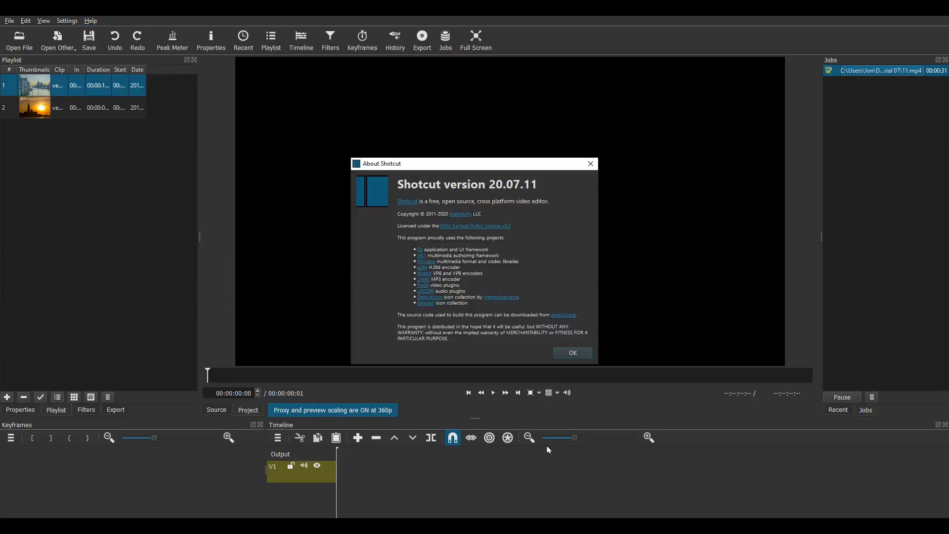
- Close the About window and review the Video Mode, Preview Scaling and Proxy settings
click(574, 353)
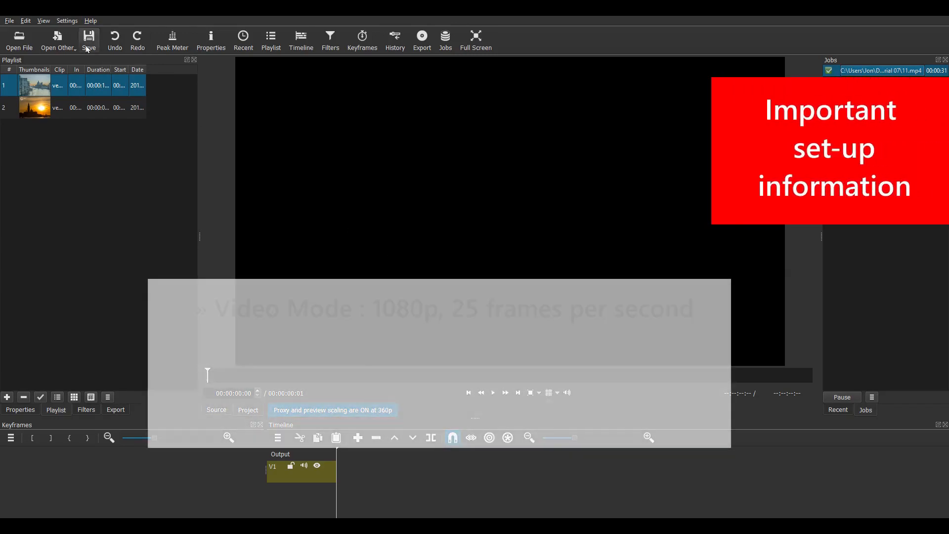
click(67, 21)
mouse_move(85, 43)
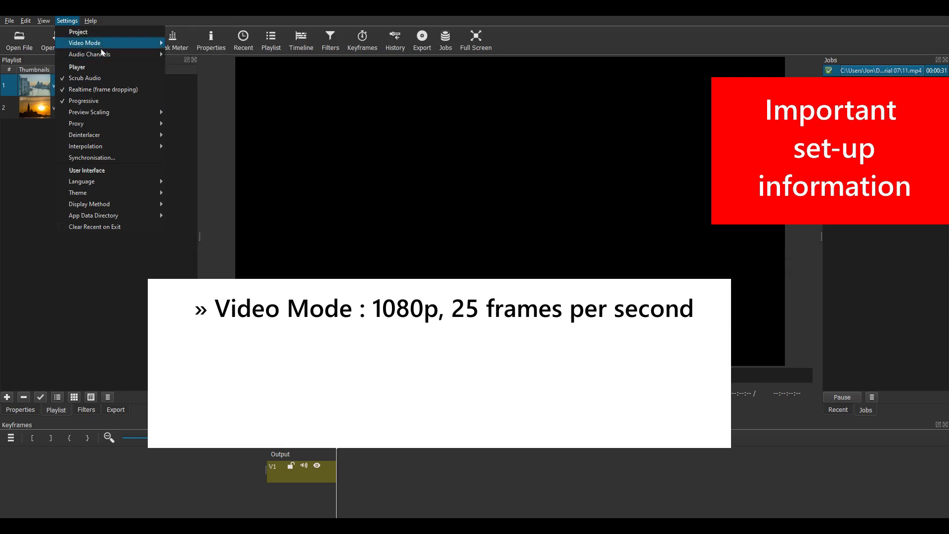
mouse_move(96, 115)
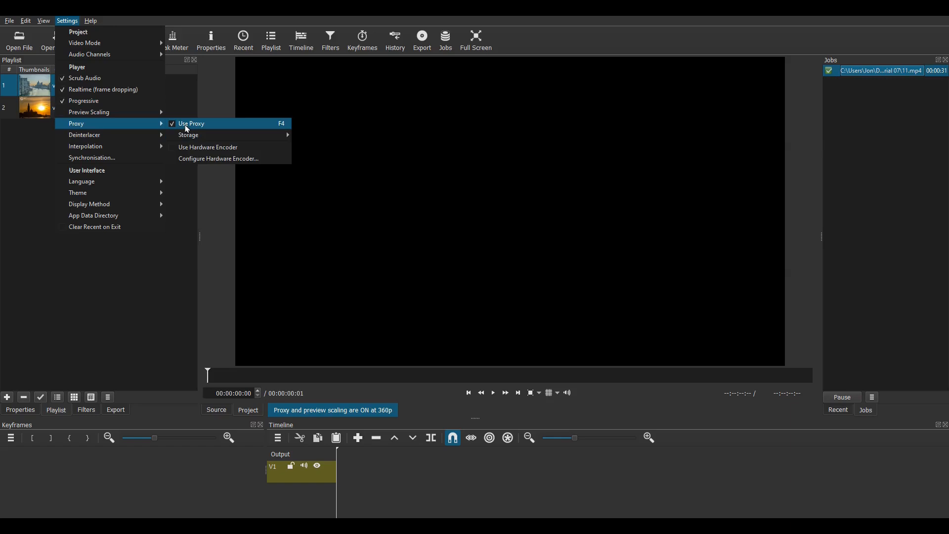
click(218, 254)
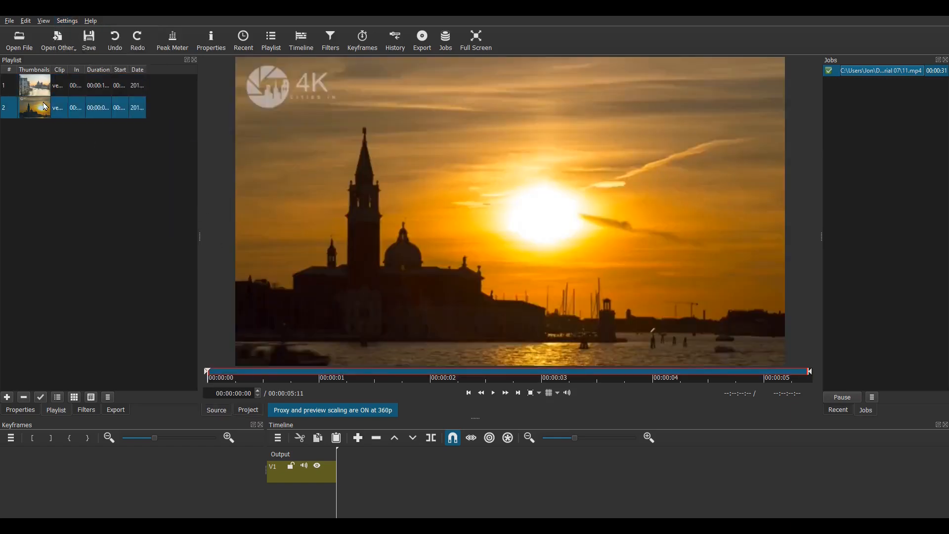
- Place the sunset clip and then the canal clip end to end on track V1, and mute that track
double_click(47, 105)
drag(443, 254, 308, 469)
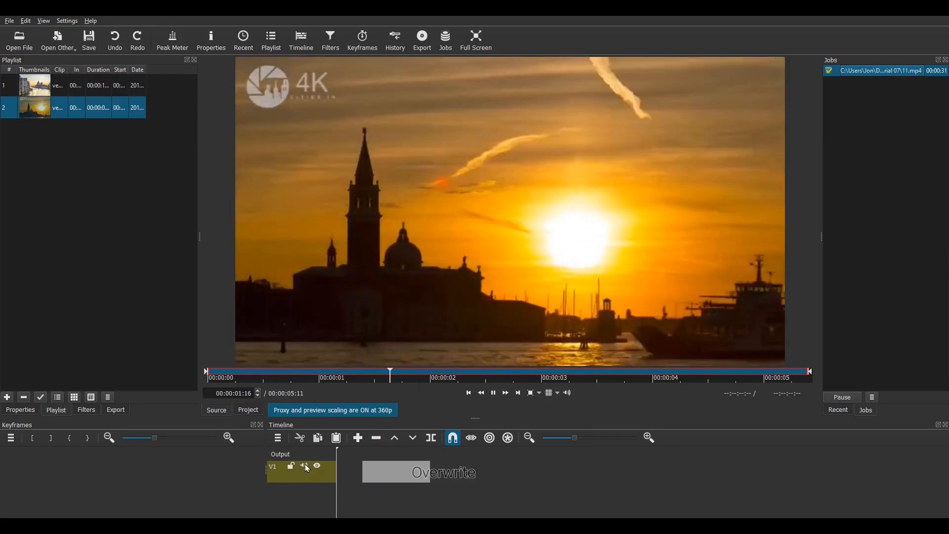
click(306, 467)
double_click(46, 80)
drag(433, 254, 495, 474)
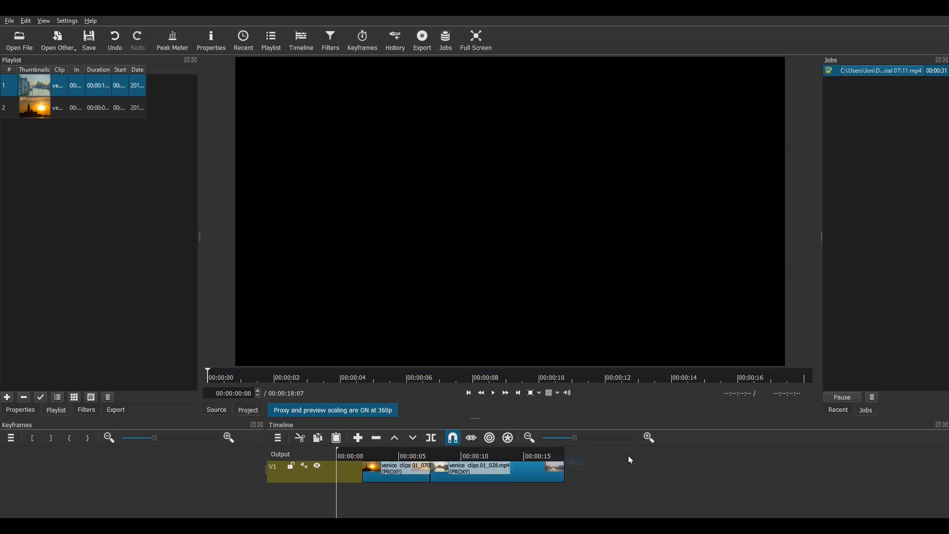
- Add two video tracks, V2 and V3, above the clips in the timeline
click(651, 440)
click(651, 440)
click(278, 438)
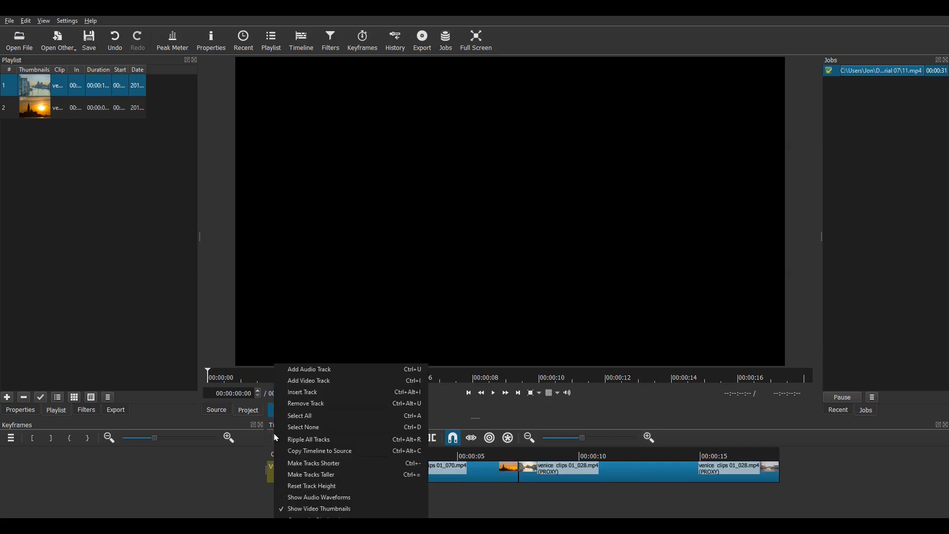
click(301, 385)
click(276, 438)
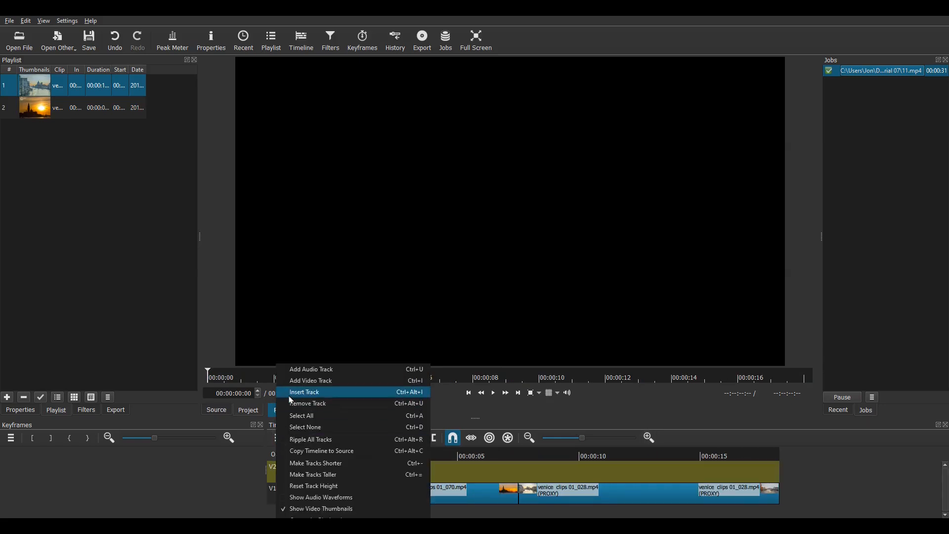
click(299, 385)
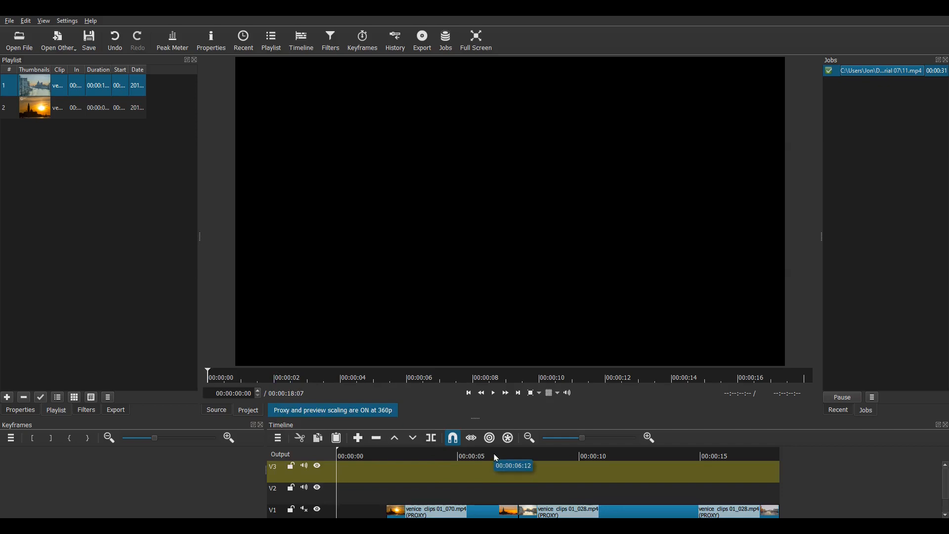
- Preview the cut between the two clips and move the canal clip straight up to track V2
click(494, 455)
key(space)
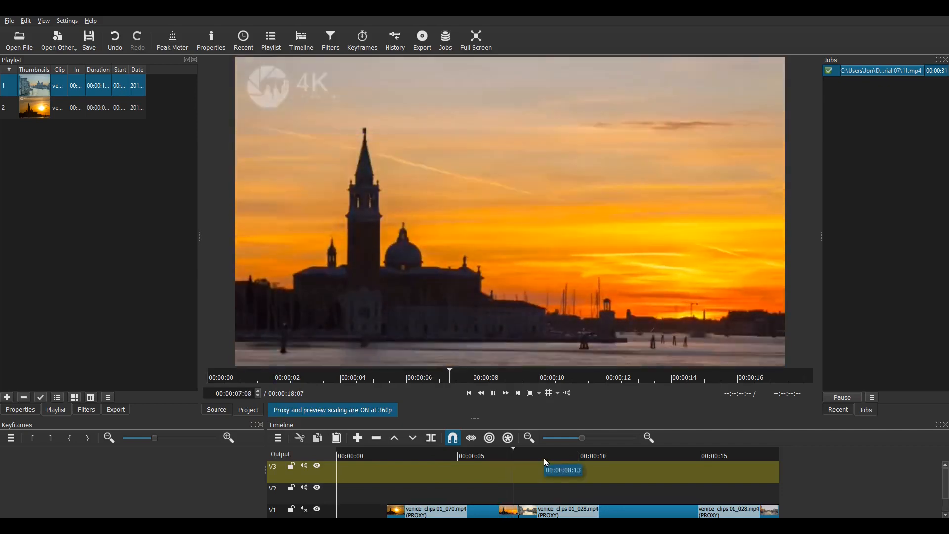
key(space)
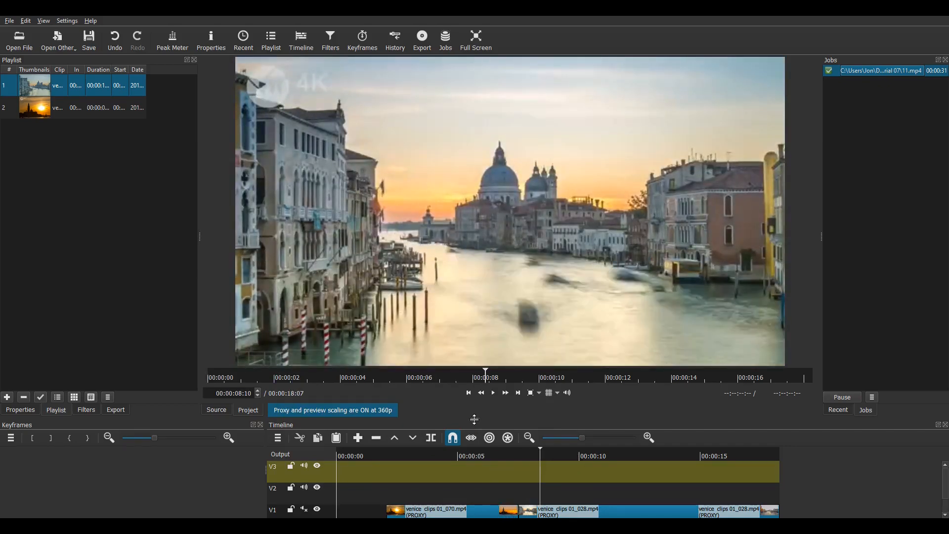
drag(476, 418, 476, 406)
drag(579, 498, 582, 479)
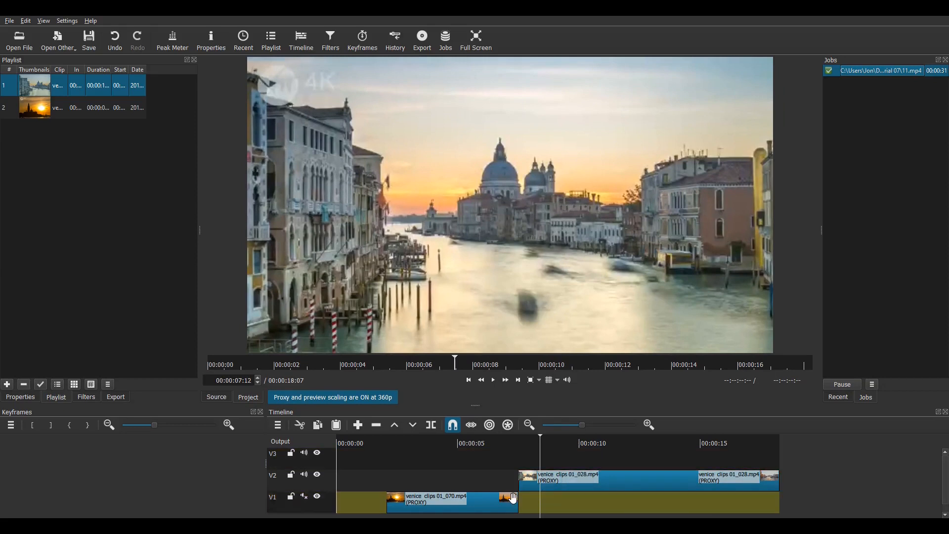
- Add a Size and Position filter with the Slide Out Right preset to the sunset clip and play the result
click(478, 506)
click(84, 398)
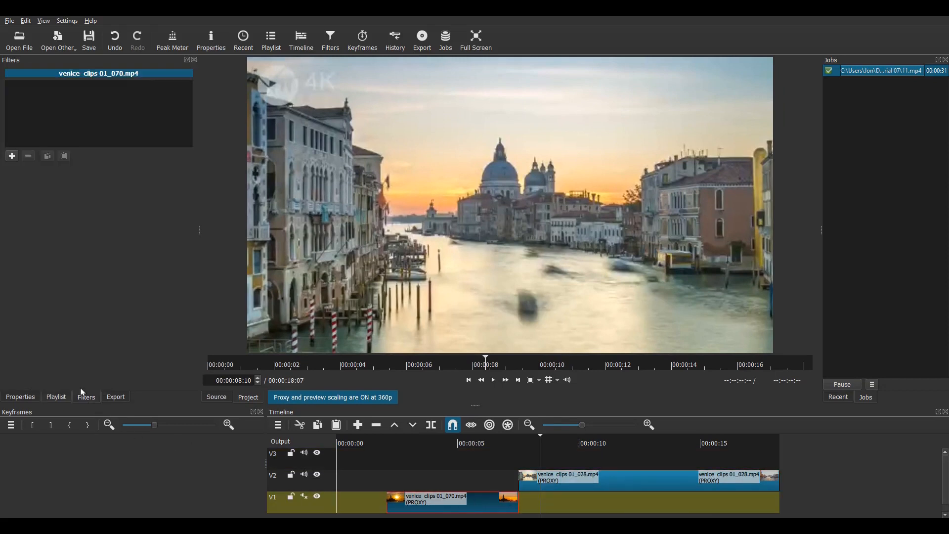
click(11, 158)
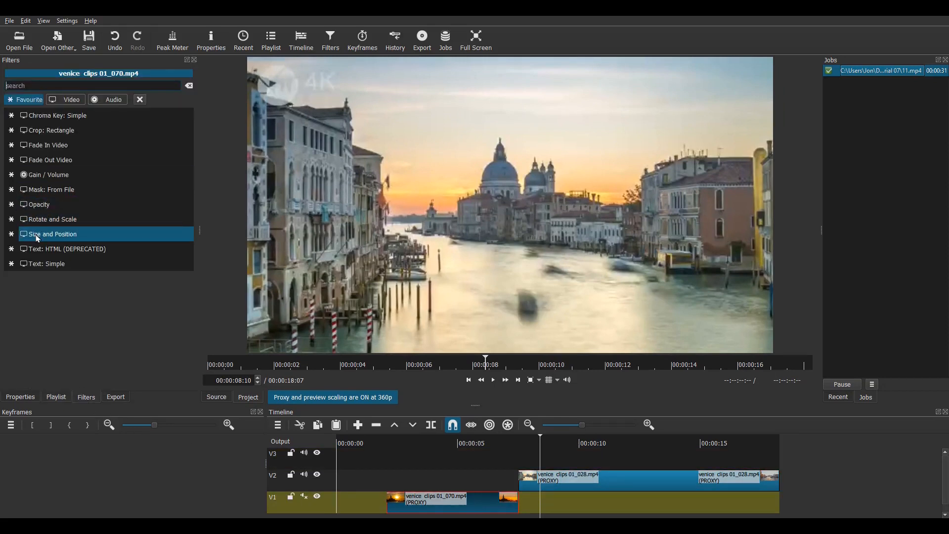
click(38, 235)
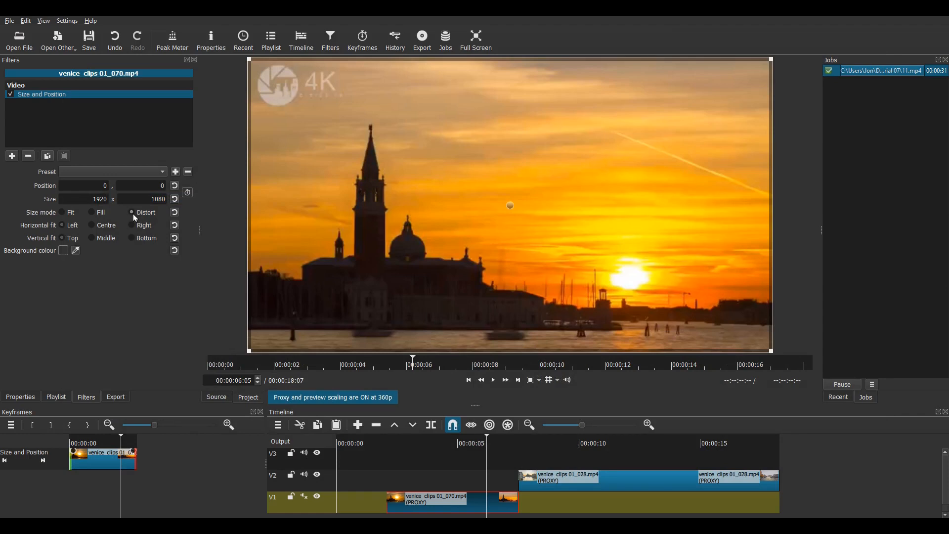
click(126, 172)
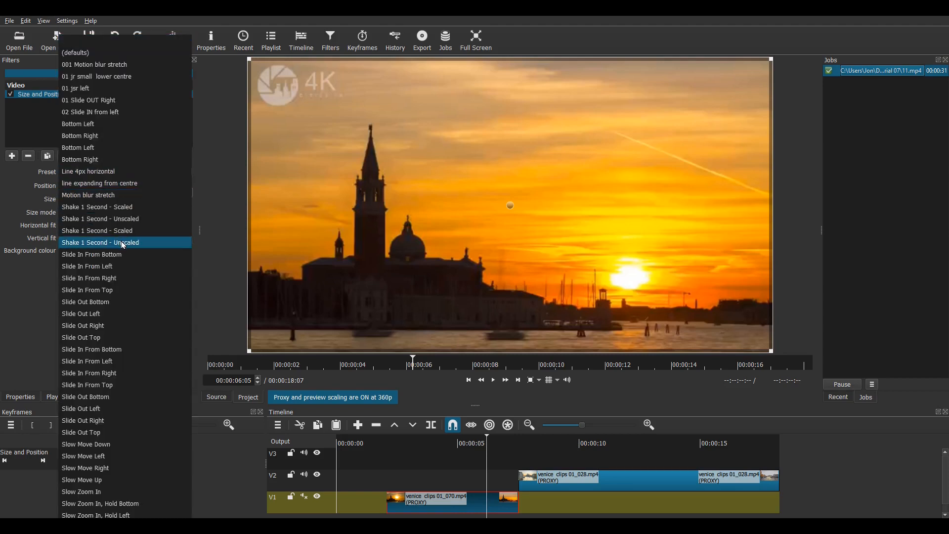
click(101, 327)
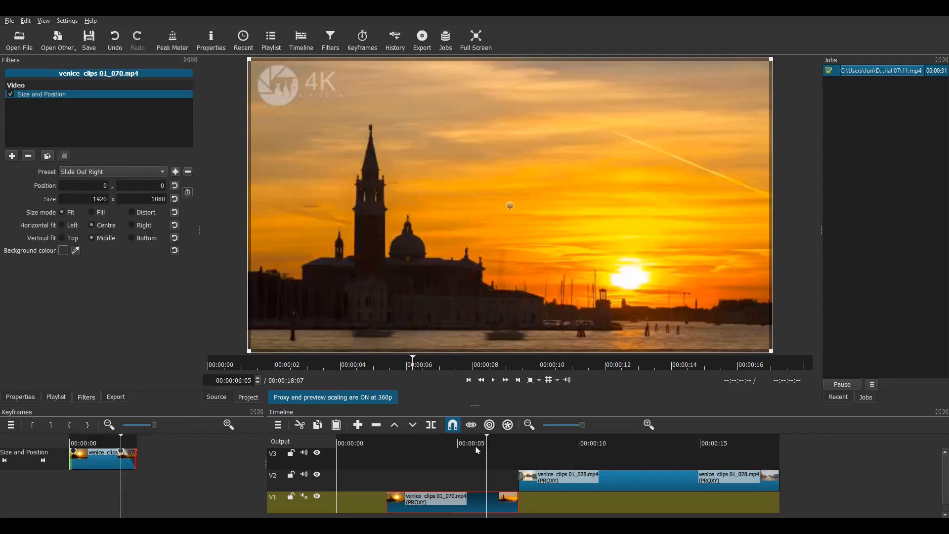
key(space)
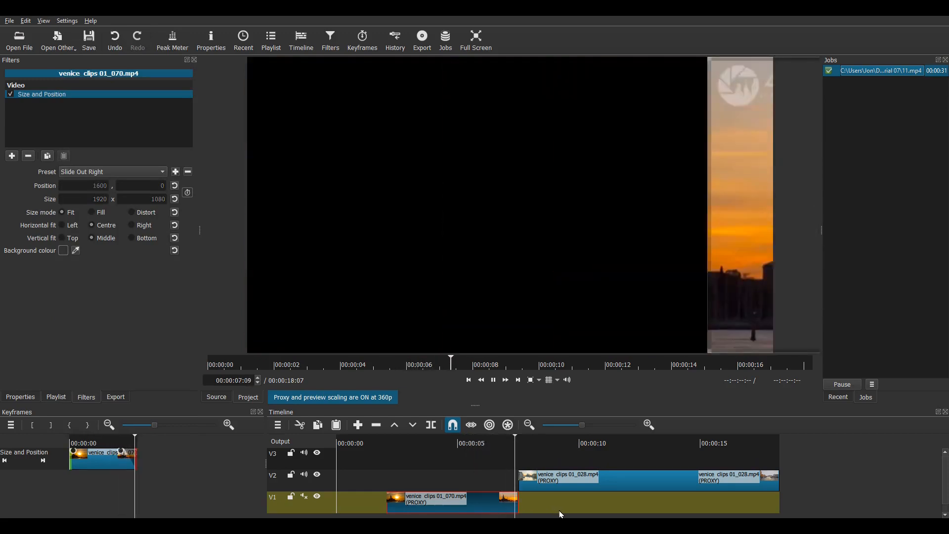
- Mute track V2 and give its canal clip a Size and Position filter with the Slide In From Left preset
click(304, 474)
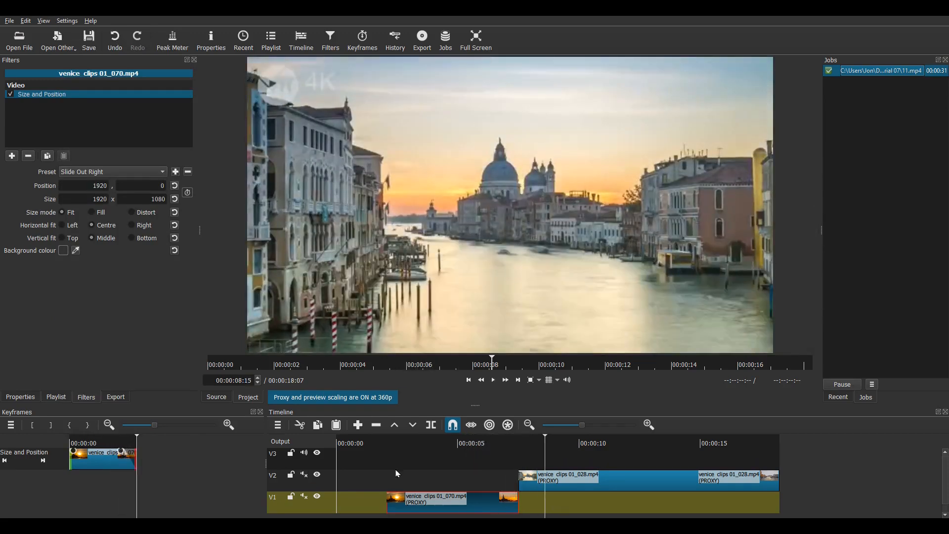
key(Up)
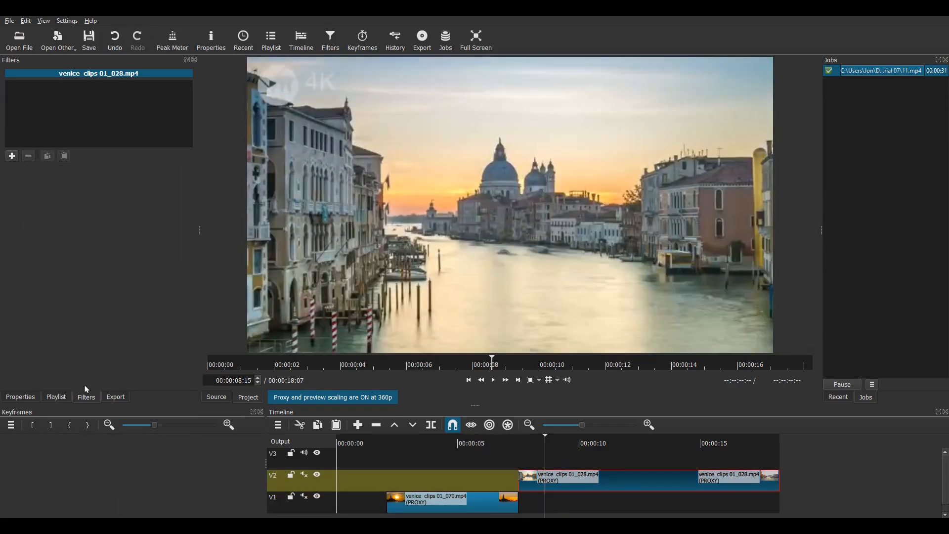
click(14, 158)
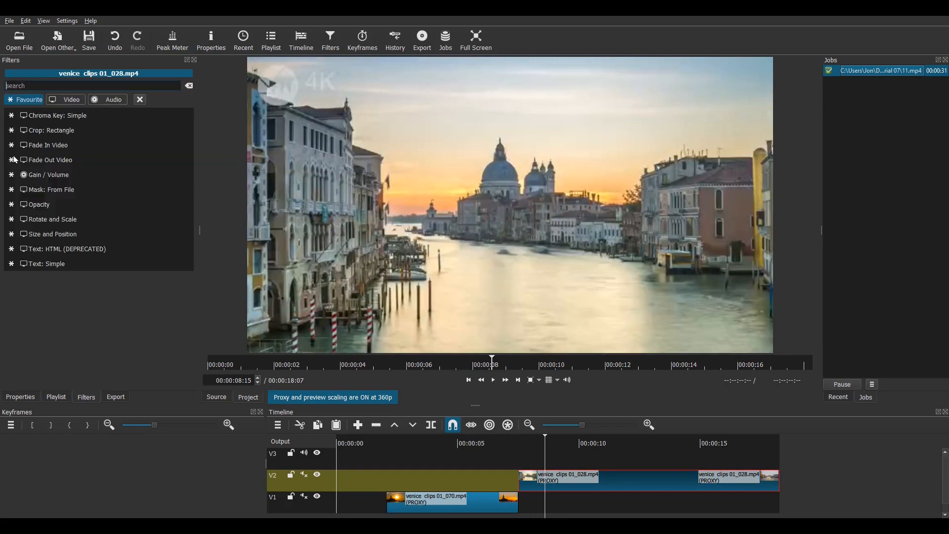
click(67, 236)
click(91, 173)
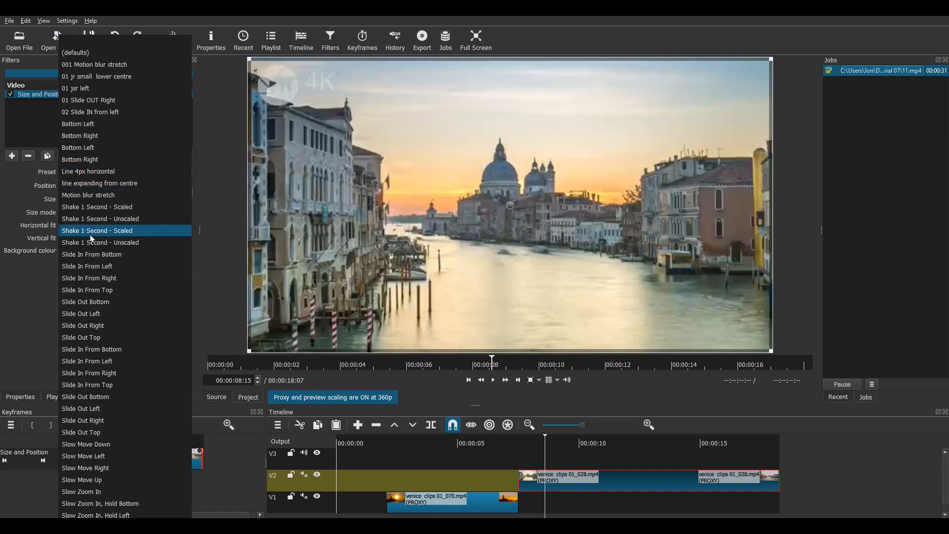
click(104, 267)
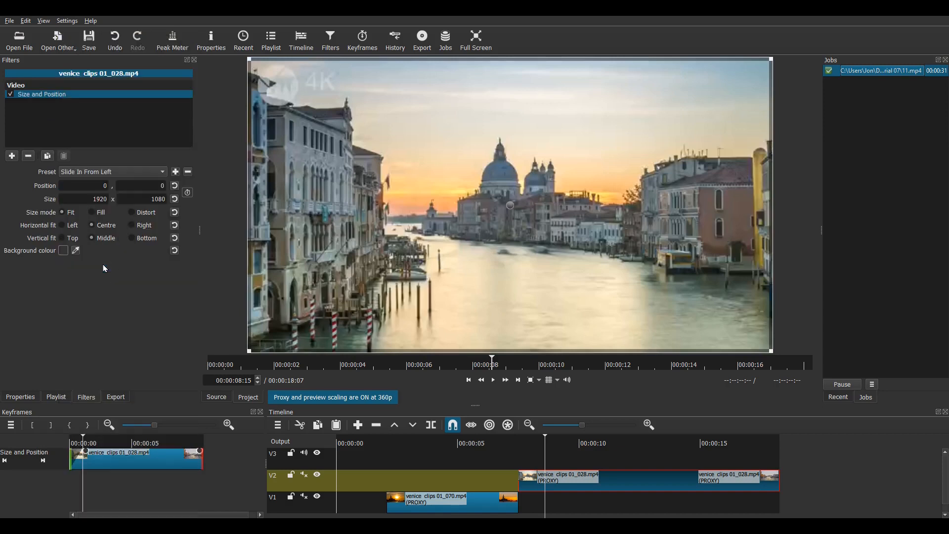
- Play the slide transition across the cut and examine the start of the canal clip's slide-in keyframes up close
click(506, 447)
key(space)
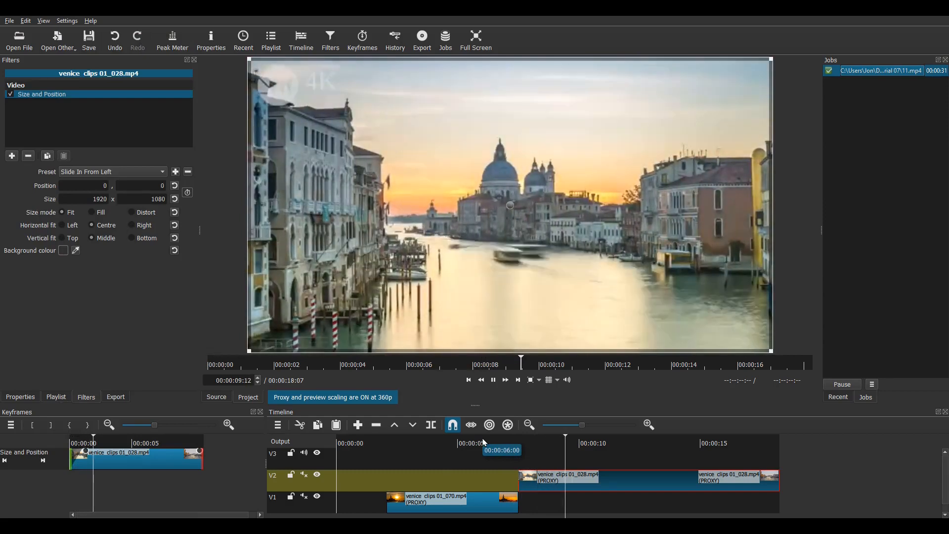
key(space)
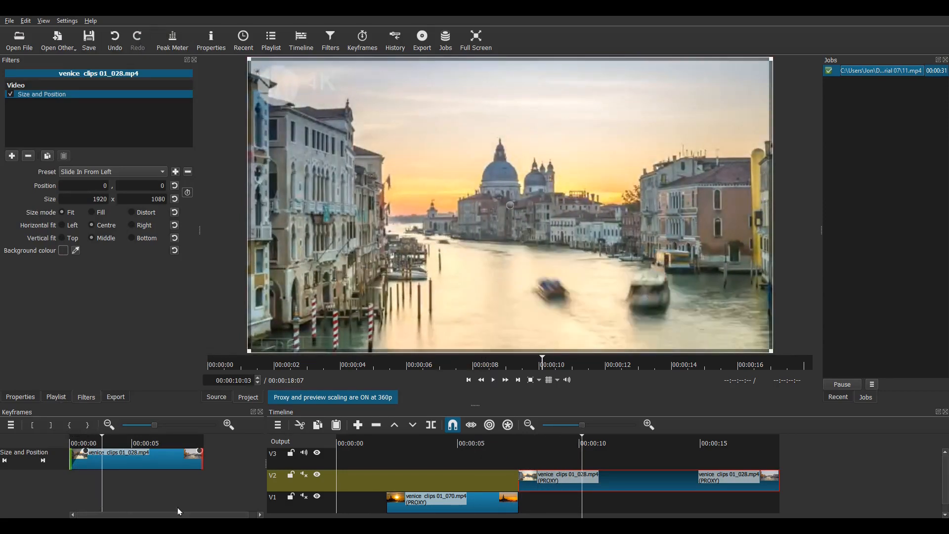
click(229, 425)
click(229, 425)
click(229, 426)
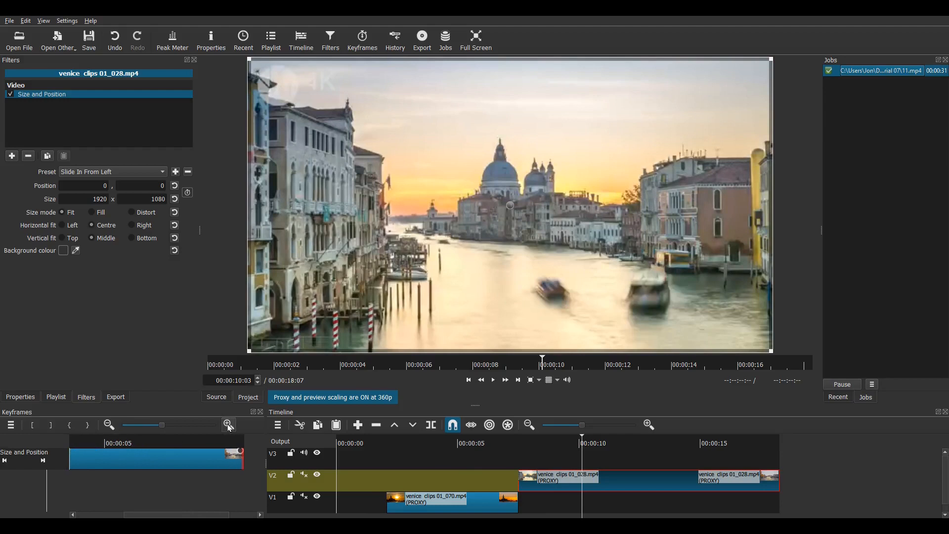
drag(176, 515, 99, 513)
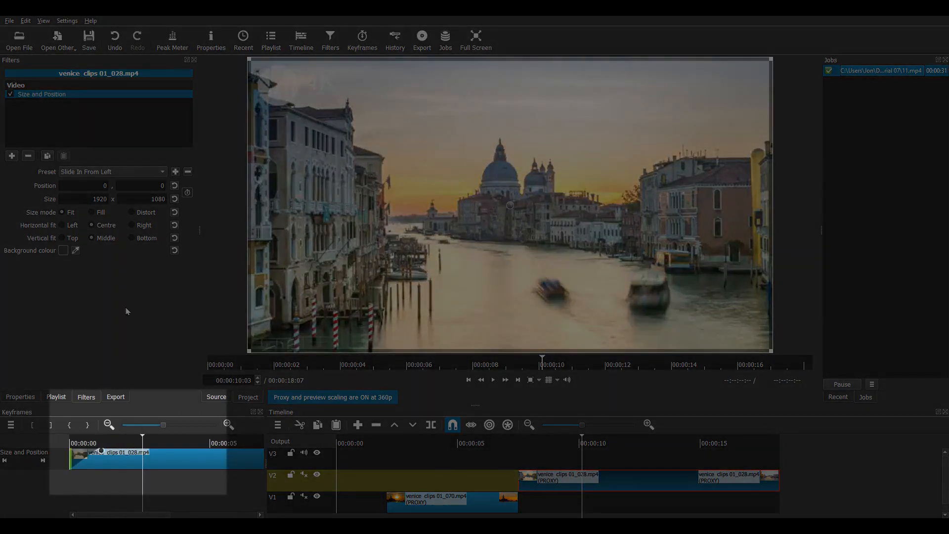
- Create a transparent colour clip and place it on track V3 above the canal clip
click(58, 40)
click(57, 63)
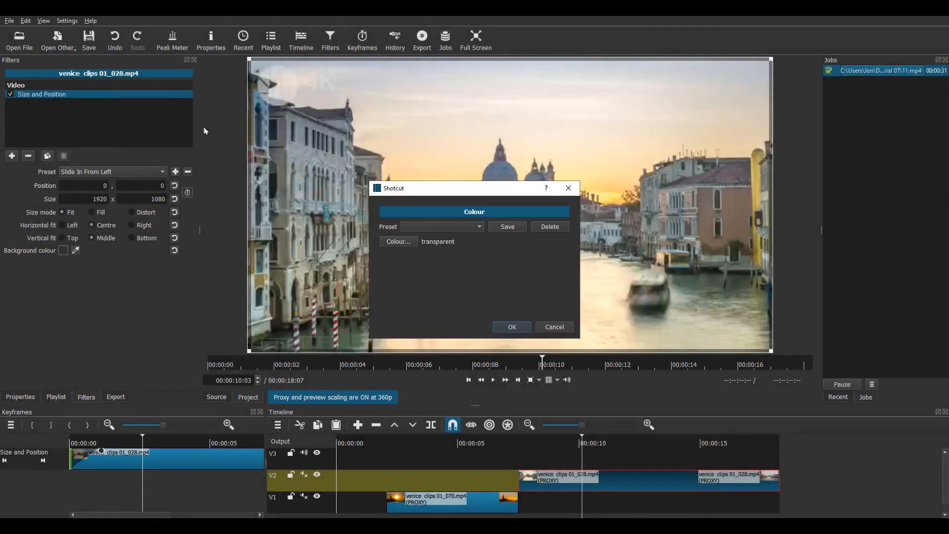
click(512, 327)
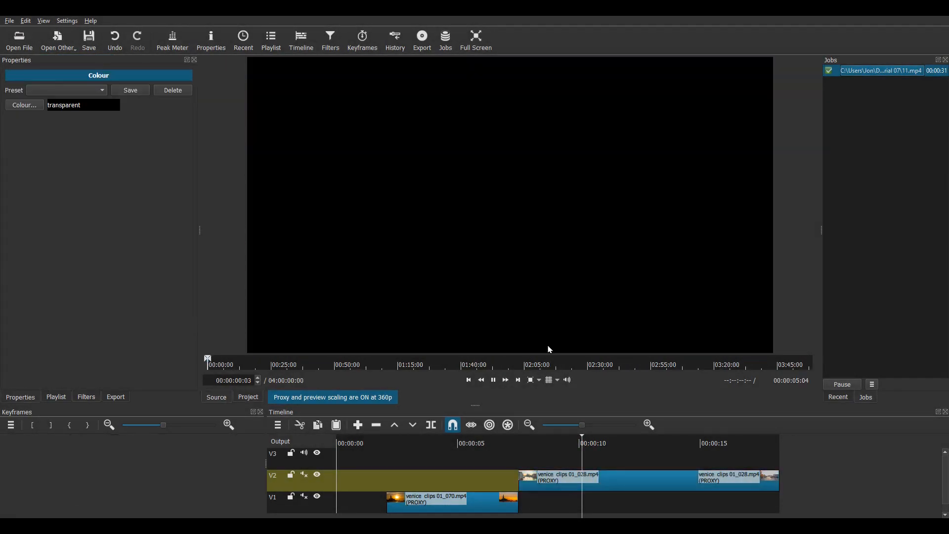
drag(523, 356, 550, 457)
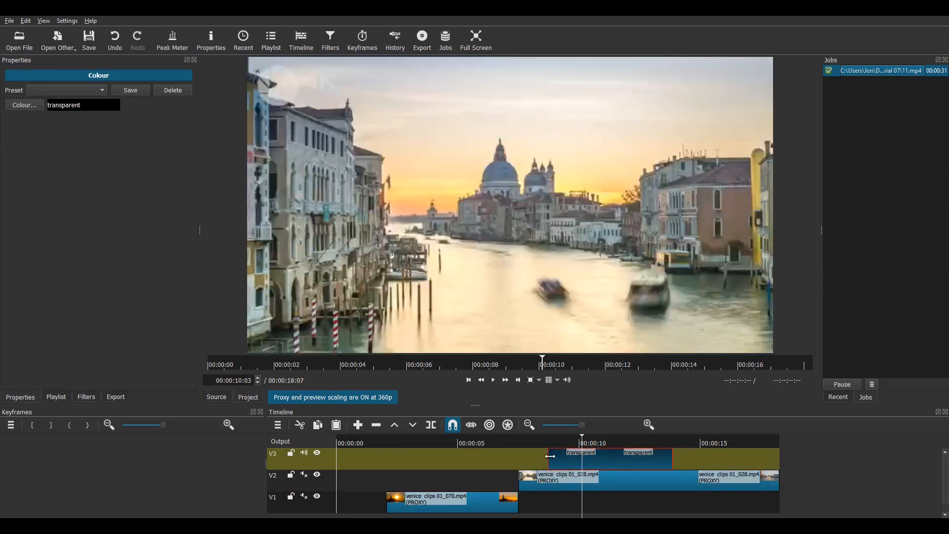
- Trim the transparent clip's end to 00:00:09:00 and move it along V3 so it ends at the cut between the two clips
click(536, 443)
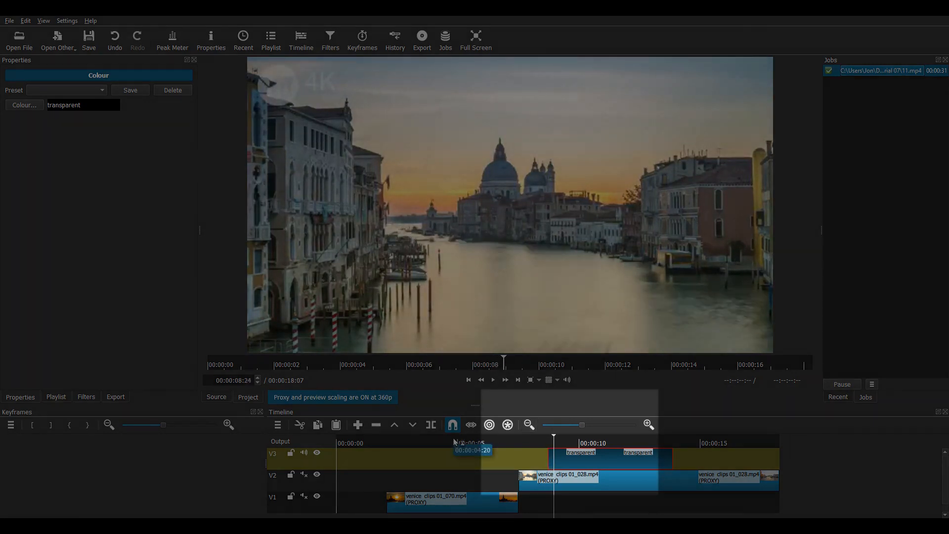
key(o)
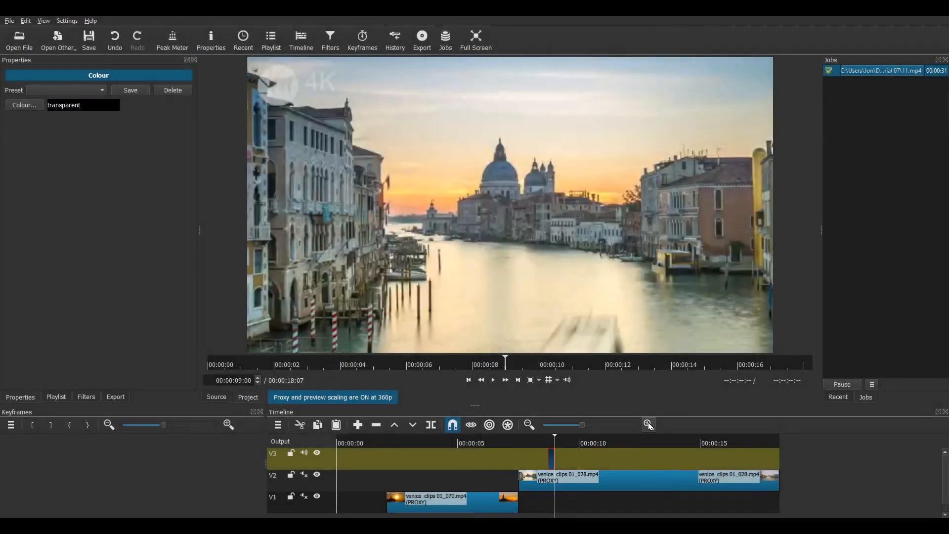
click(649, 424)
click(650, 424)
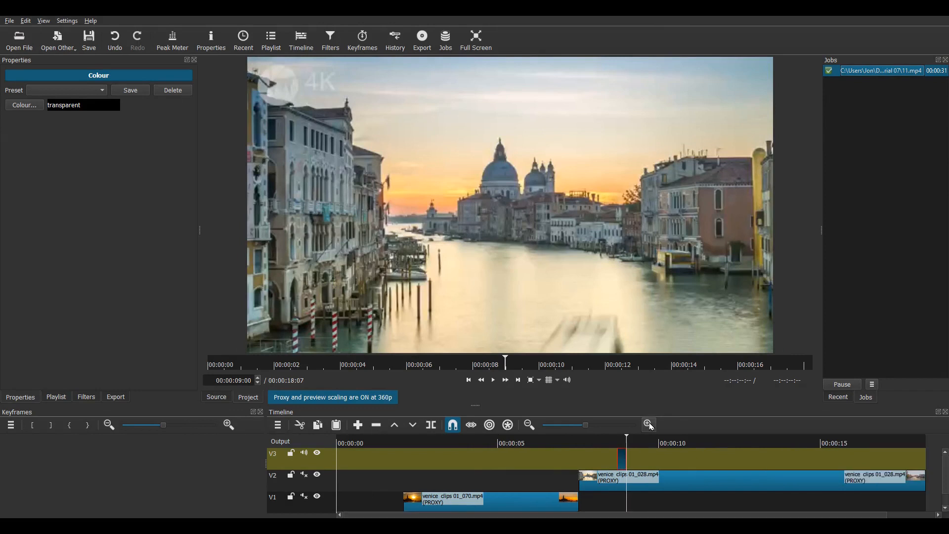
click(650, 425)
click(649, 425)
click(650, 424)
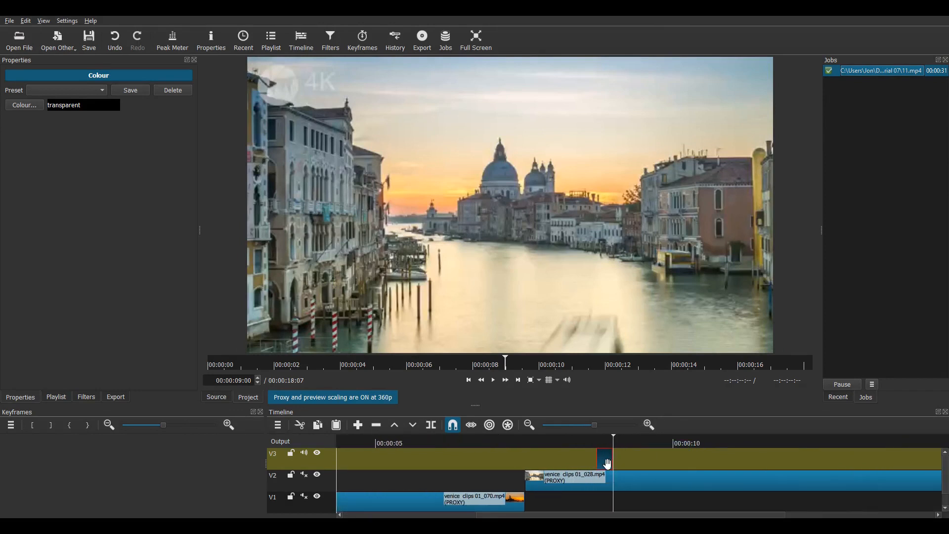
drag(608, 463, 516, 462)
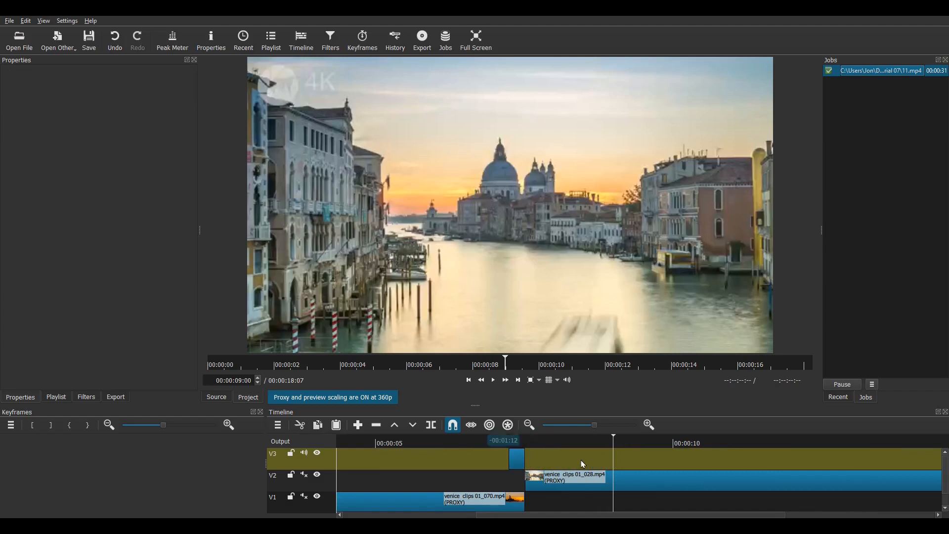
- Shorten the slide-out keyframes of the sunset clip on V1 so the slide starts where the transparent clip starts
click(650, 425)
click(650, 424)
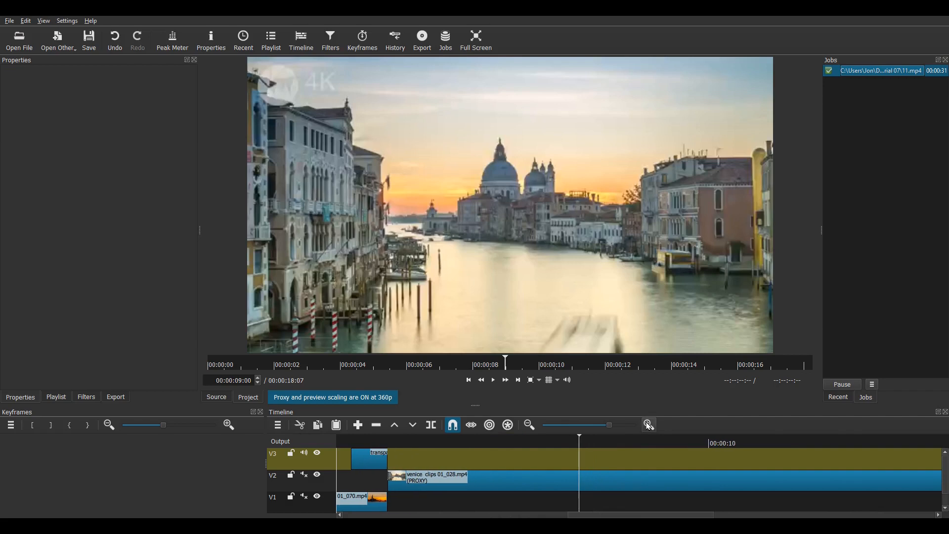
drag(659, 511, 588, 516)
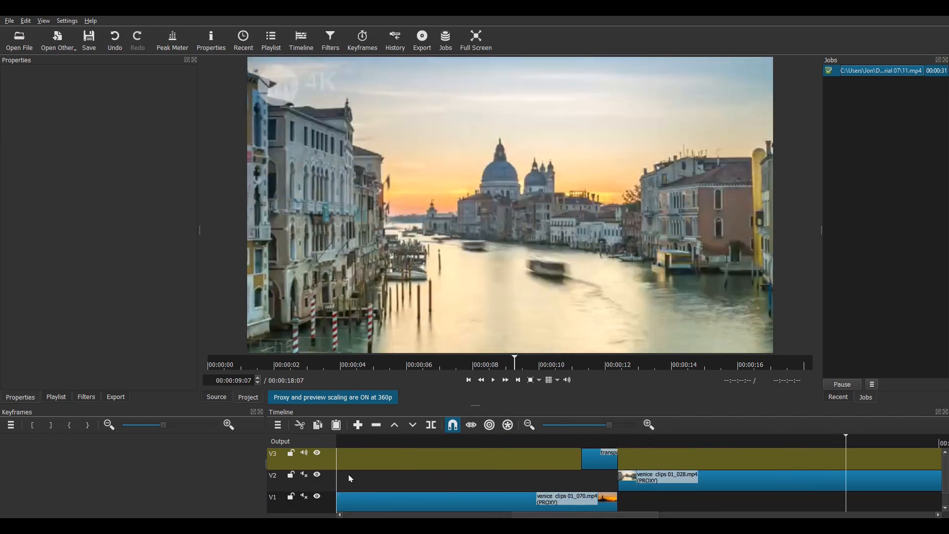
click(545, 501)
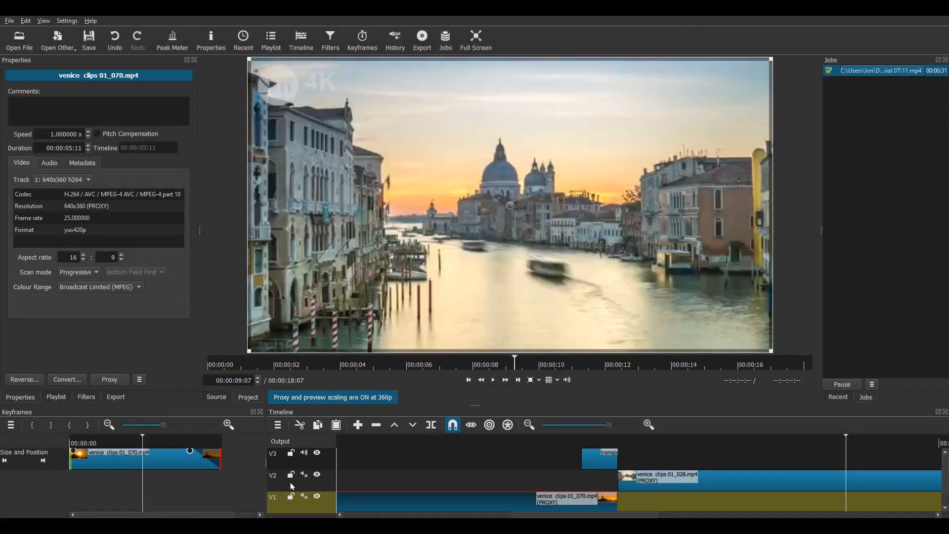
key(alt+Left)
key(alt+Left)
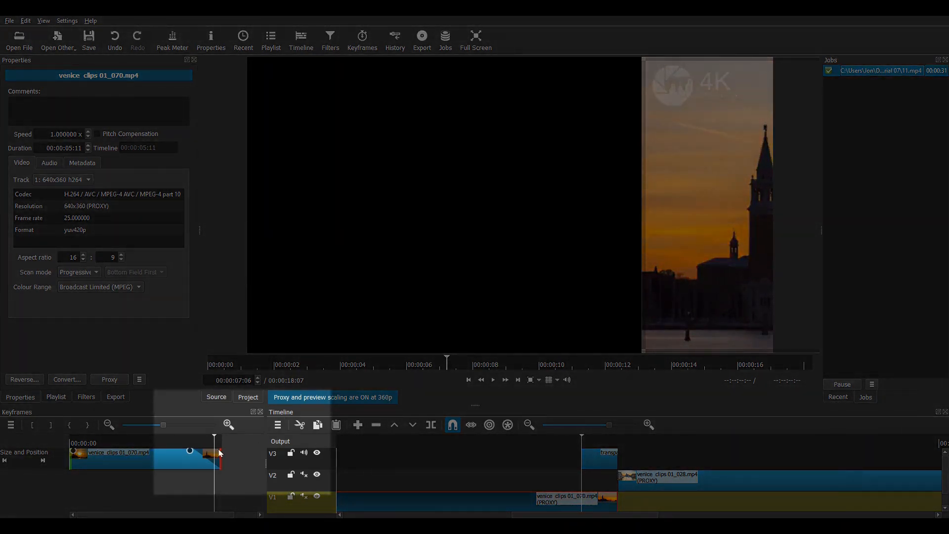
click(228, 425)
click(228, 428)
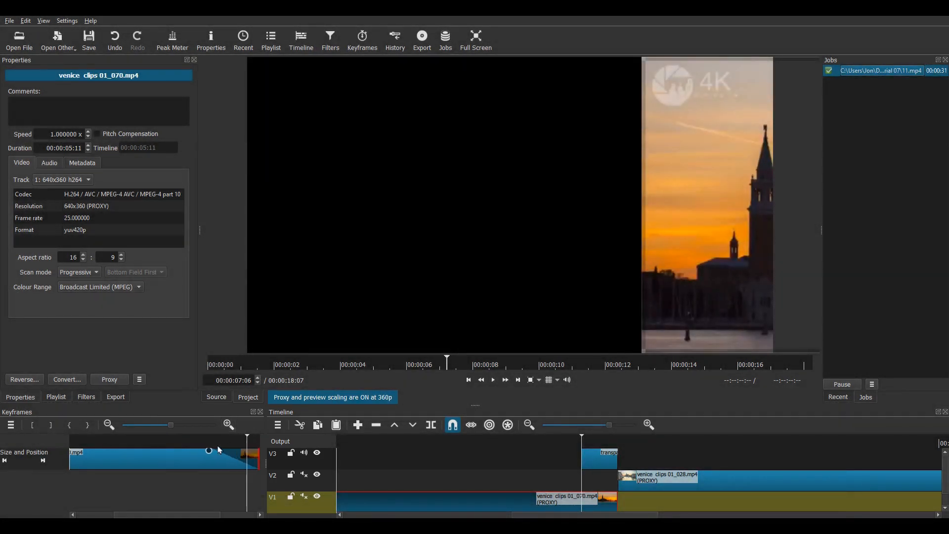
drag(210, 451, 254, 455)
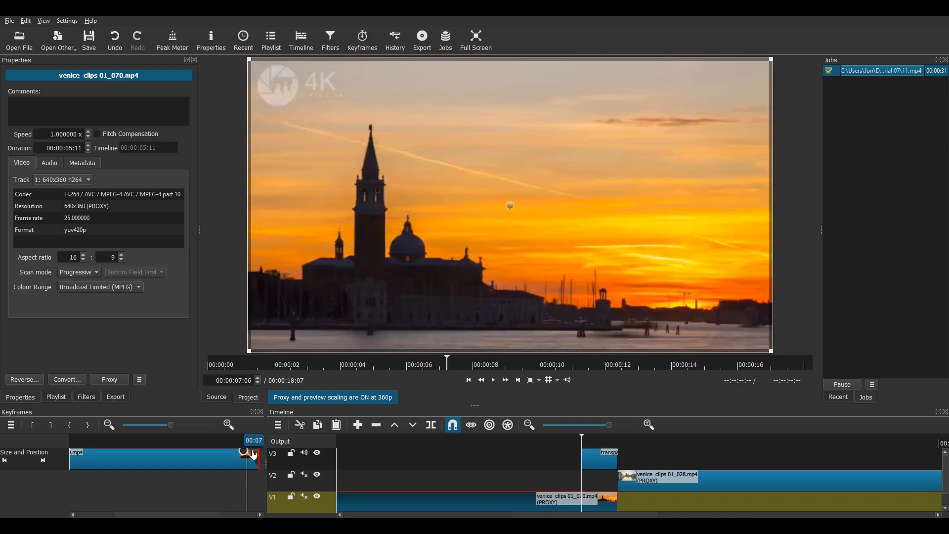
- Move the canal clip on V2 back to the transparent clip's start and shorten its slide-in to end at the sunset clip's end
click(646, 483)
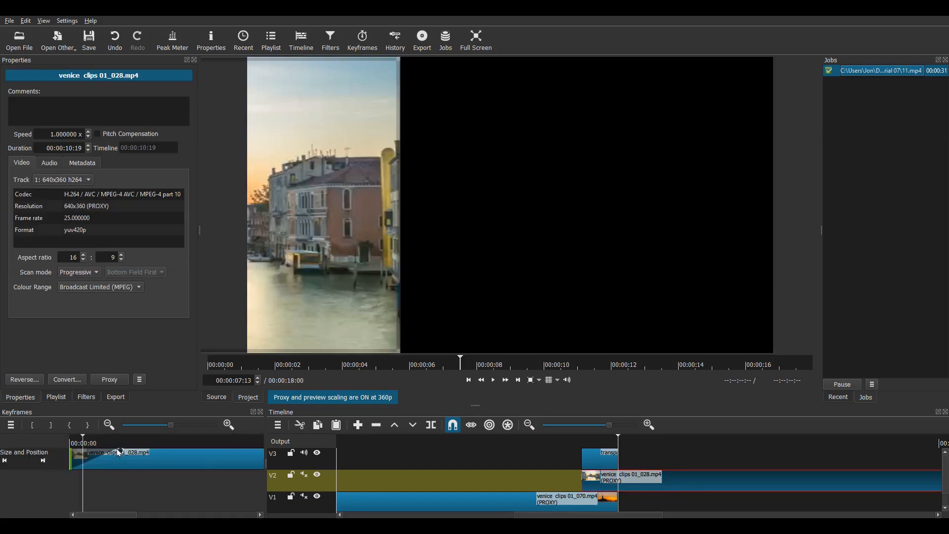
drag(120, 453, 77, 467)
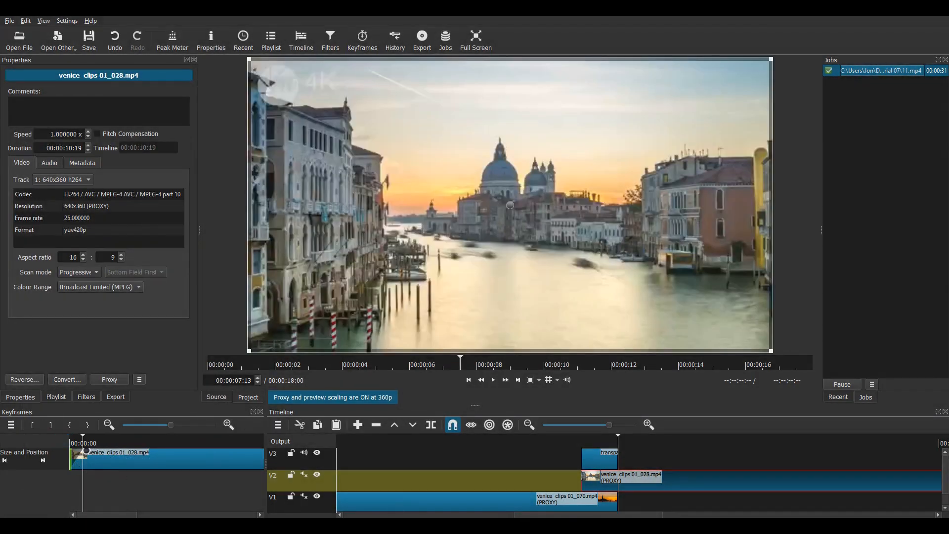
- Play the shortened slide transition and check it frame by frame from just before the overlap
click(576, 441)
key(space)
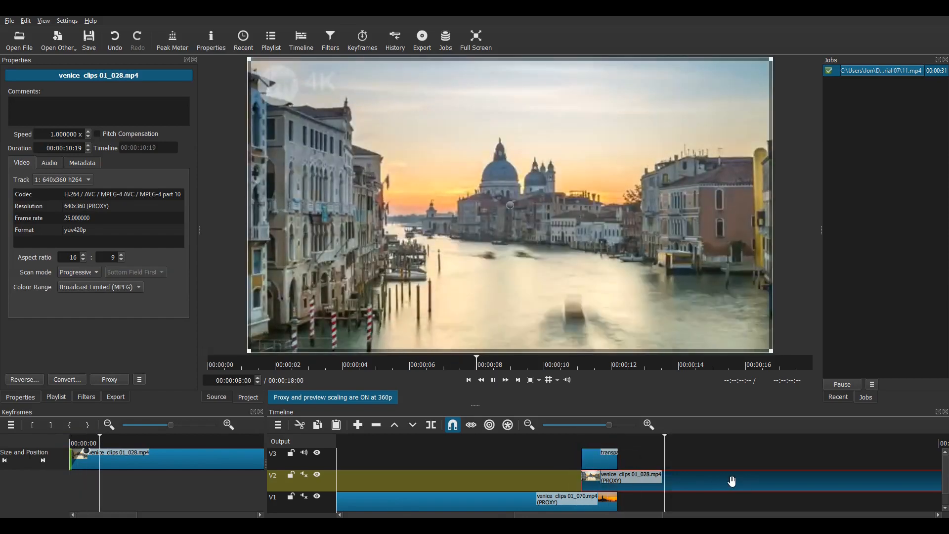
key(space)
click(567, 451)
click(578, 446)
key(Right)
key(Right)
key(Right)
key(Right)
key(Right)
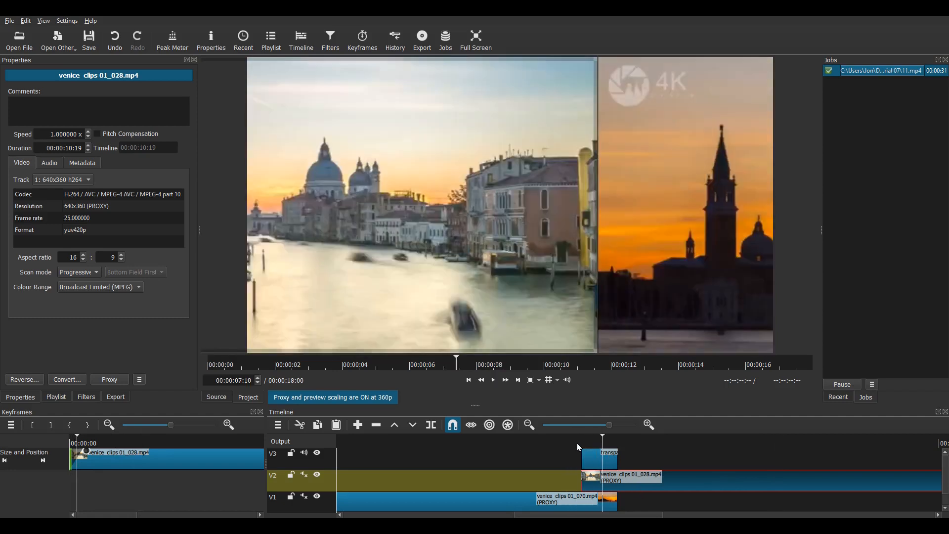
key(Right)
key(Right)
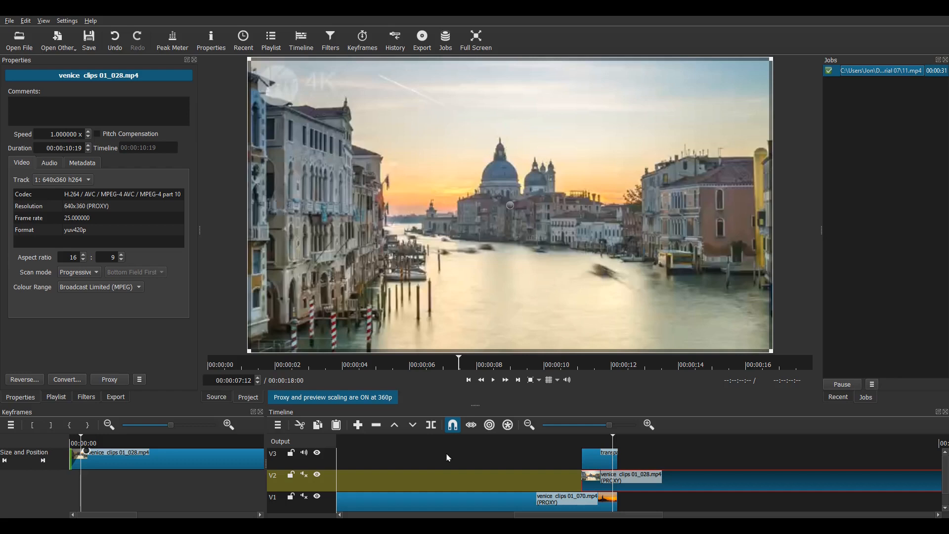
- Select the playhead time 00:00:07:06 at the transition's start and copy the timeline to the source player
click(278, 426)
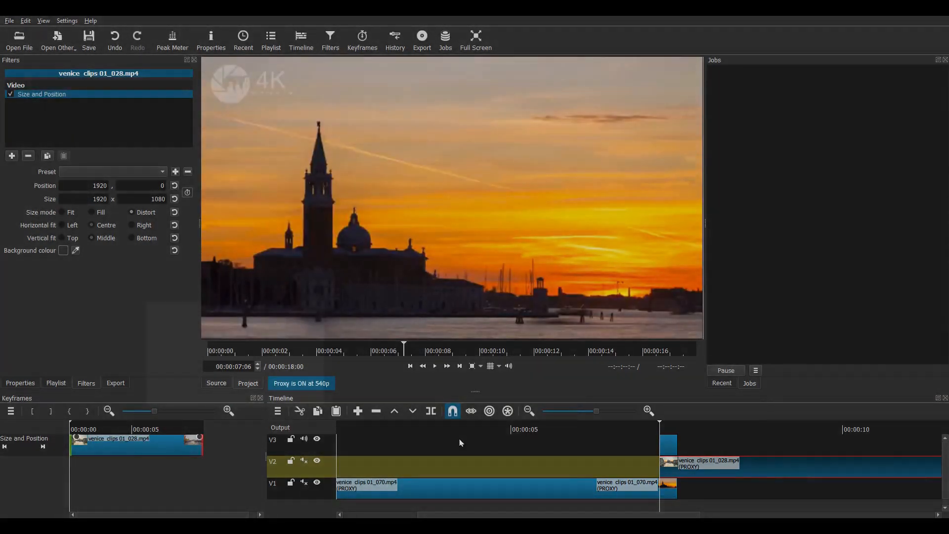
click(241, 367)
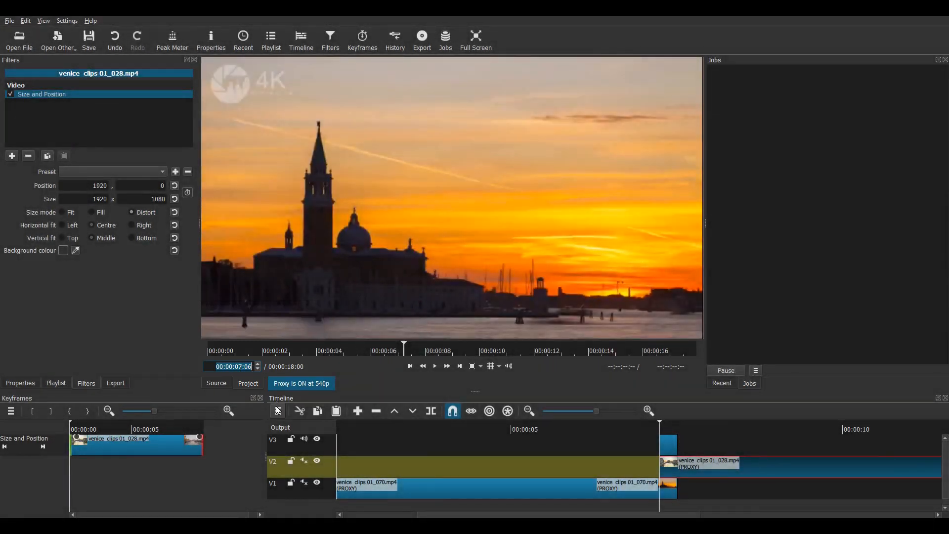
click(278, 411)
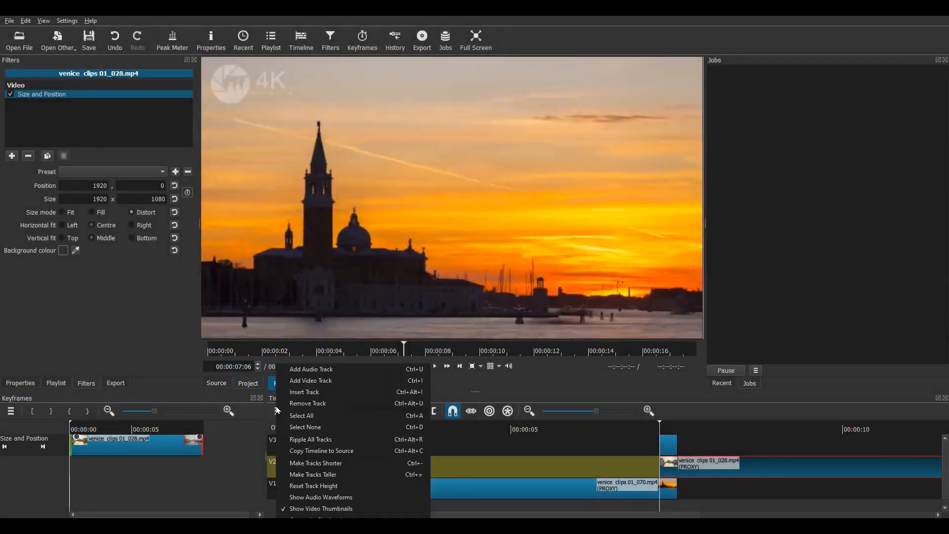
click(306, 451)
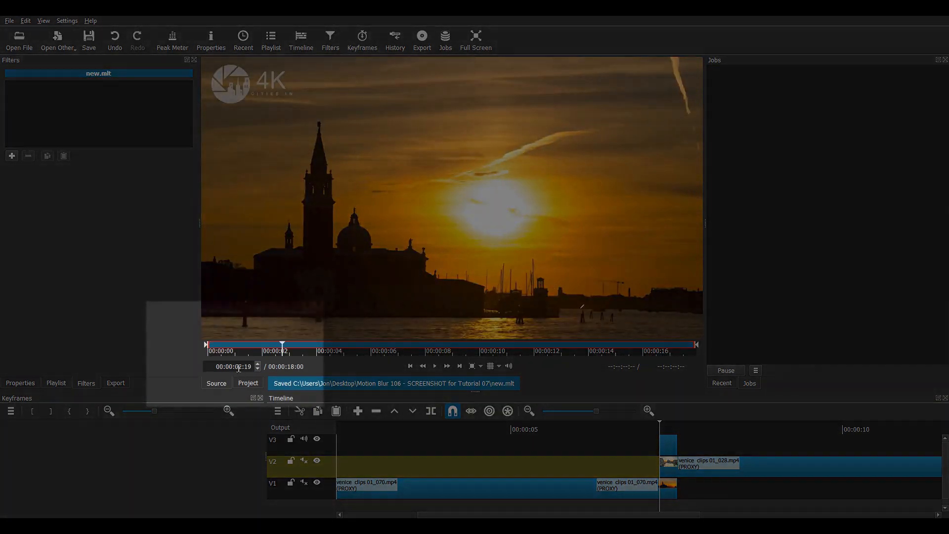
- Set the source's in point at 00:00:07:06 and its out point at 00:00:07:12 to isolate the transition
click(239, 366)
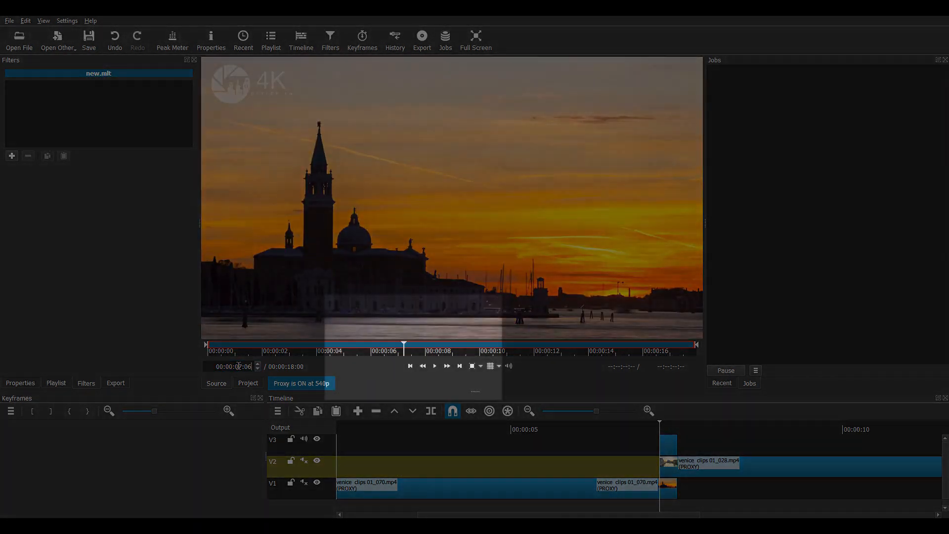
key(i)
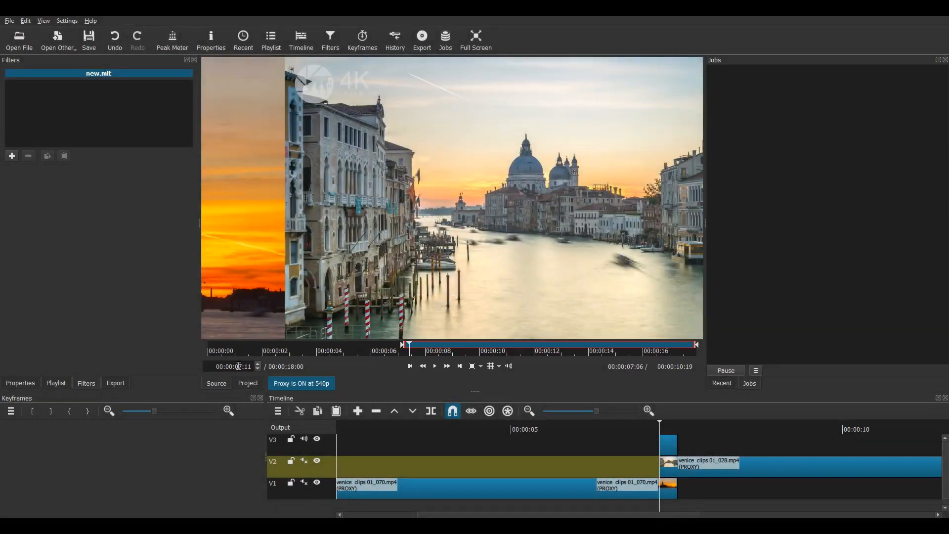
key(Left)
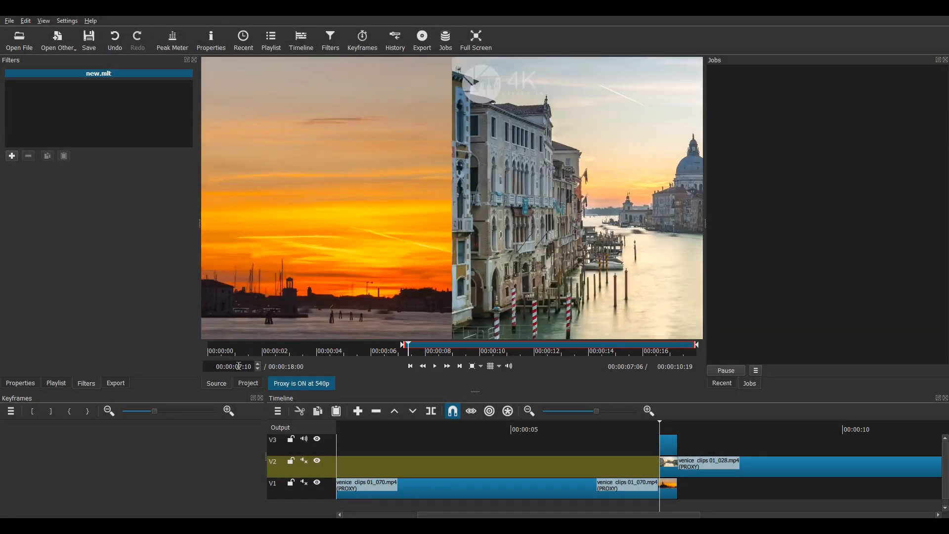
key(Right)
key(Right)
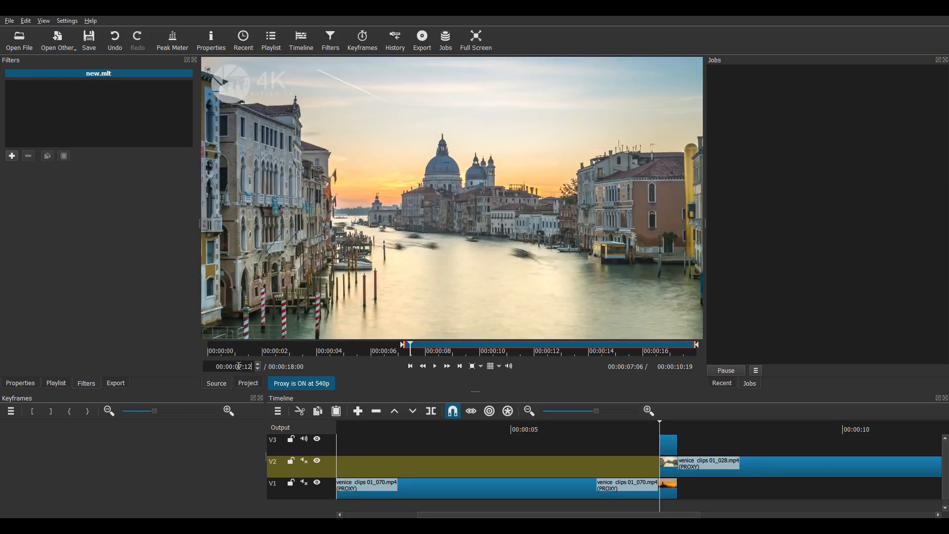
key(o)
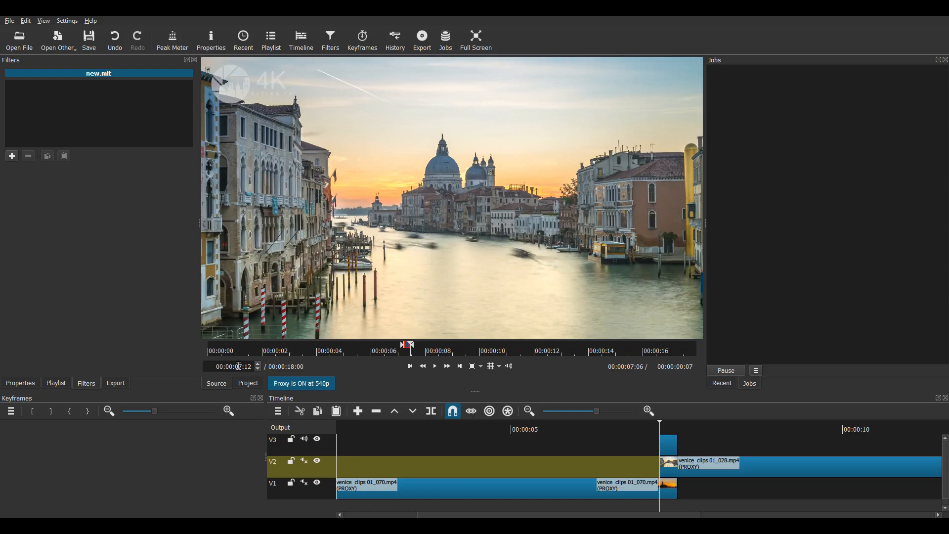
- Export the marked source range as Transition 001.mp4
click(117, 384)
click(106, 372)
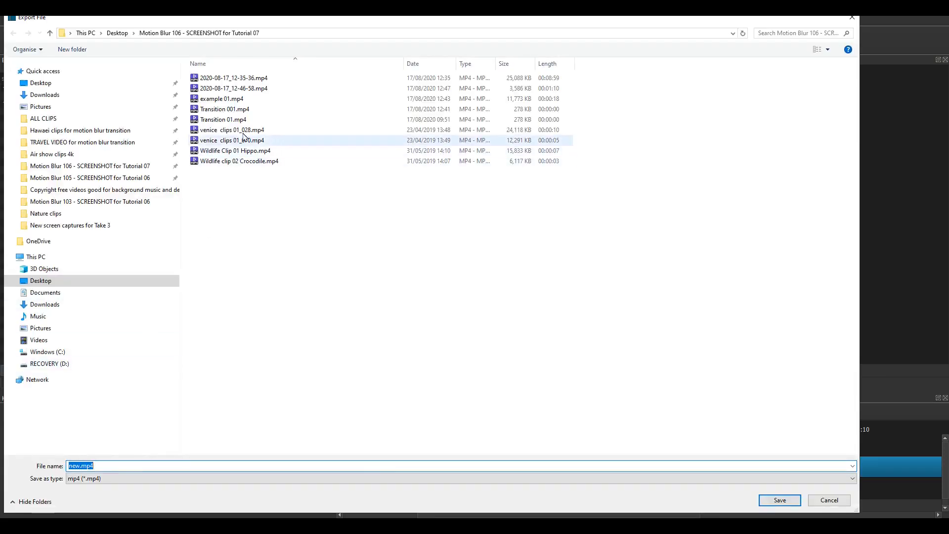
click(224, 108)
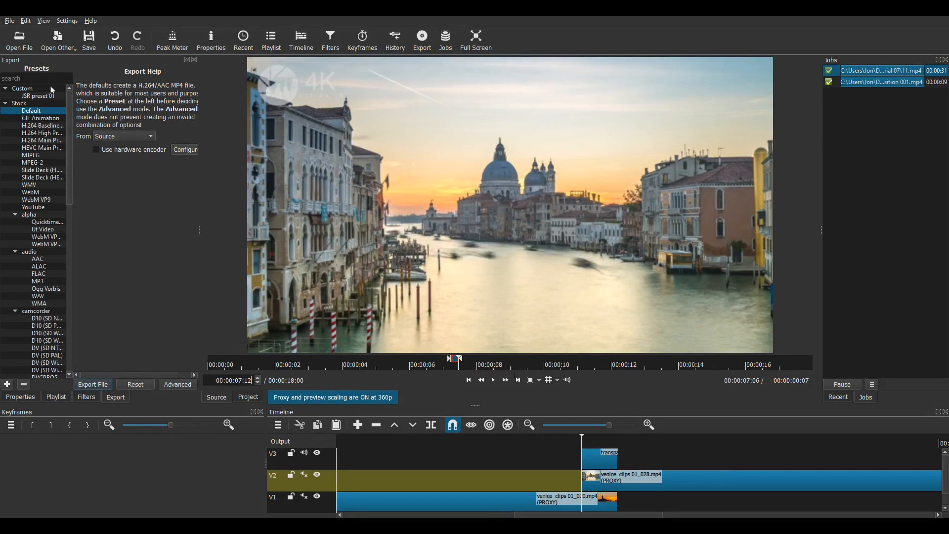
- Open Transition 001.mp4 and place it on V3 at the canal clip's start, with the transparent clip moved earlier
click(31, 41)
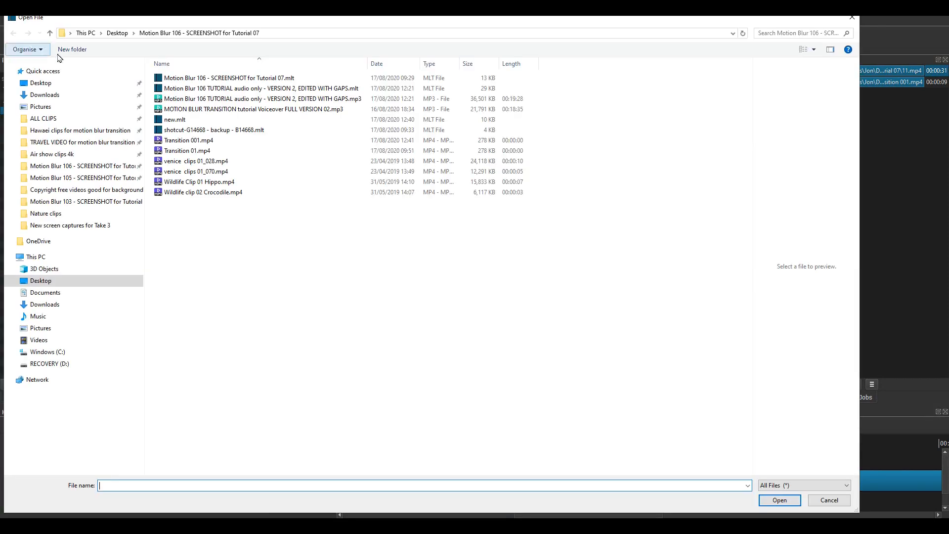
click(296, 141)
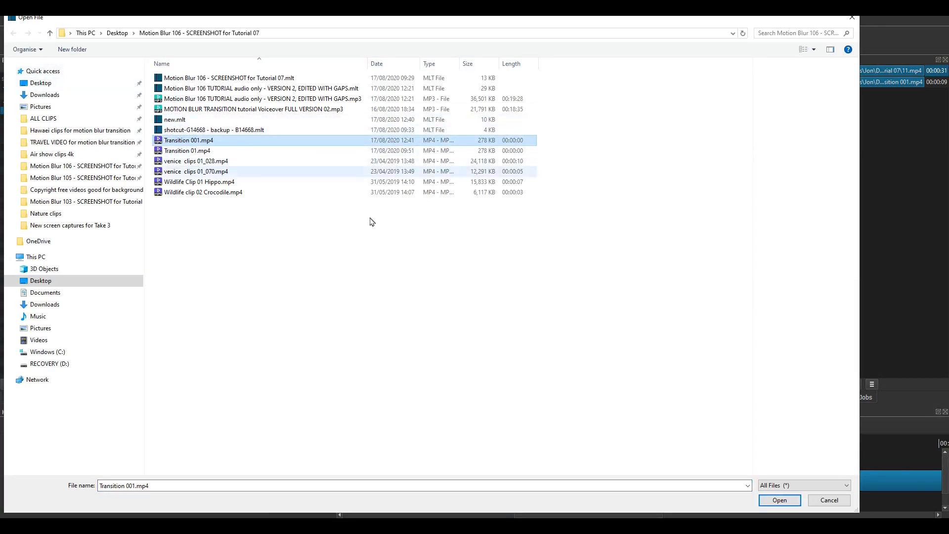
click(776, 501)
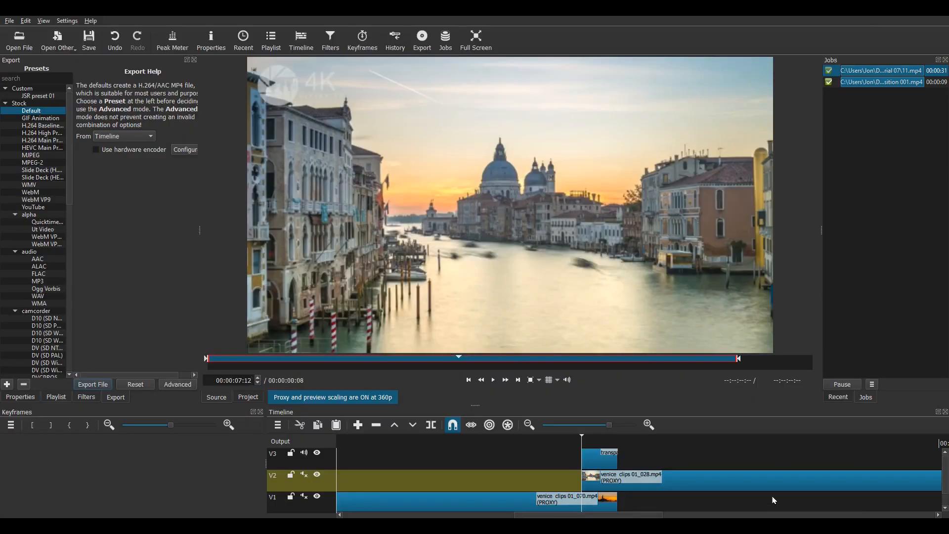
drag(496, 307, 504, 462)
drag(665, 463, 607, 463)
- Play the exported transition clip on V3 and examine its alignment frame by frame
key(space)
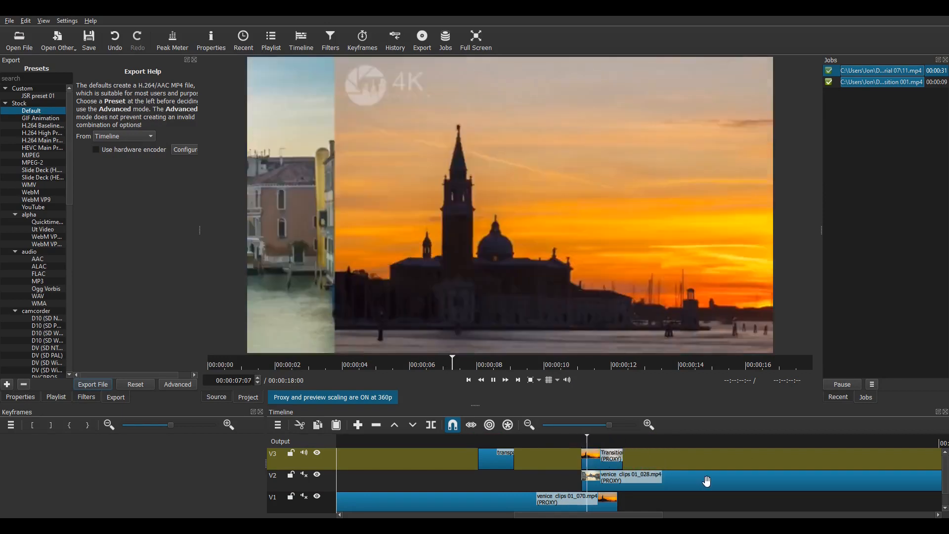
key(space)
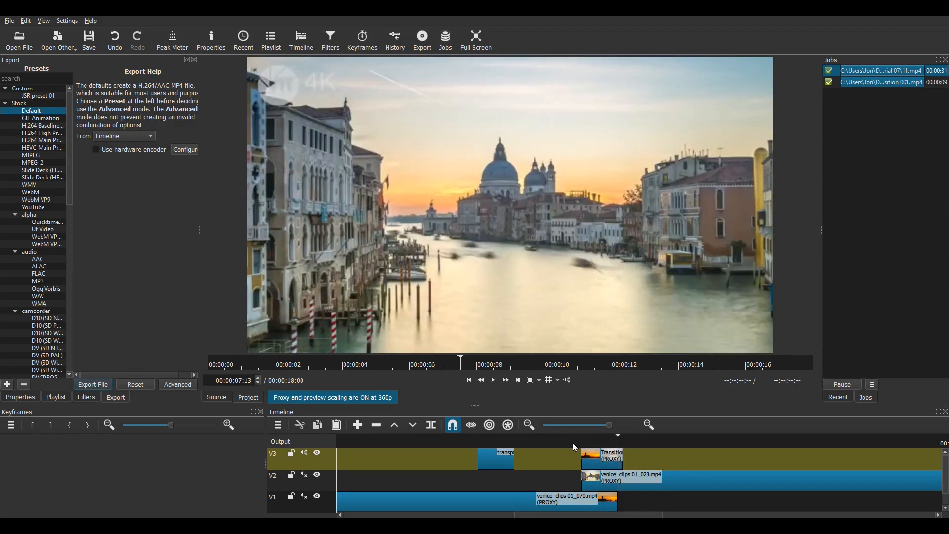
click(574, 444)
key(Right)
key(Right)
key(Right)
key(Right)
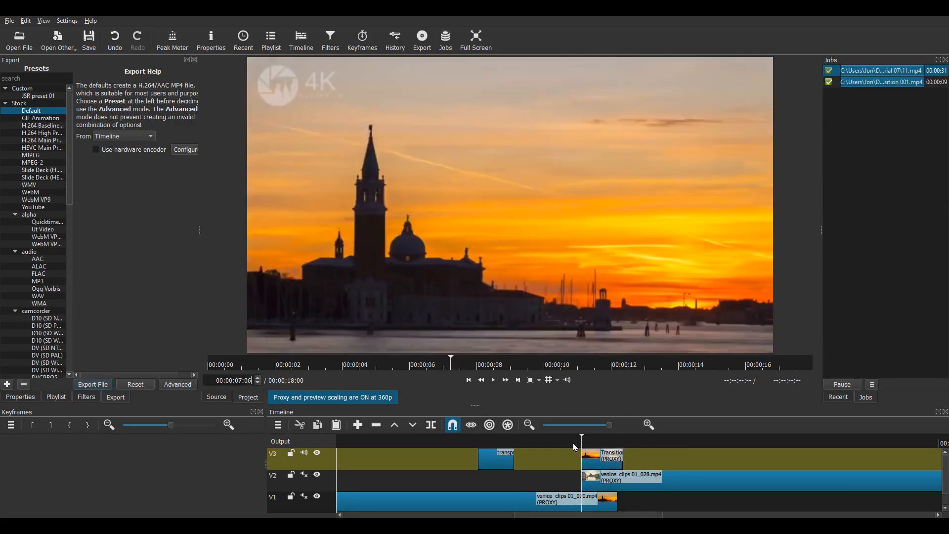
key(Right)
key(Right)
key(Right)
key(Right)
key(Right)
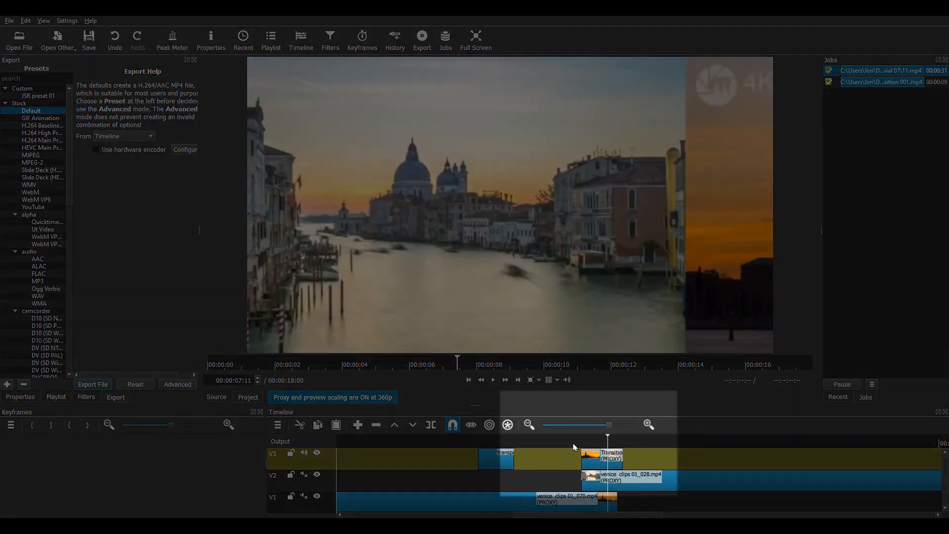
- Trim the transition clip's end to 00:00:07:12 and give it a Blur: Box filter with width 99 px and height 0 px
click(600, 465)
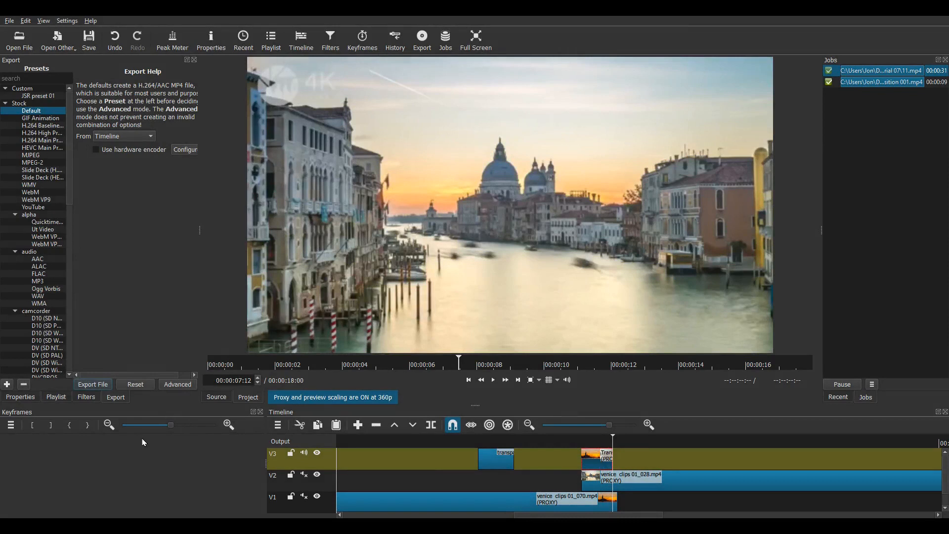
click(92, 397)
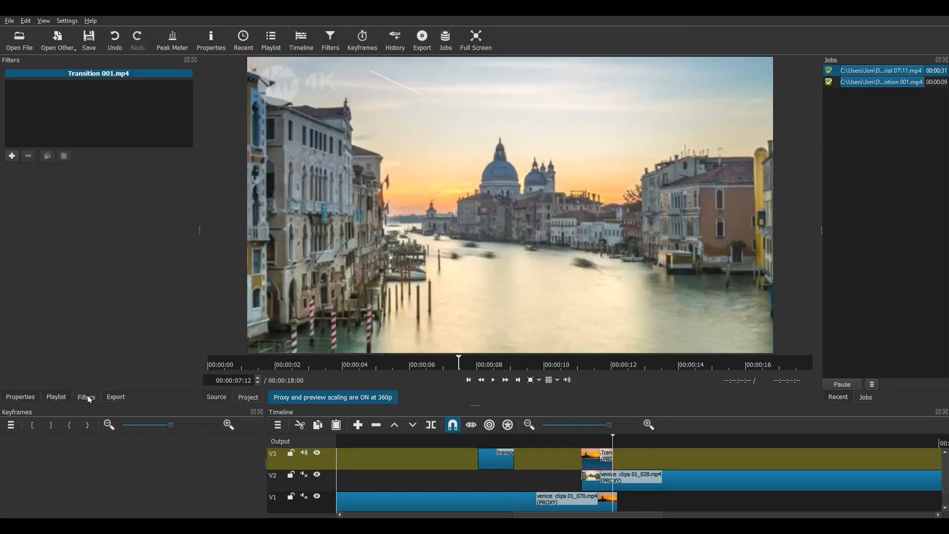
click(10, 156)
text(blu)
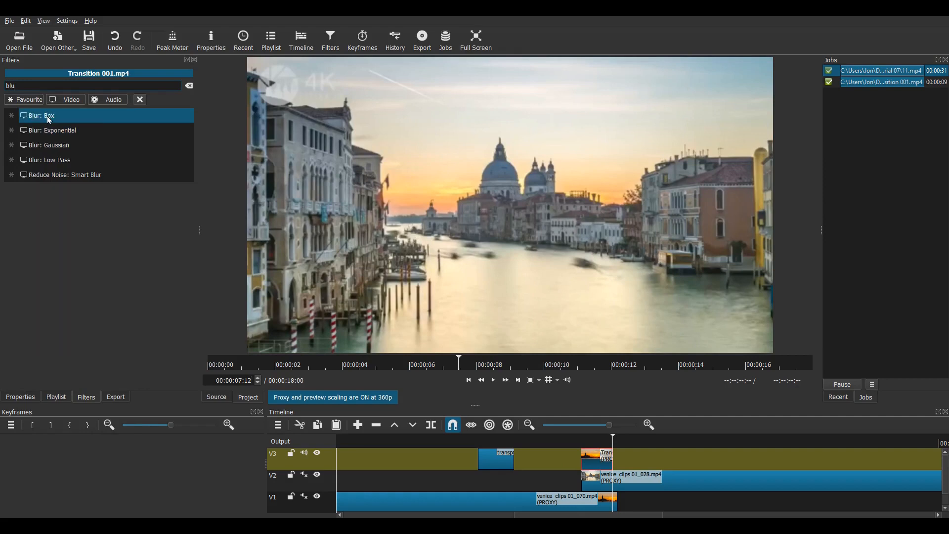
click(49, 120)
drag(37, 190, 140, 187)
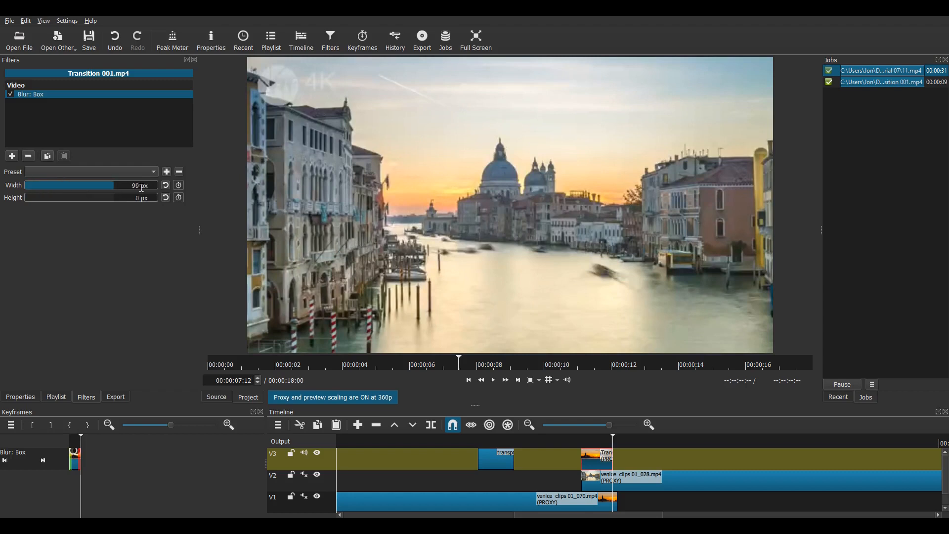
- Step frame by frame through the blurred transition clip on V3 and examine its edges
click(595, 443)
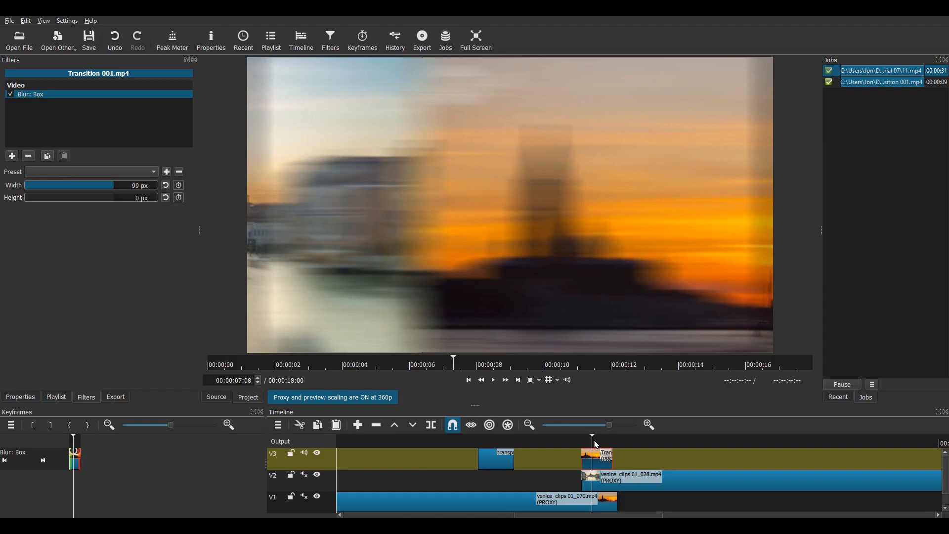
click(582, 444)
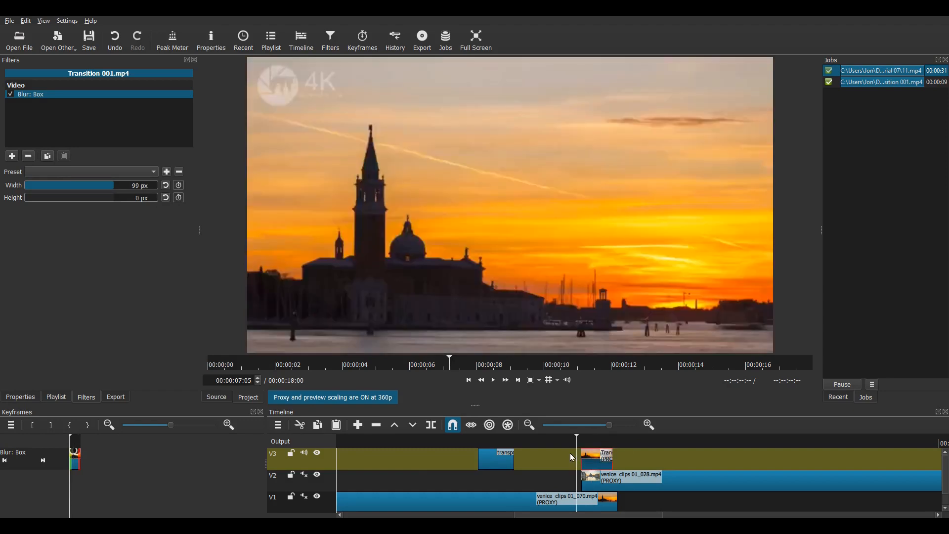
key(Right)
key(Right)
key(Right)
key(Right)
key(Right)
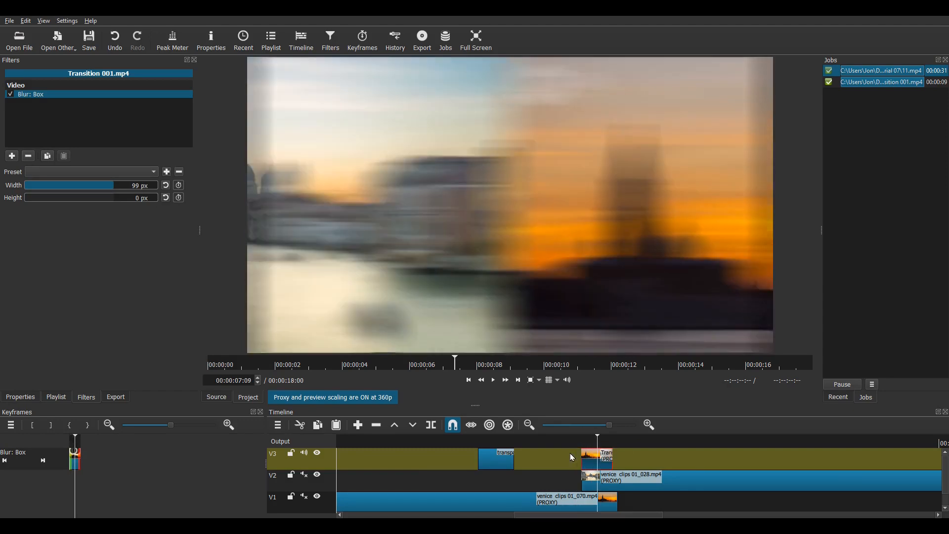
key(Right)
key(Right)
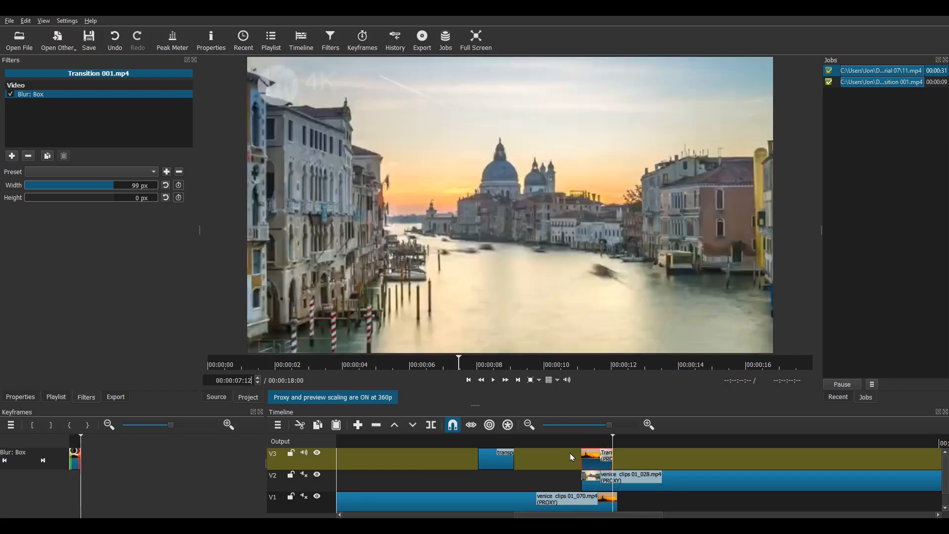
key(Left)
key(Left)
key(Left)
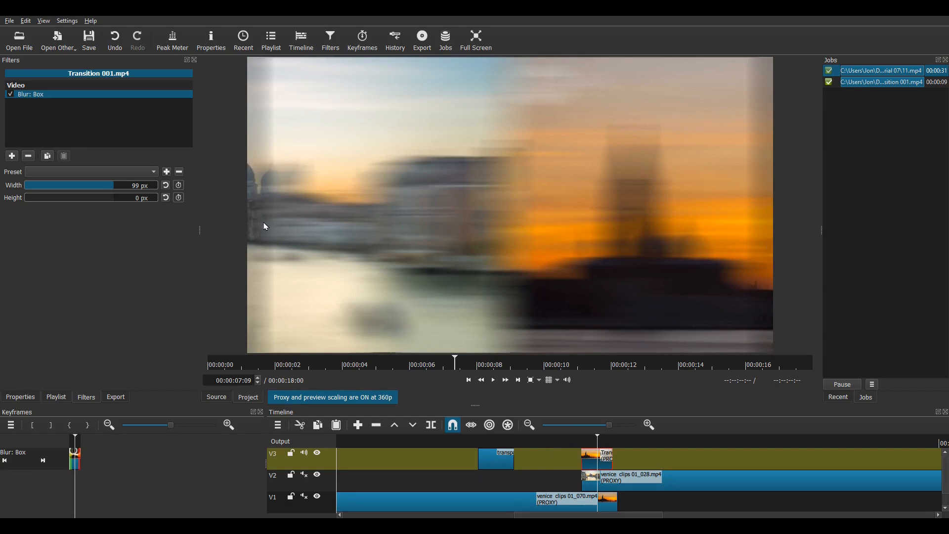
- Add a Size and Position filter to Transition 001.mp4 in Distort mode and stretch it beyond both frame edges to position -103, 0 and size 2129 x 1093
click(12, 156)
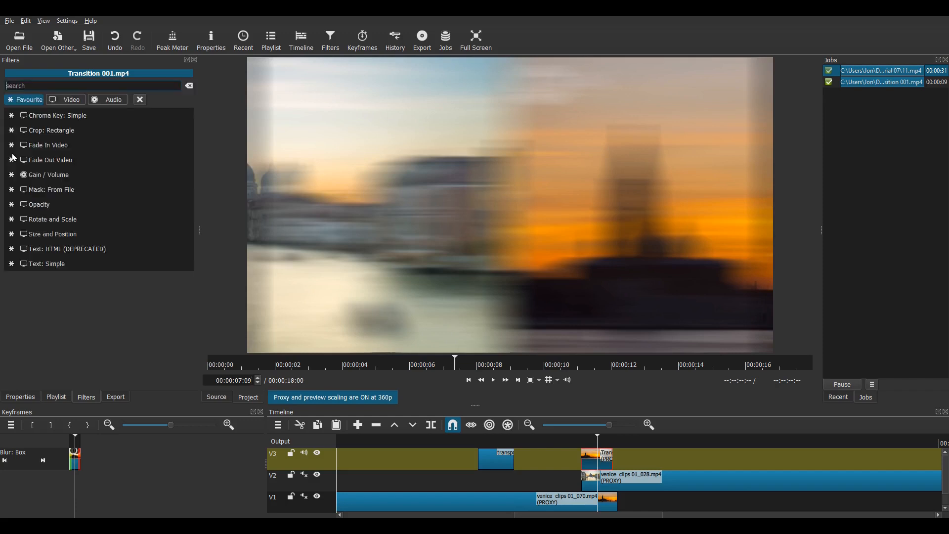
click(52, 235)
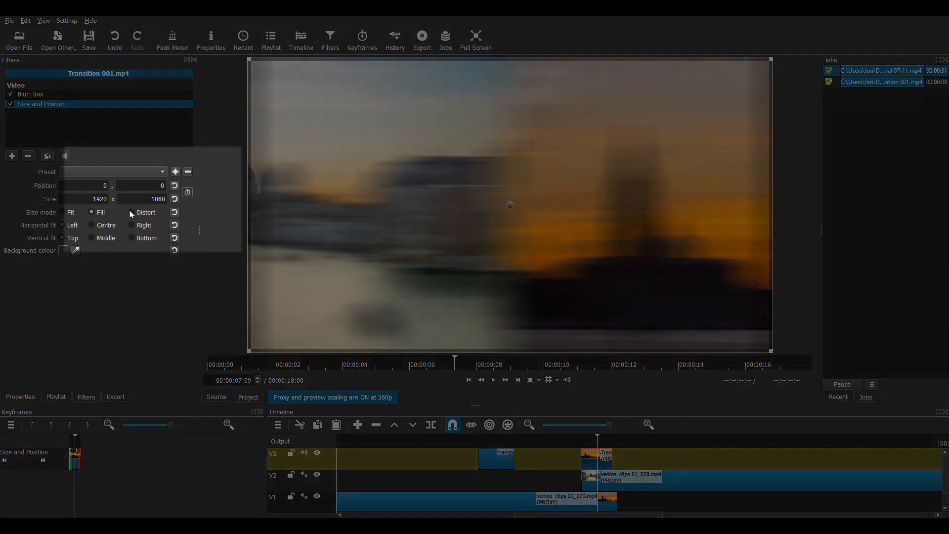
click(131, 213)
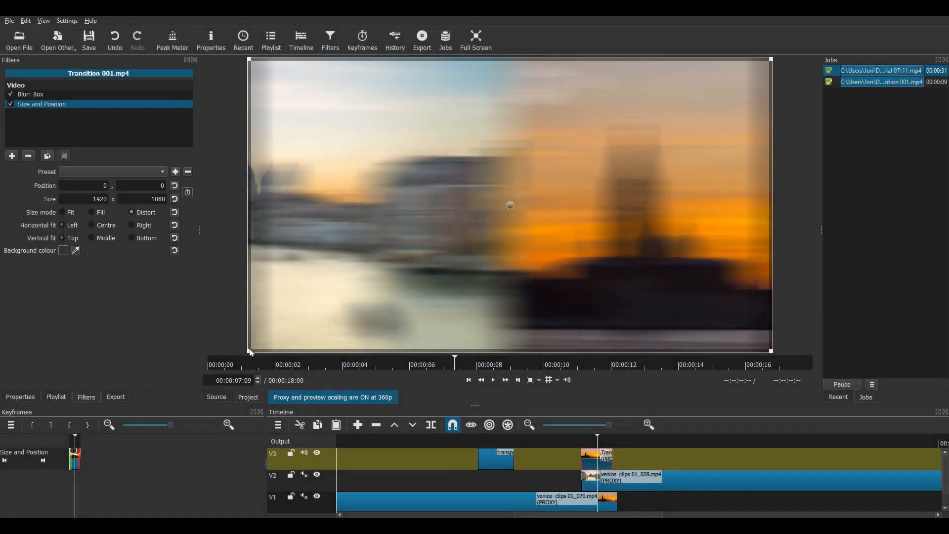
drag(249, 351, 227, 350)
drag(218, 355, 218, 359)
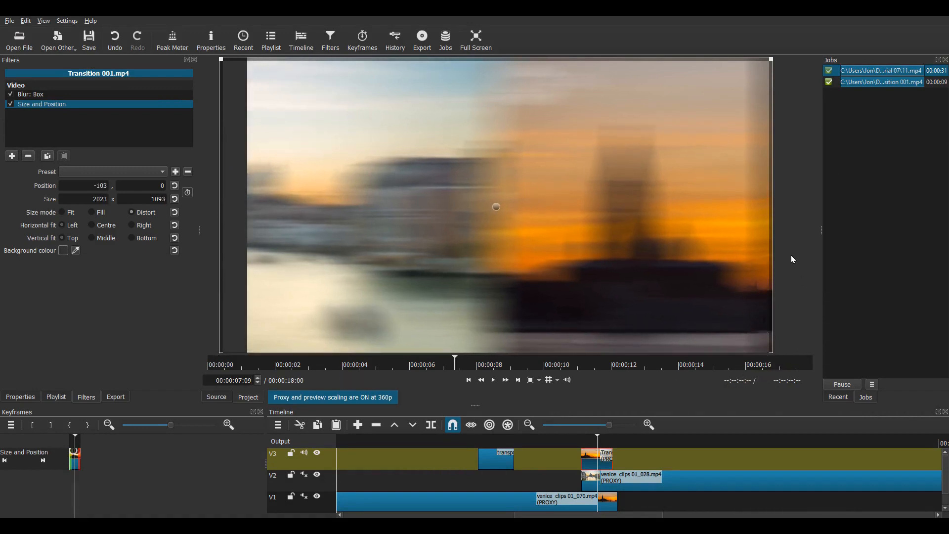
drag(770, 58, 807, 63)
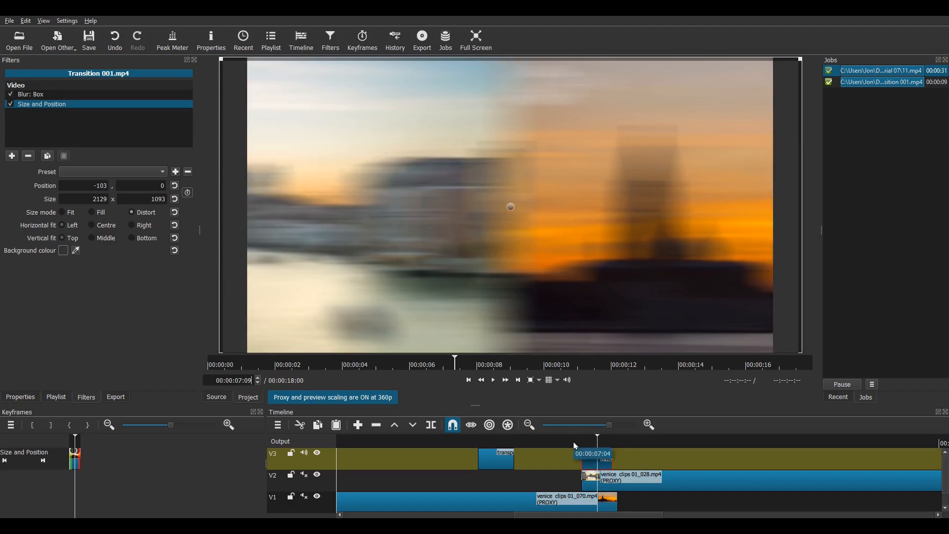
- Play back the stretched transition and export the timeline as an example MP4 file
click(590, 460)
key(space)
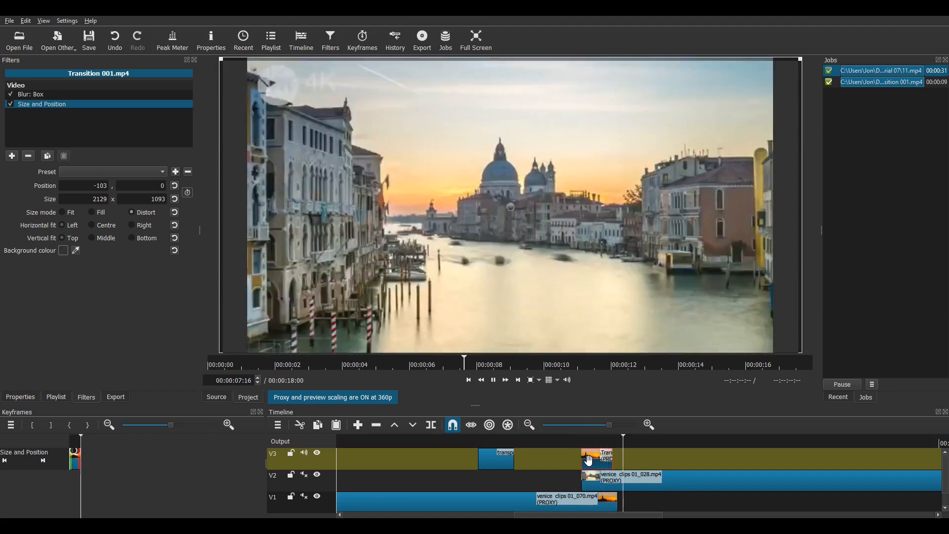
key(space)
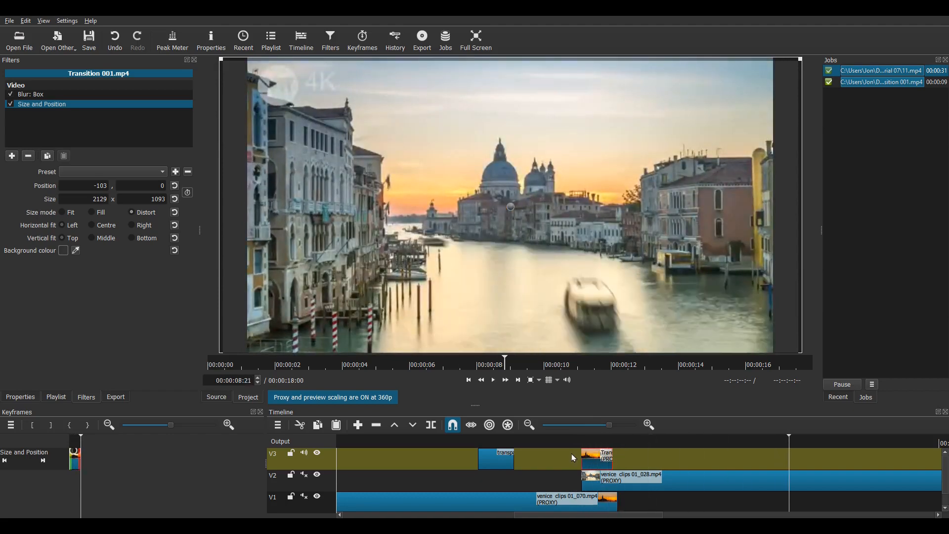
click(117, 398)
click(98, 385)
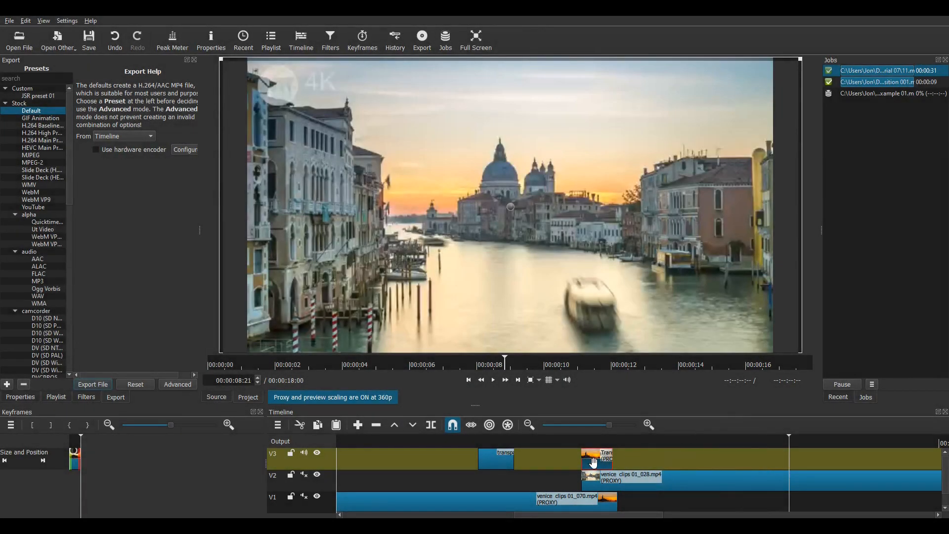
- Slow Transition 001.mp4 to 0.8x speed, play it back, and enter a speed of 0.5x
click(23, 399)
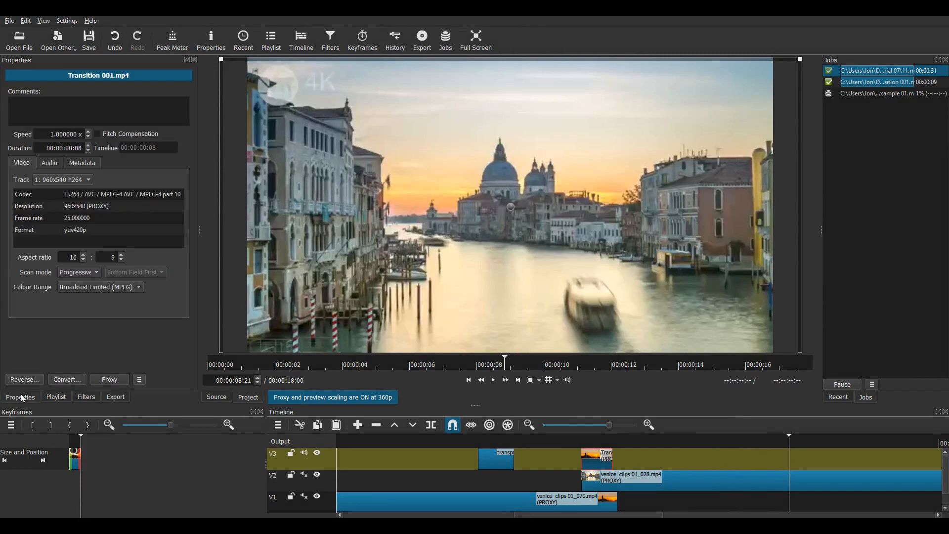
double_click(77, 134)
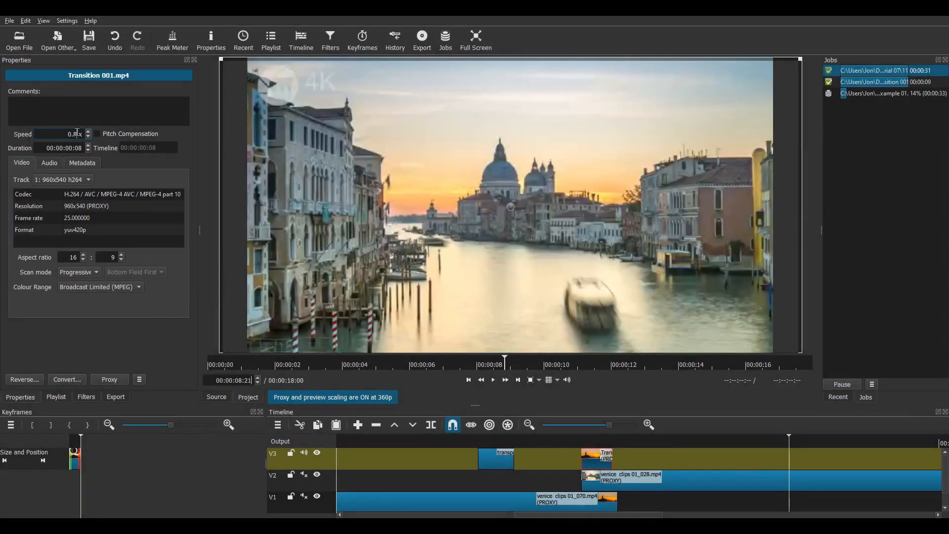
key(Return)
click(572, 440)
key(space)
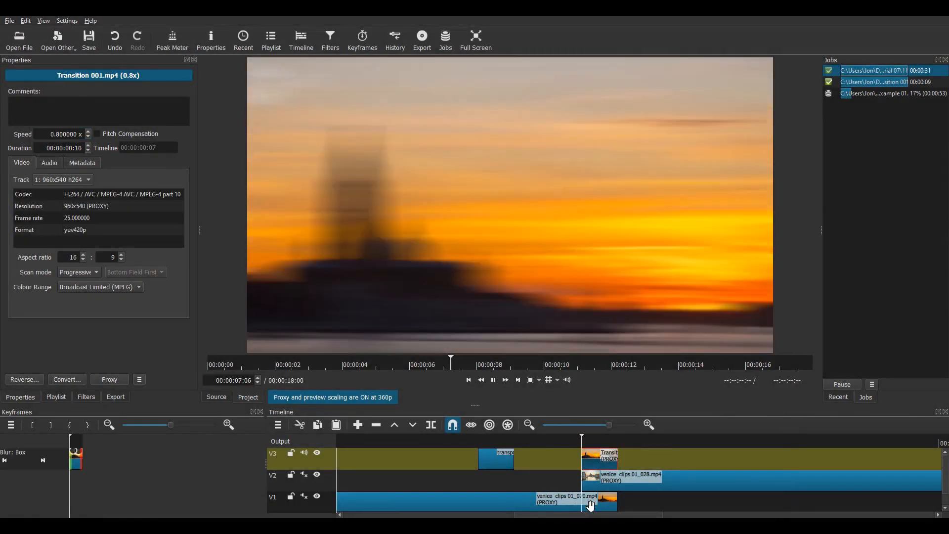
key(space)
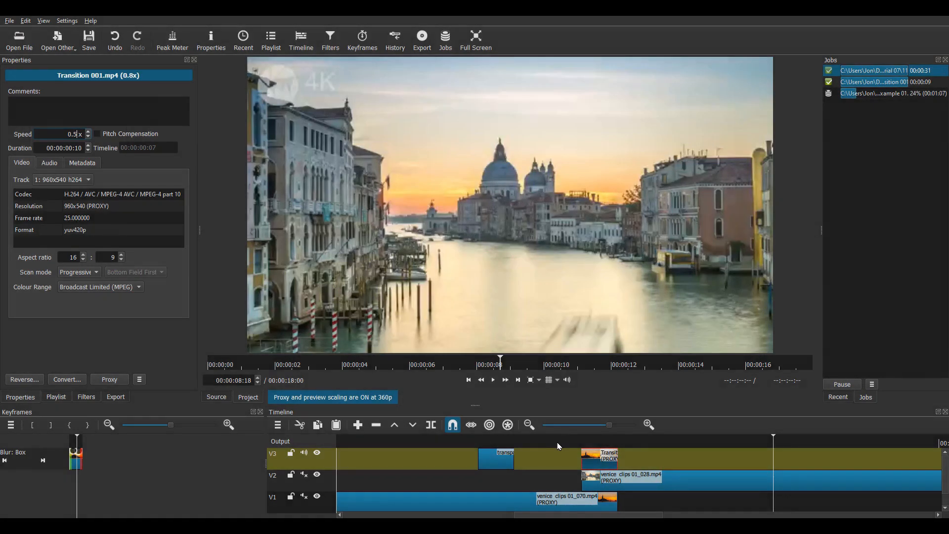
click(559, 448)
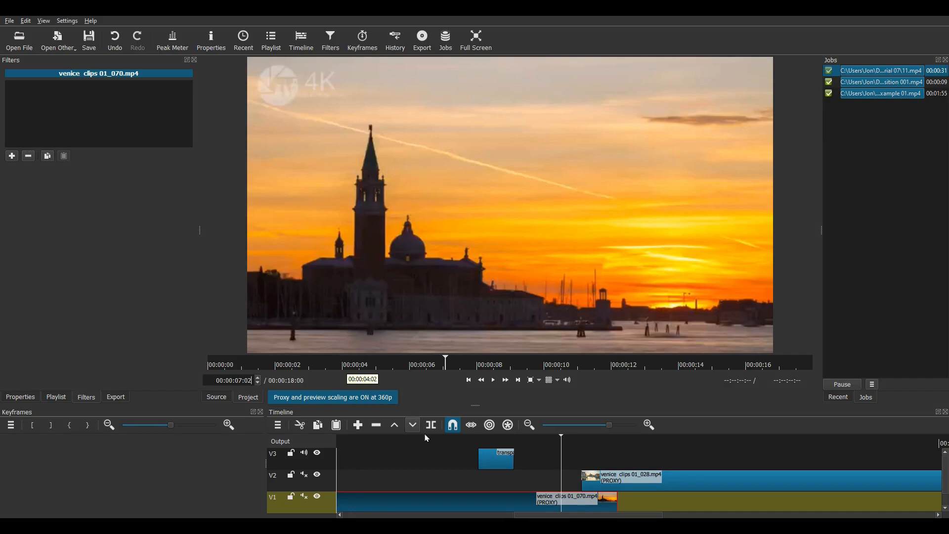
- Add a Size and Position filter with the Slide Out Left preset to venice clips 01_070.mp4 on V1
click(12, 156)
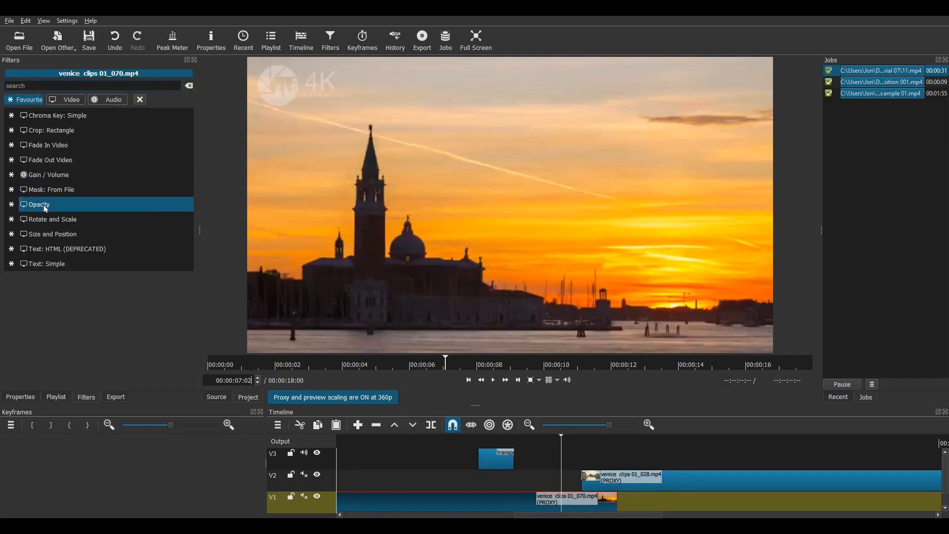
click(60, 235)
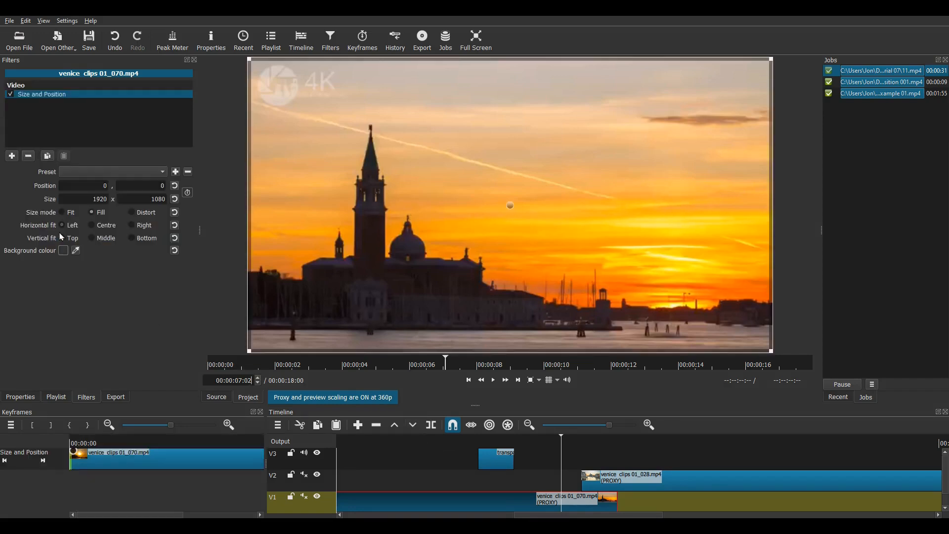
click(121, 172)
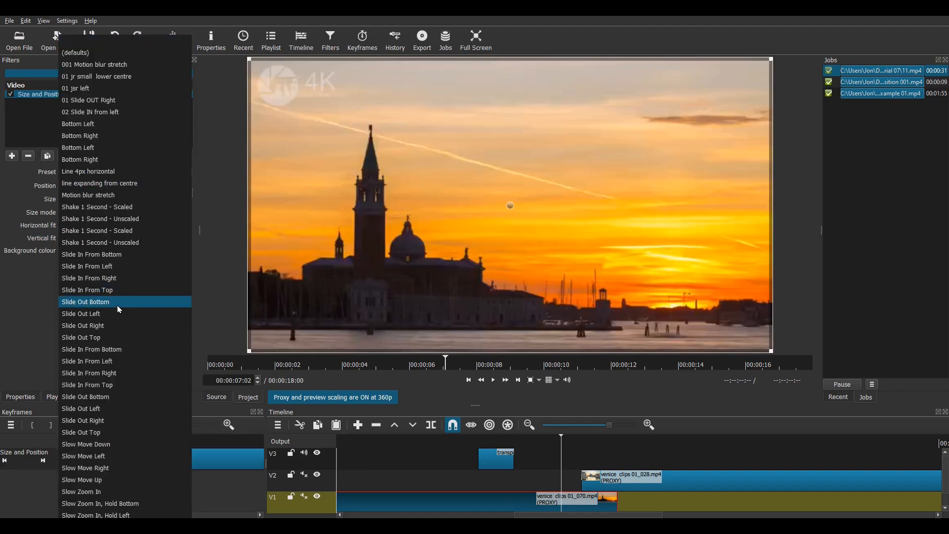
click(119, 313)
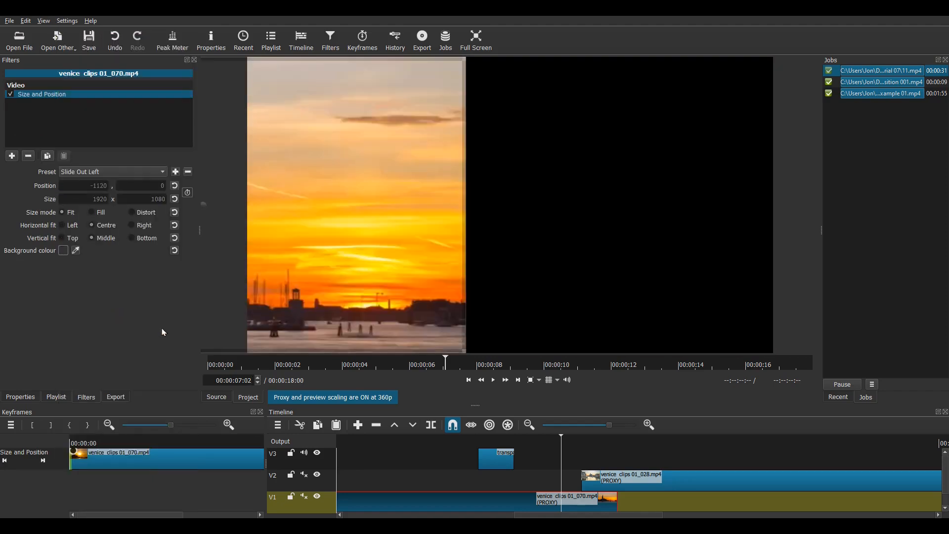
- Add a Size and Position filter with the Slide In From Right preset to venice clips 01_028.mp4 on V2 and play the transition
click(635, 451)
click(649, 479)
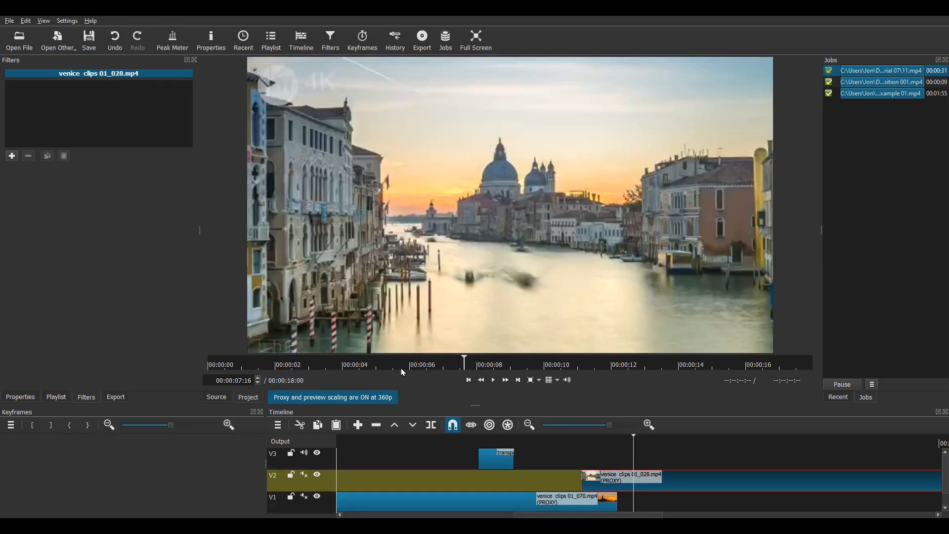
click(12, 156)
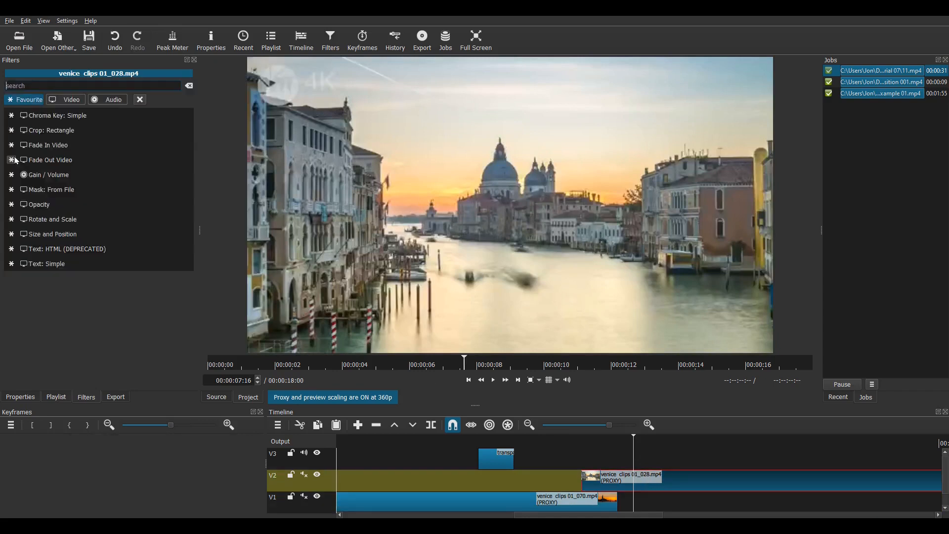
click(49, 234)
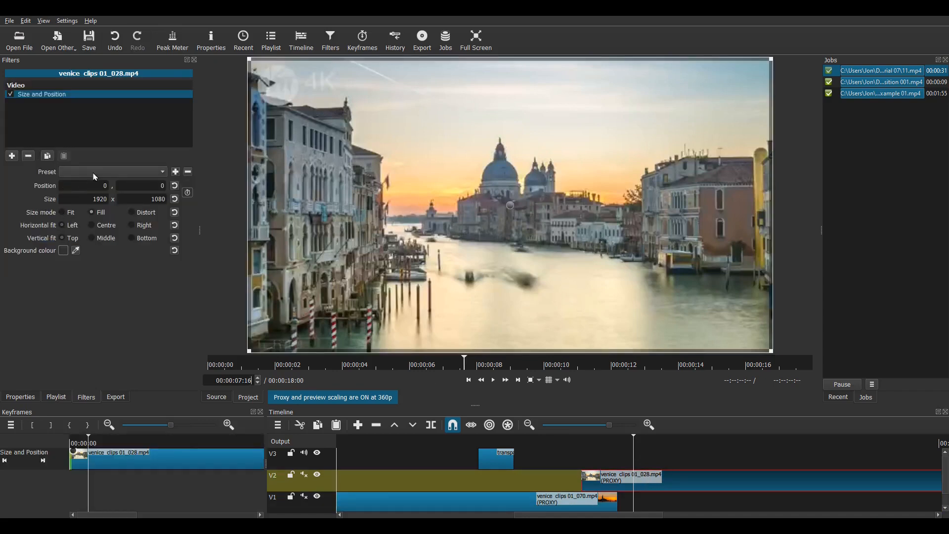
click(95, 177)
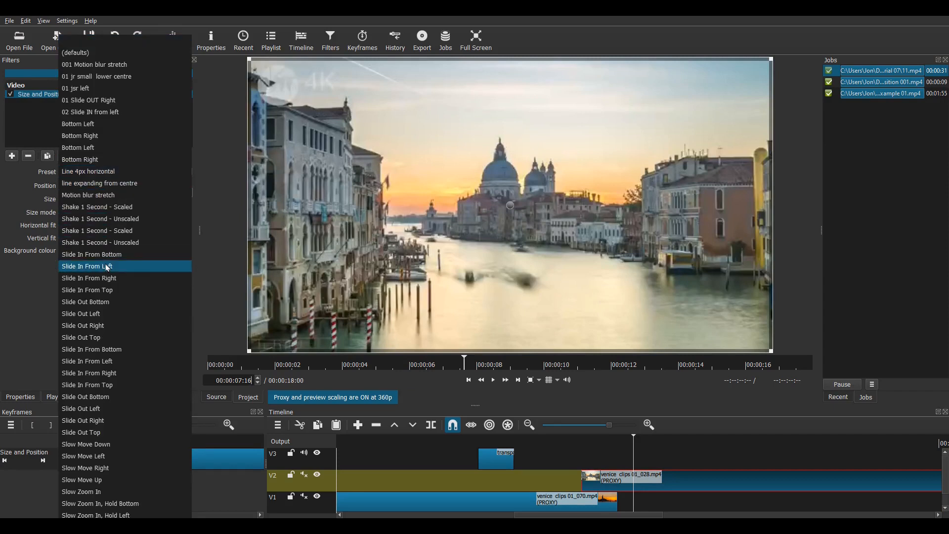
click(105, 278)
click(564, 444)
key(space)
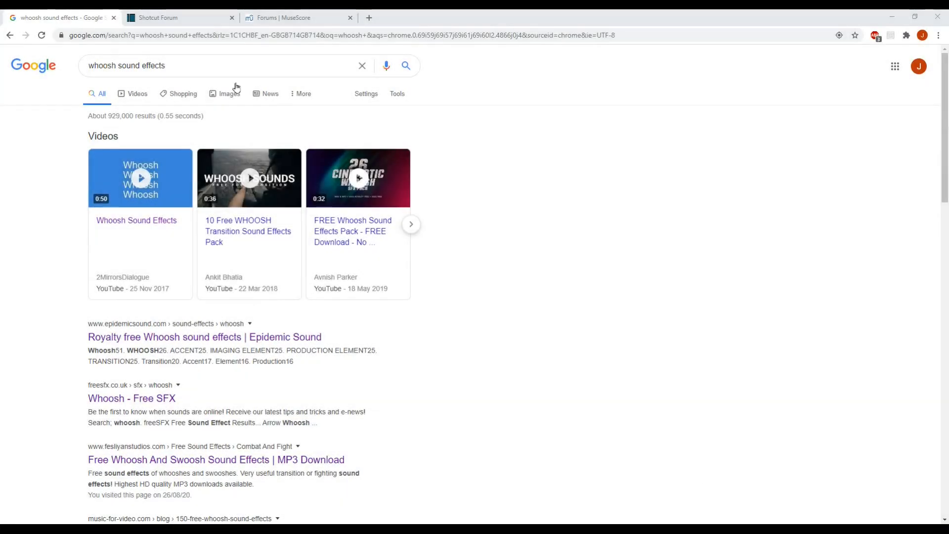
- Switch to the browser, search Google for whoosh sound effects, and open a mix beside the 10 Free WHOOSH Transition Sound Effects Pack video on YouTube
drag(204, 68, 53, 56)
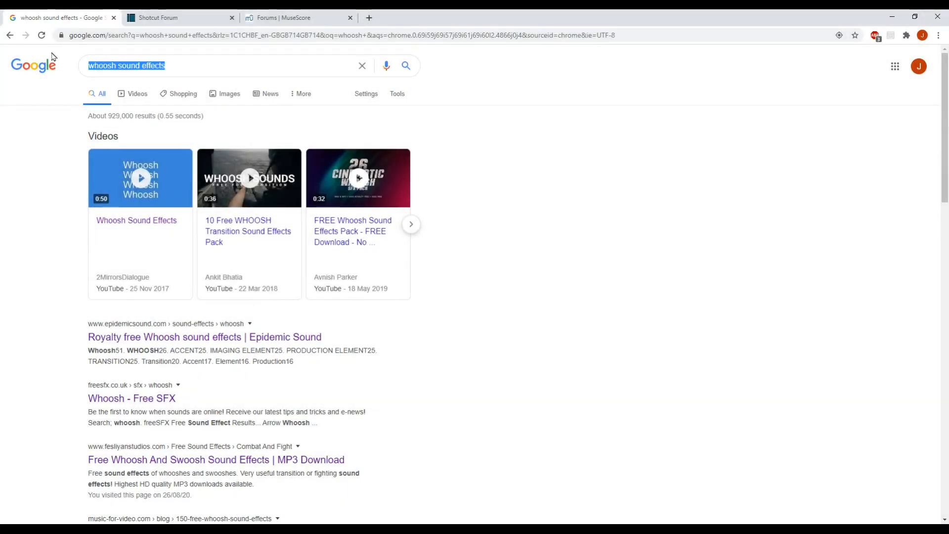
text(wh)
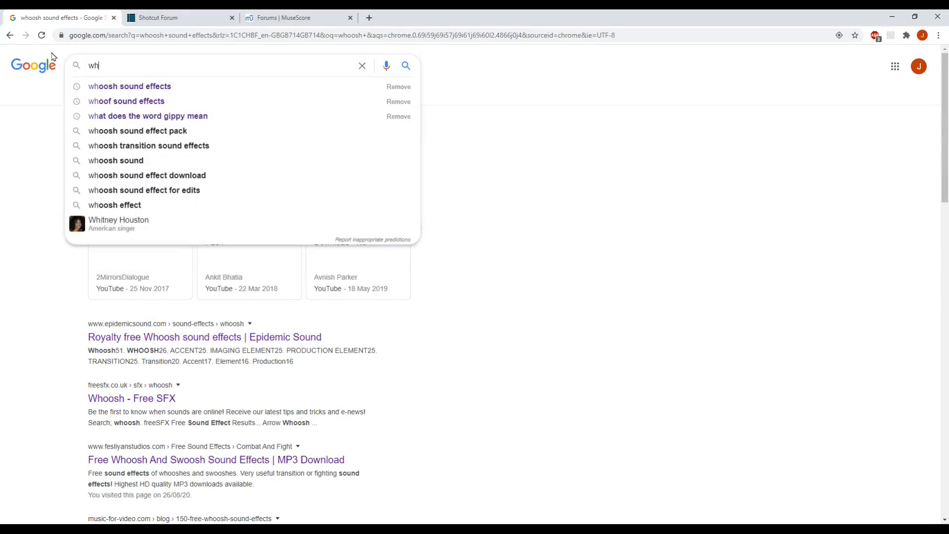
text(oosh soun)
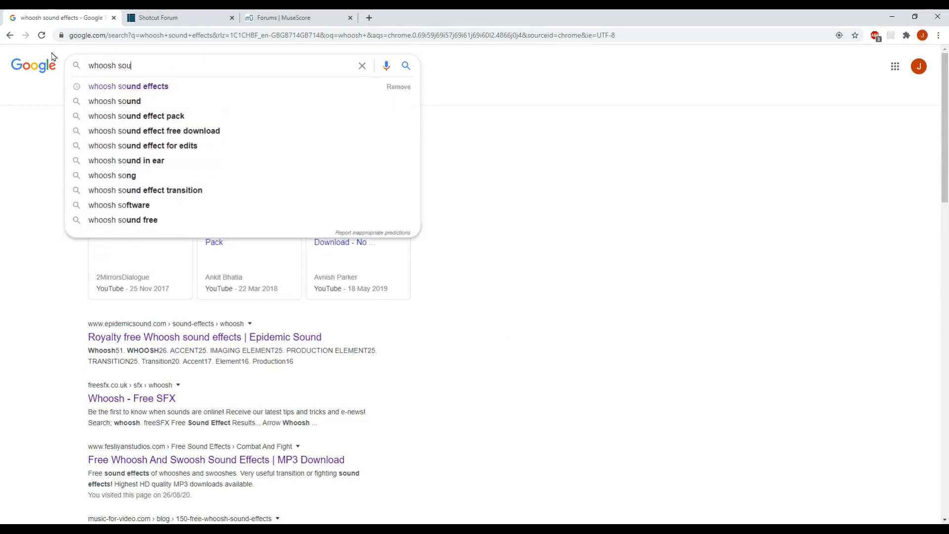
text(d ef)
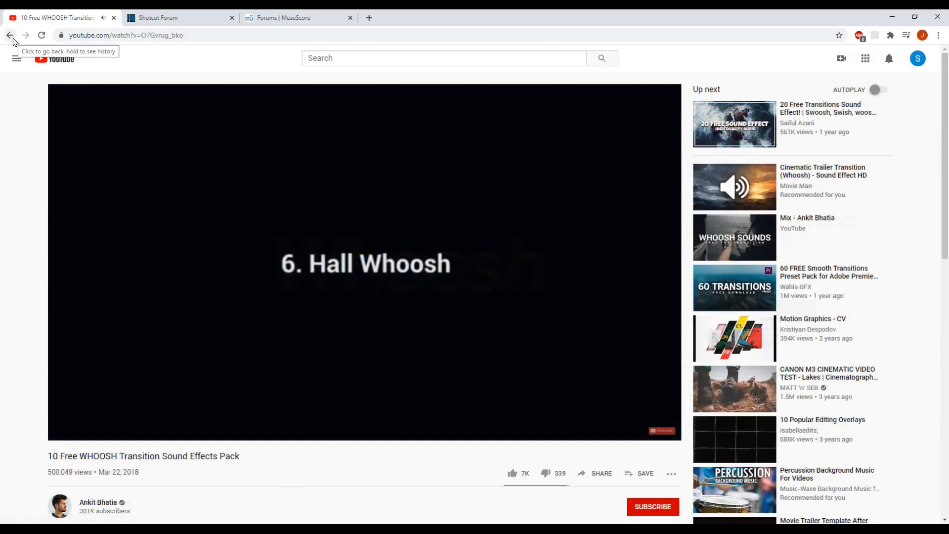
click(805, 221)
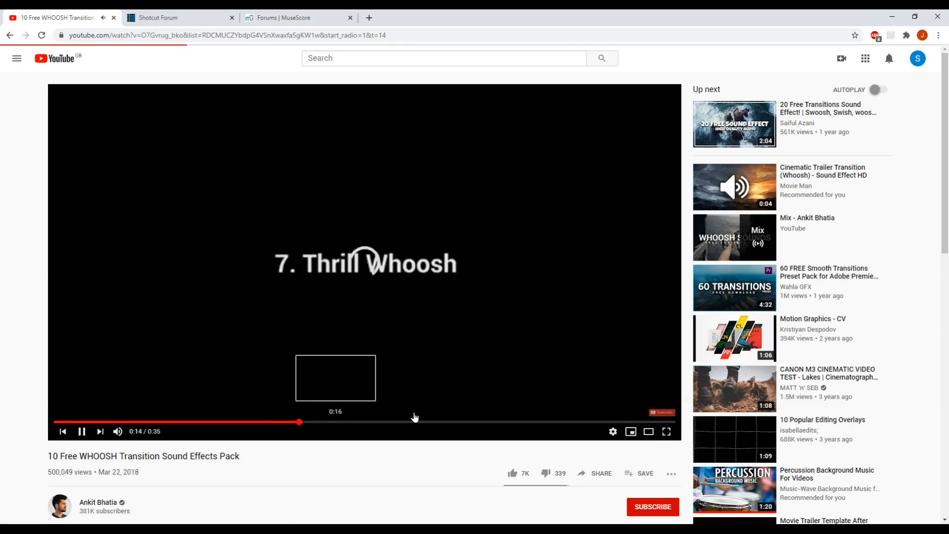
- Preview several fireball whoosh sounds on Soundsnap and play the fireball whoosh recording in Audacity
click(118, 331)
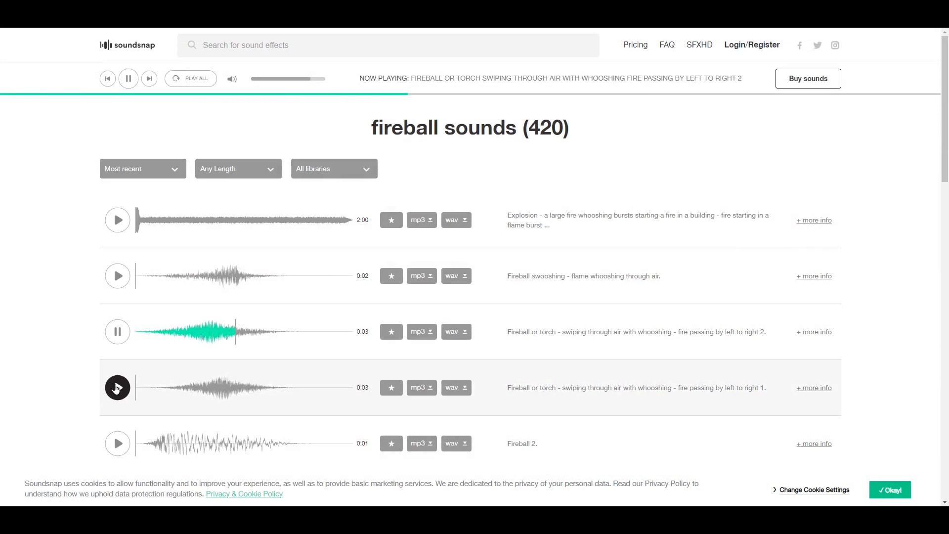
click(116, 388)
click(118, 443)
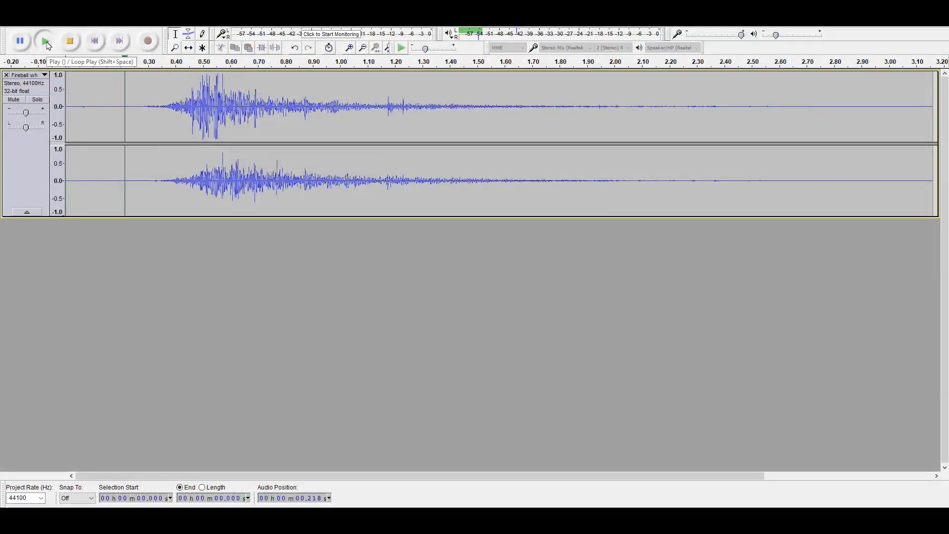
click(46, 42)
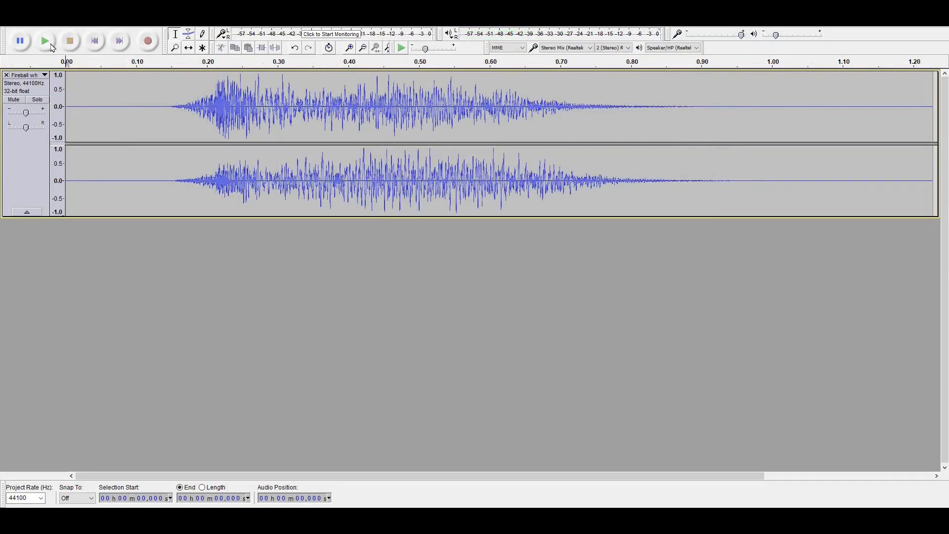
- Play the fireball whoosh waveform in Audacity
click(48, 44)
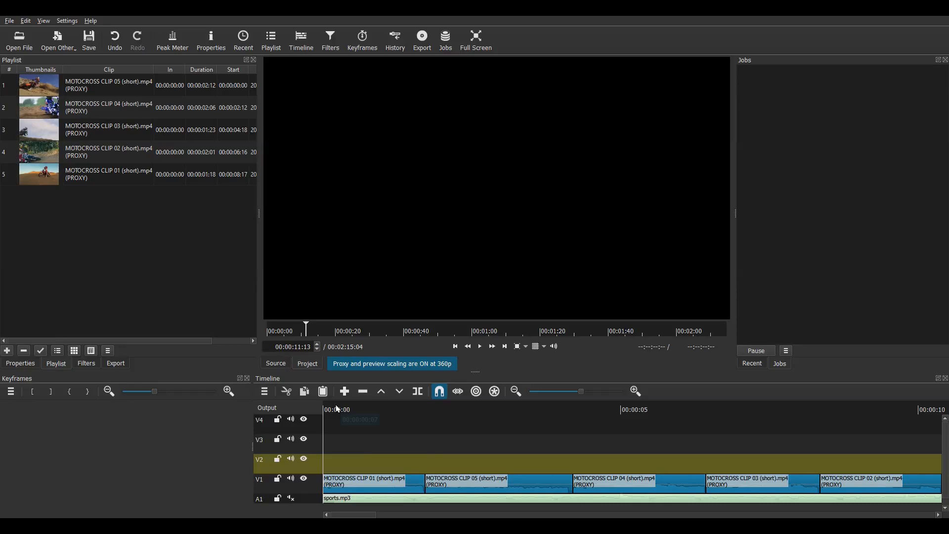
- Switch to the Shotcut motocross project, play part of the timeline, and return the playhead to the start
click(338, 409)
key(space)
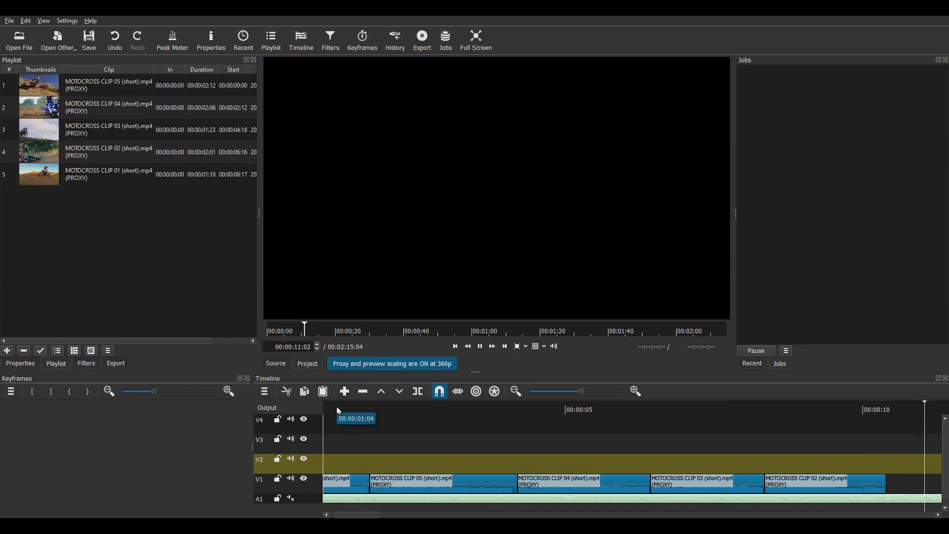
key(space)
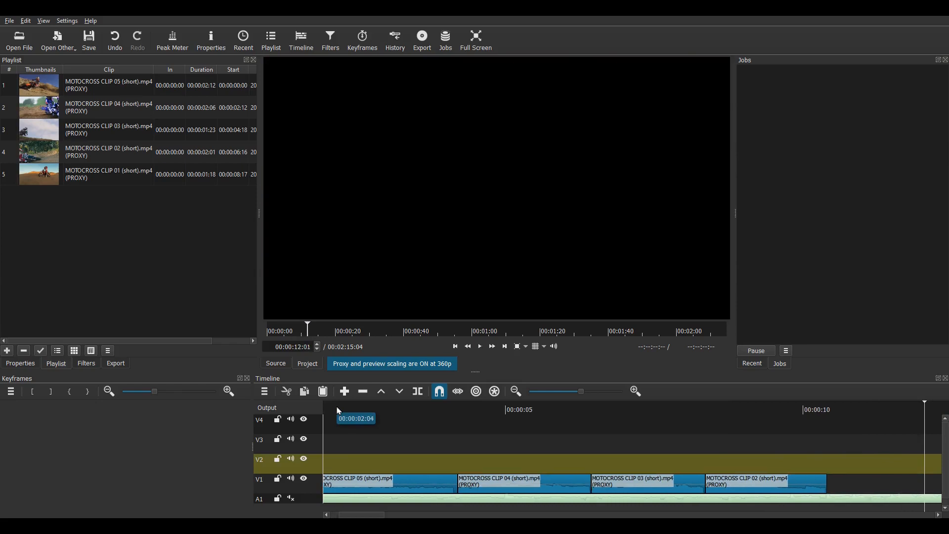
click(404, 413)
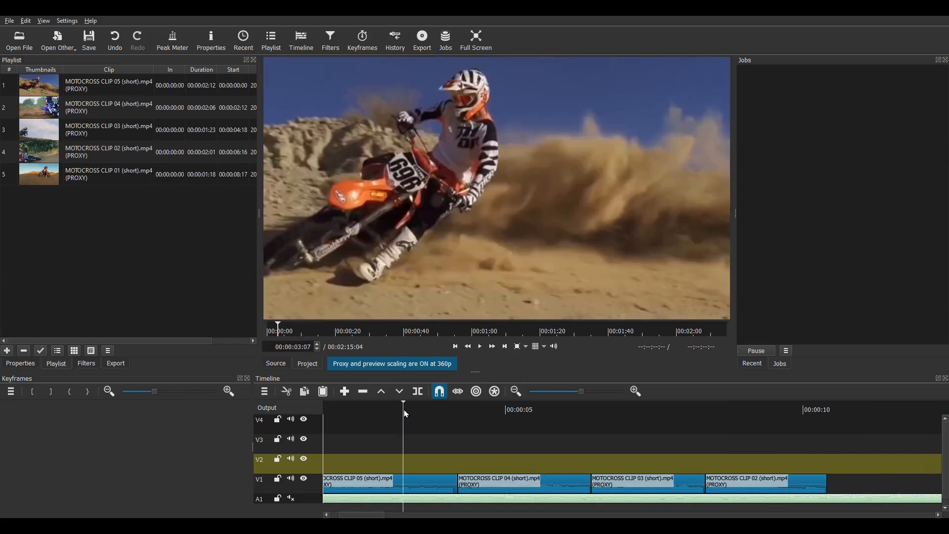
key(Home)
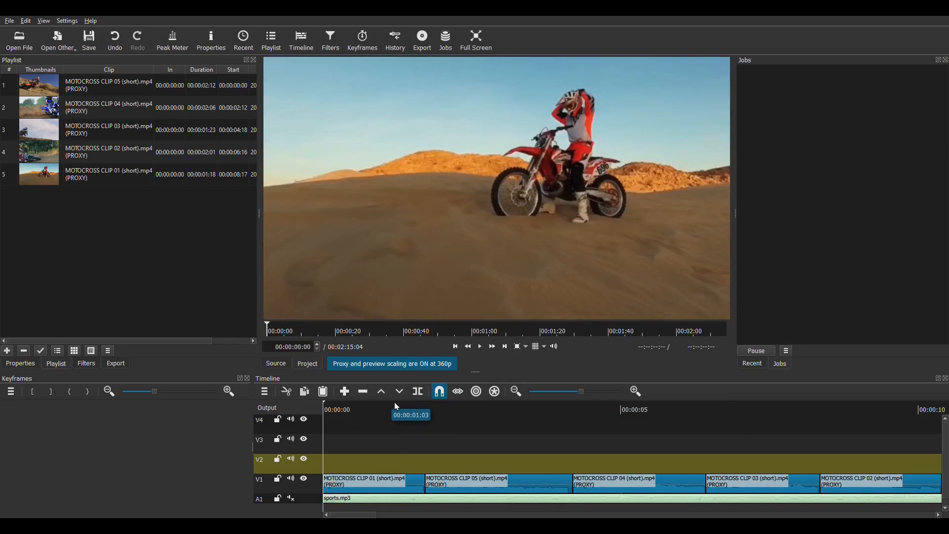
- Create a transparent colour clip, place it on V4, and trim its end to 00:00:04:03
click(512, 391)
click(512, 390)
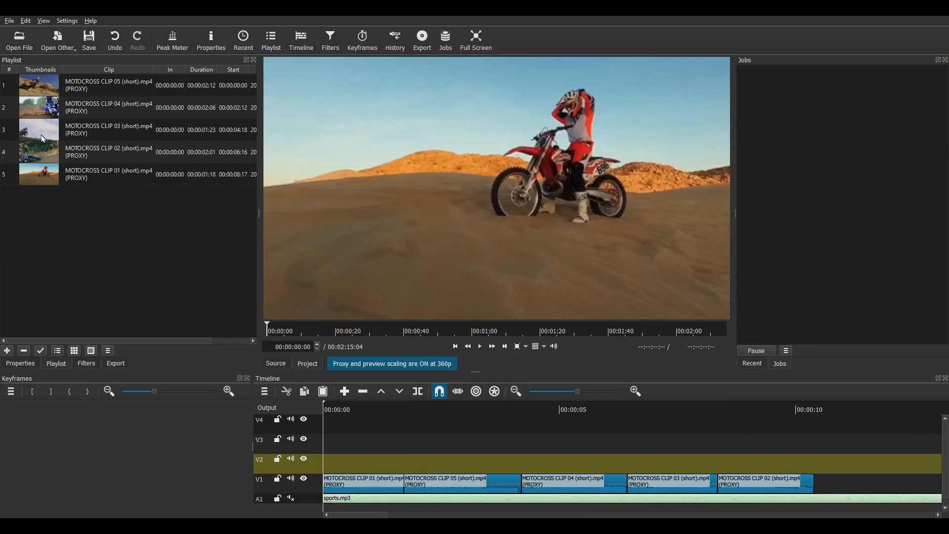
click(55, 47)
click(64, 63)
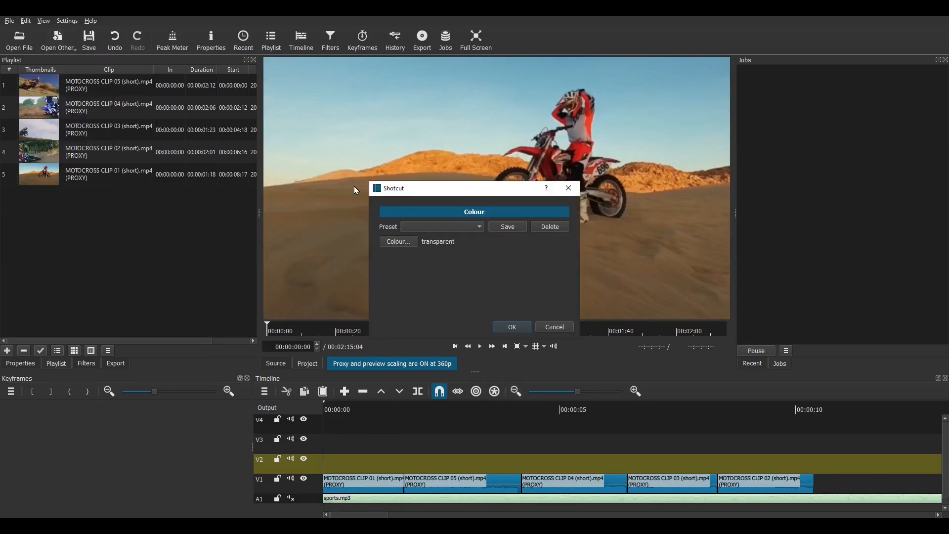
click(512, 327)
drag(456, 252, 506, 425)
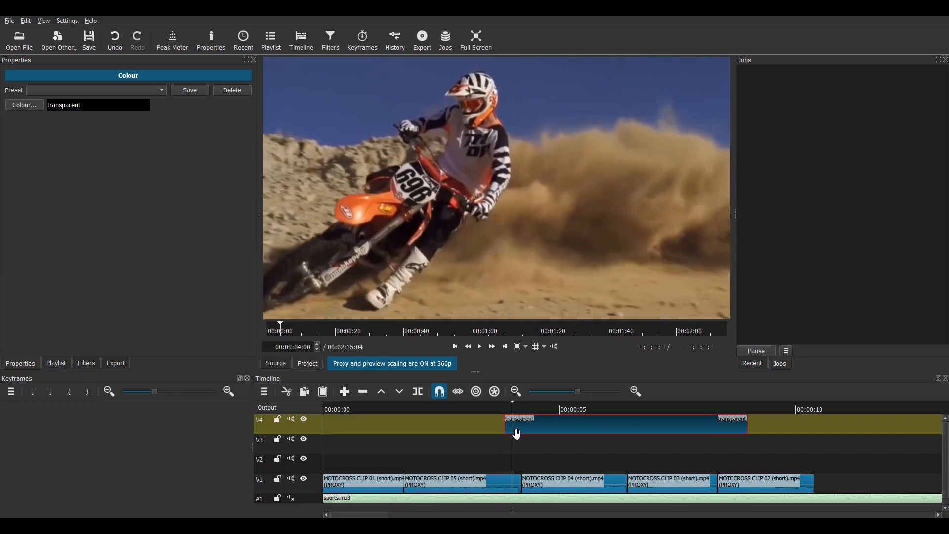
key(Right)
key(o)
click(636, 391)
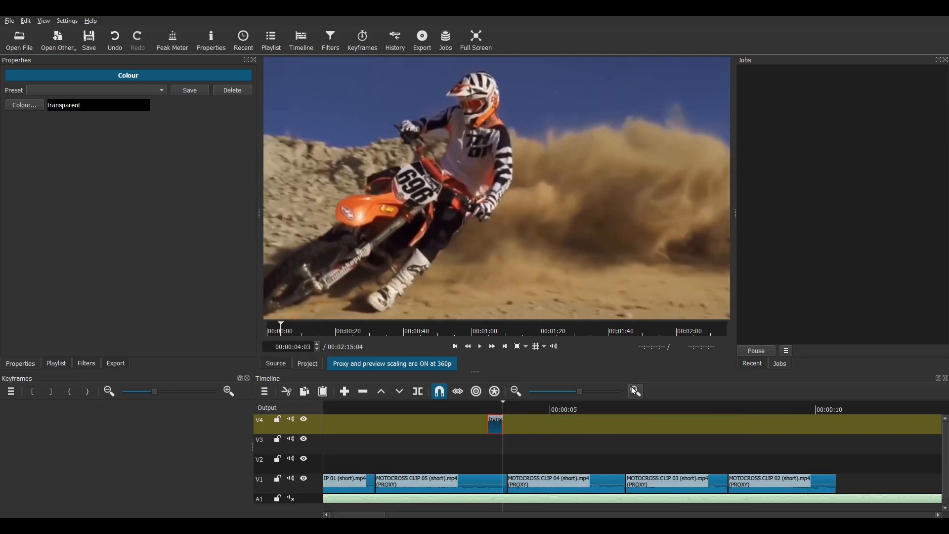
- Using the transparent clip as a spacer, overlap MOTOCROSS CLIP 05 on V2 with CLIP 01 and CLIP 04 on V1 with CLIP 05
drag(363, 516, 343, 516)
drag(647, 425, 450, 425)
drag(524, 482, 501, 463)
drag(445, 425, 632, 430)
drag(740, 485, 683, 485)
- Using the transparent spacer, overlap MOTOCROSS CLIP 03 on V2 with the end of CLIP 04, and CLIP 02 on V1 with CLIP 03
drag(628, 423, 838, 450)
drag(897, 493, 828, 463)
drag(358, 515, 378, 515)
drag(428, 444, 562, 444)
drag(708, 489, 618, 491)
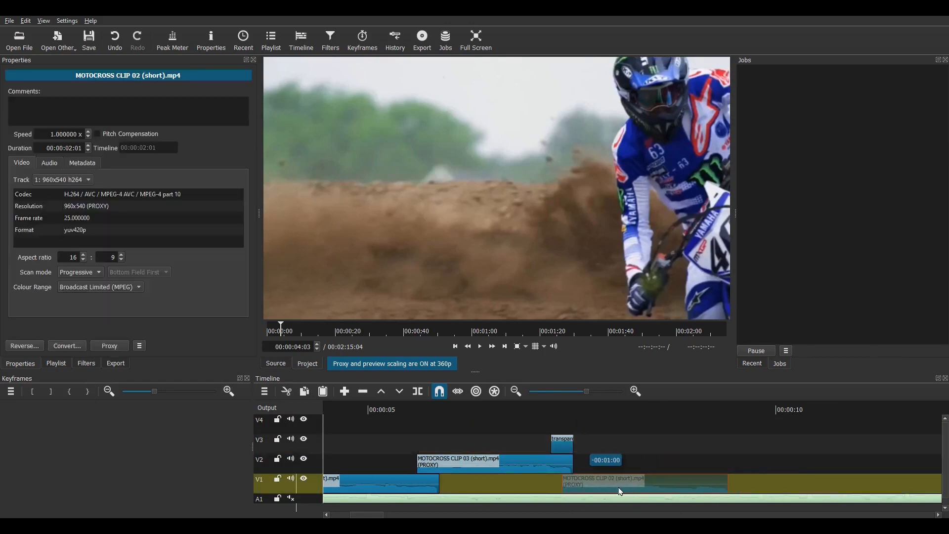
- Add a Size and Position filter with the Slide Out Right preset to MOTOCROSS CLIP 01 on V1
drag(385, 516, 364, 516)
click(359, 482)
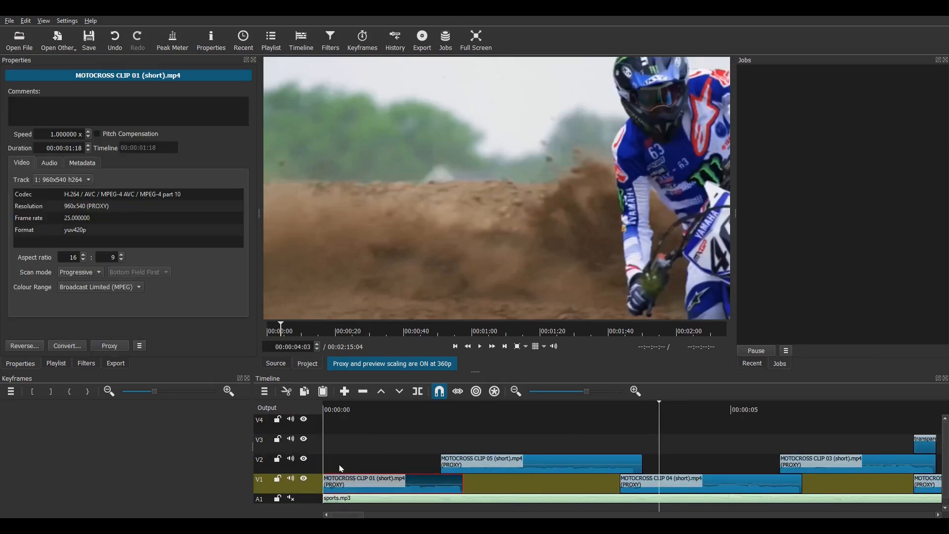
click(87, 364)
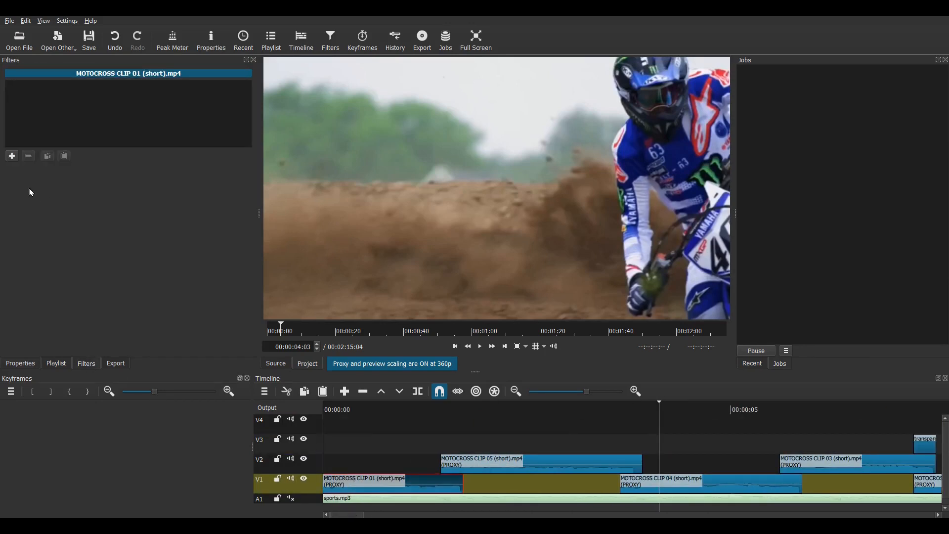
click(12, 155)
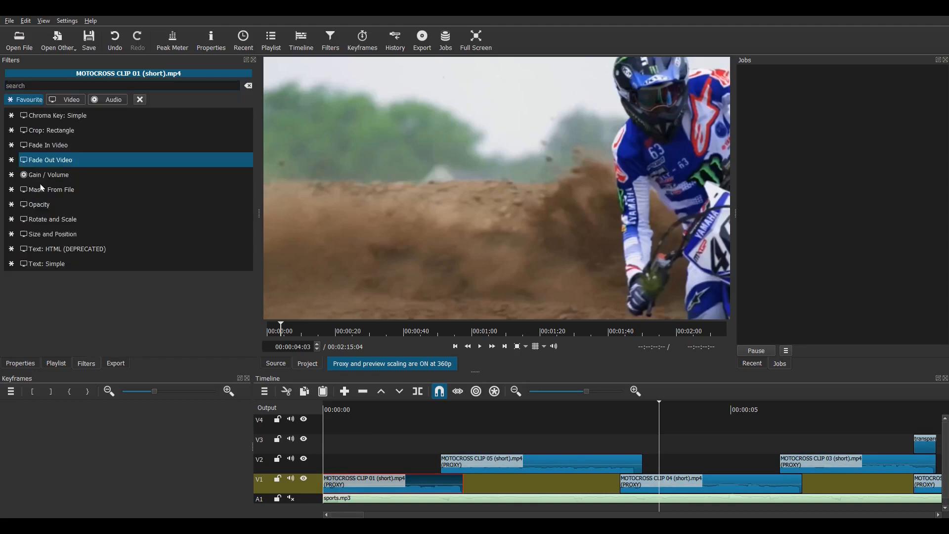
click(60, 235)
click(109, 171)
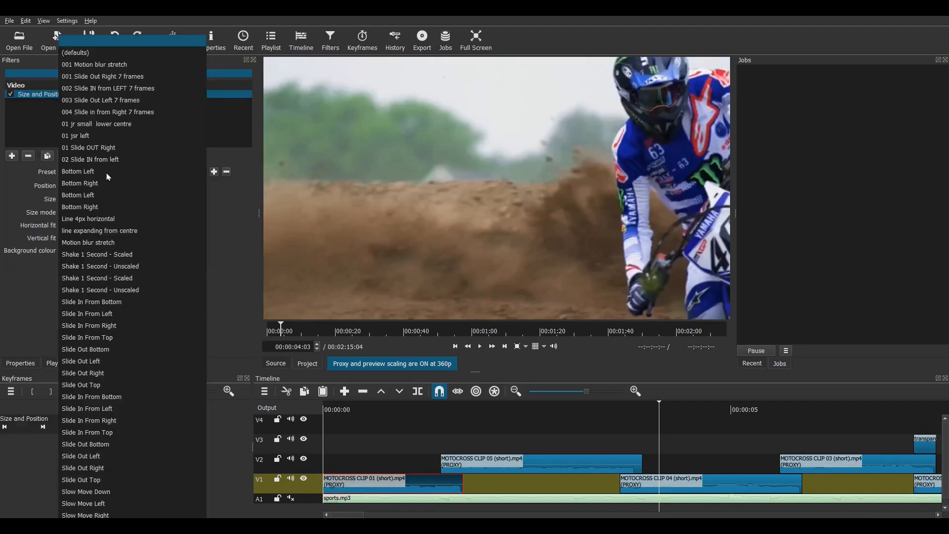
click(113, 374)
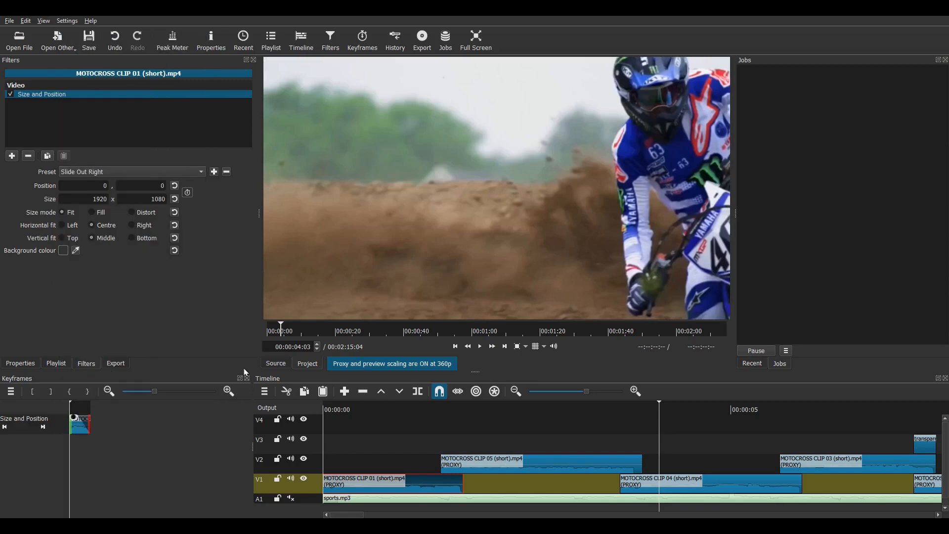
- Shorten CLIP 01's slide-out keyframe ramp so it begins where CLIP 05 starts, at 00:00:01:11
click(440, 409)
click(228, 391)
click(228, 391)
click(229, 391)
click(169, 427)
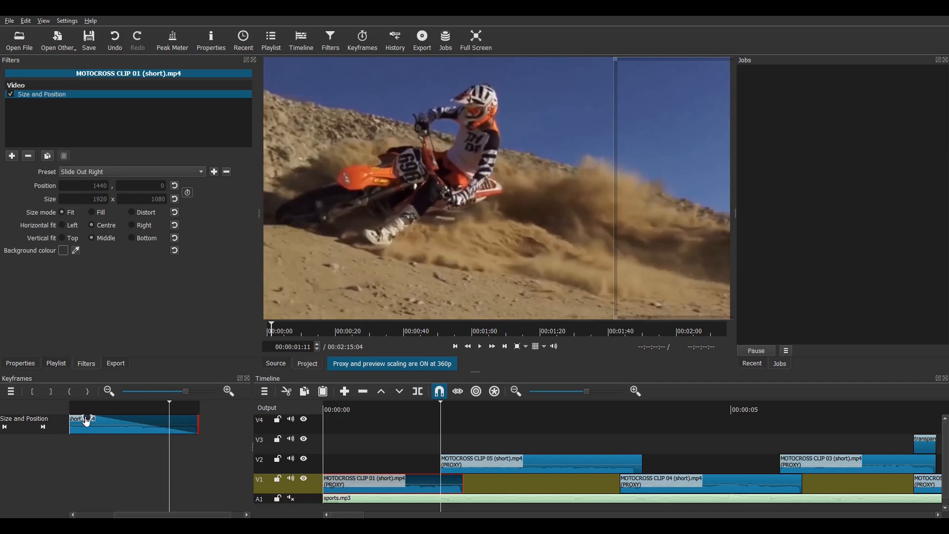
drag(169, 426, 173, 423)
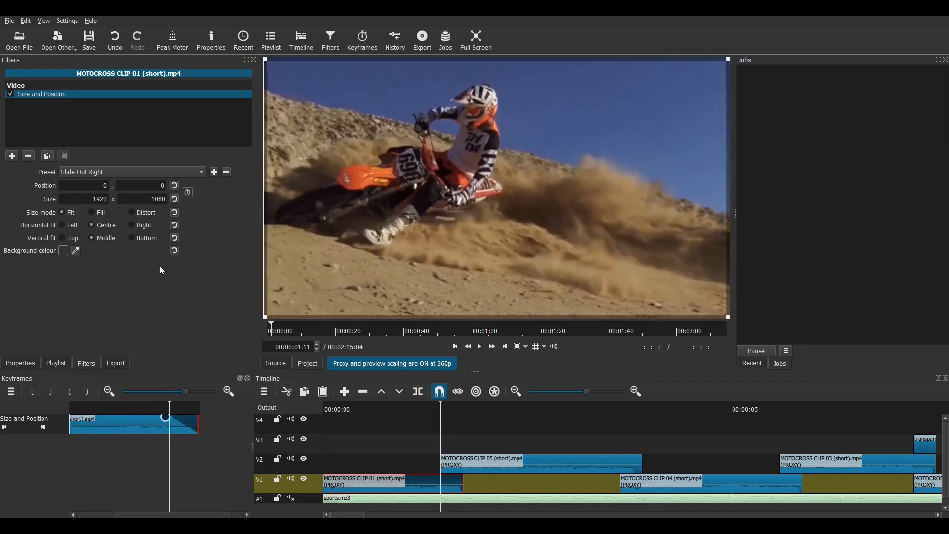
- Save the filter settings as a preset named 001 Slide OUT RIGHT (7 frames), copying the name from the text notes
click(214, 172)
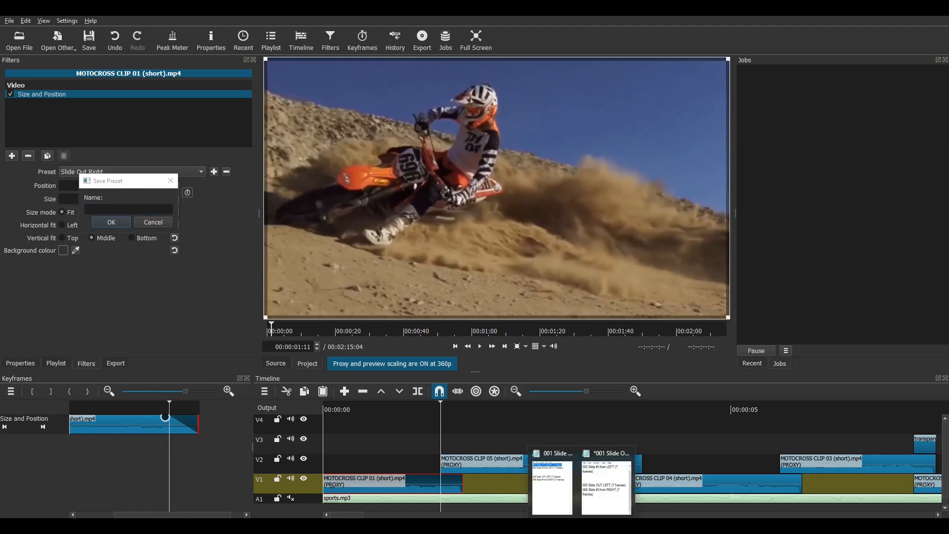
click(606, 489)
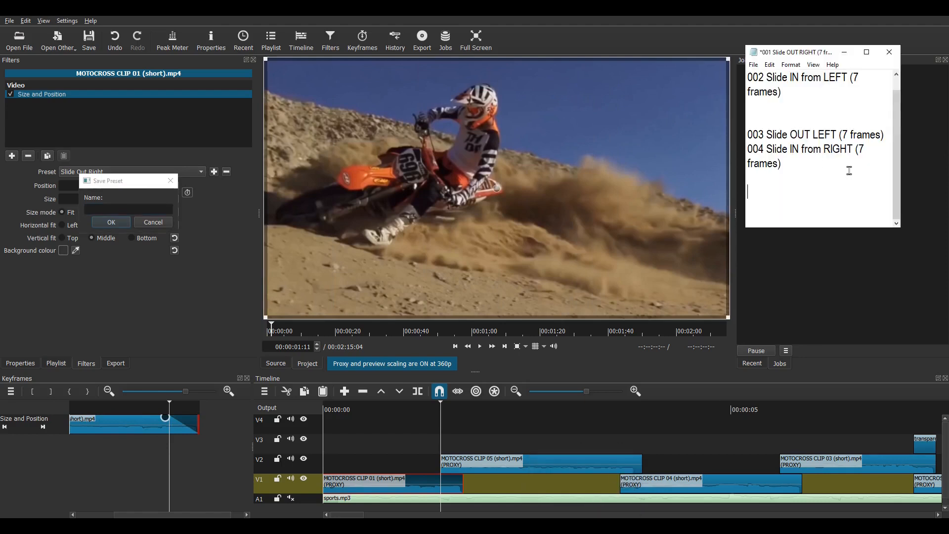
drag(897, 140, 910, 110)
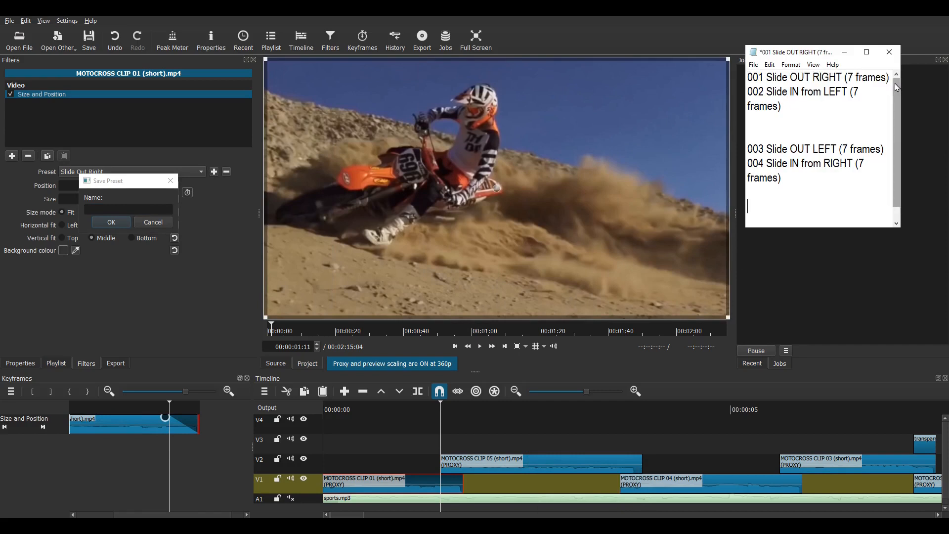
drag(890, 78, 747, 77)
key(ctrl+c)
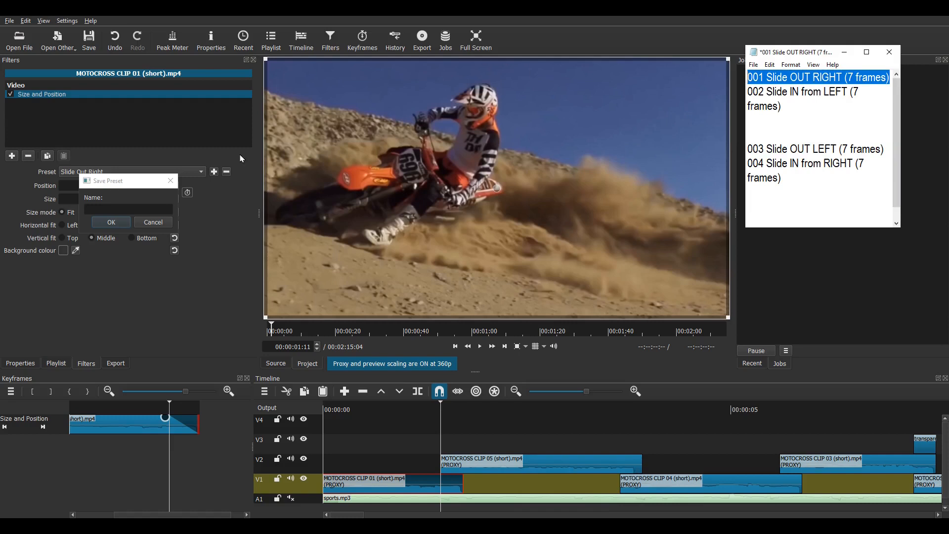
click(107, 210)
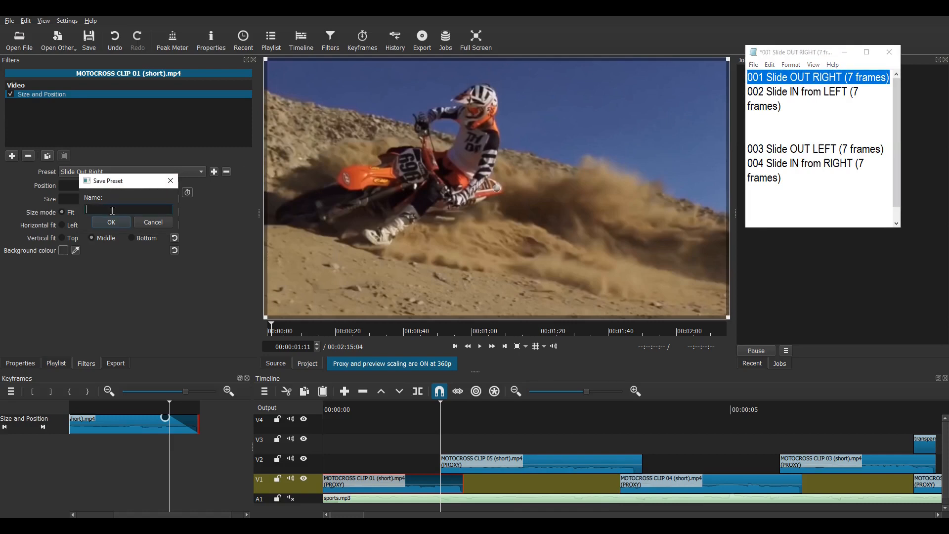
key(ctrl+v)
click(111, 222)
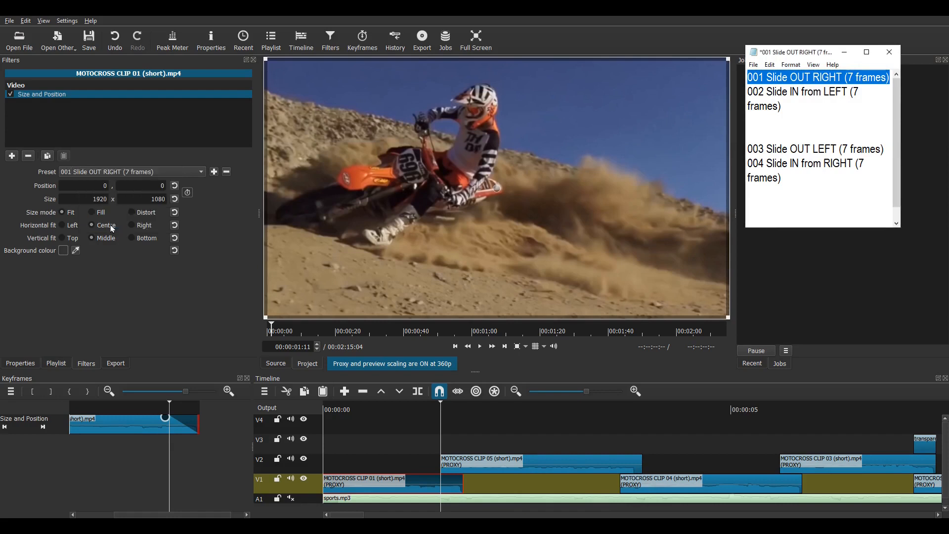
- Add a Size and Position filter with Slide In From Left to MOTOCROSS CLIP 05 and shorten its slide-in to end at 00:00:01:18
click(497, 464)
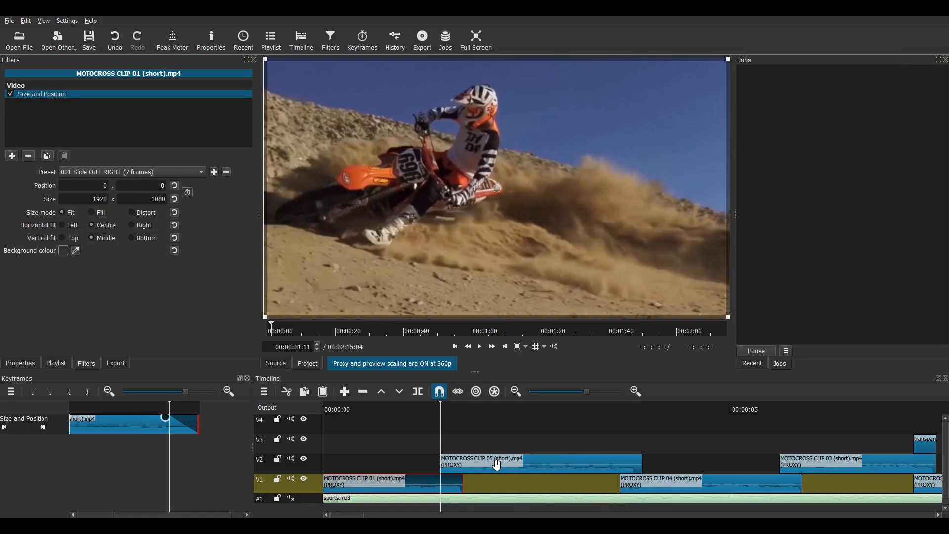
click(497, 465)
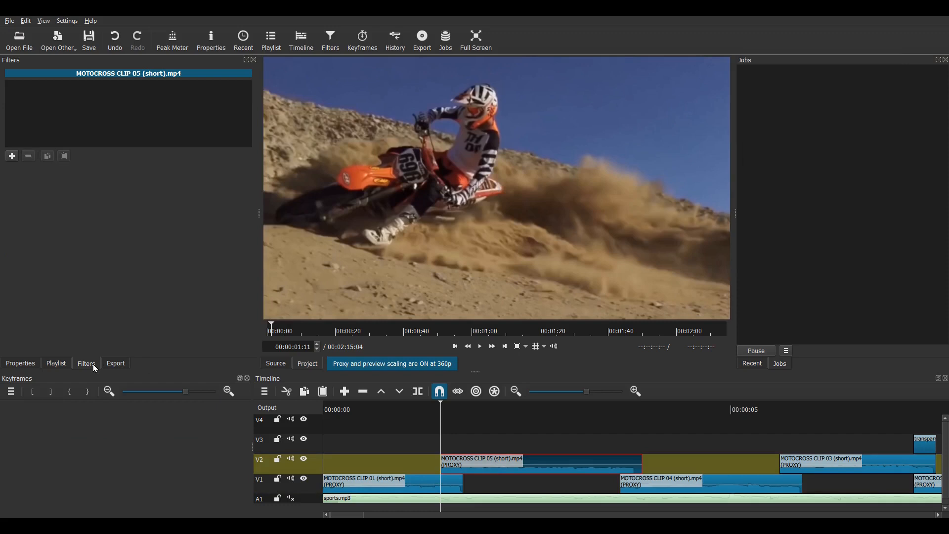
click(11, 156)
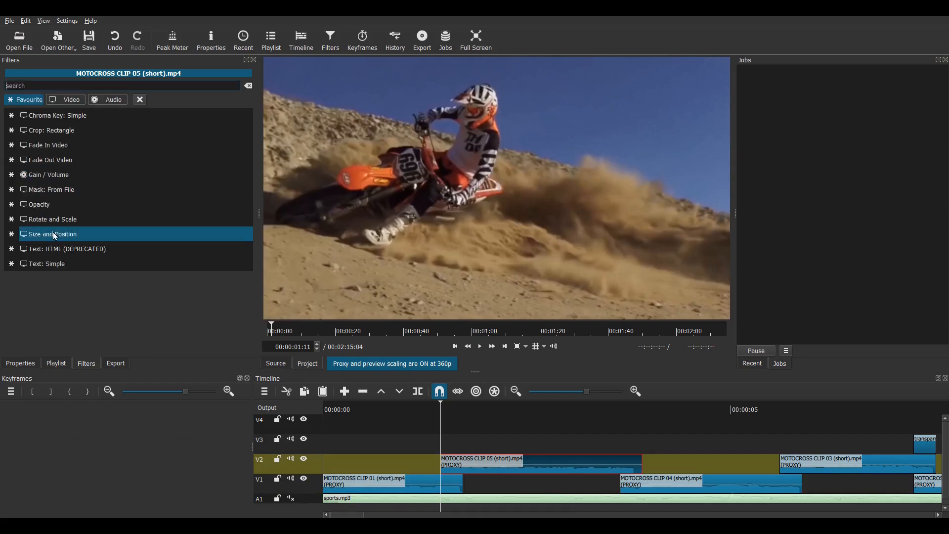
click(54, 236)
click(104, 171)
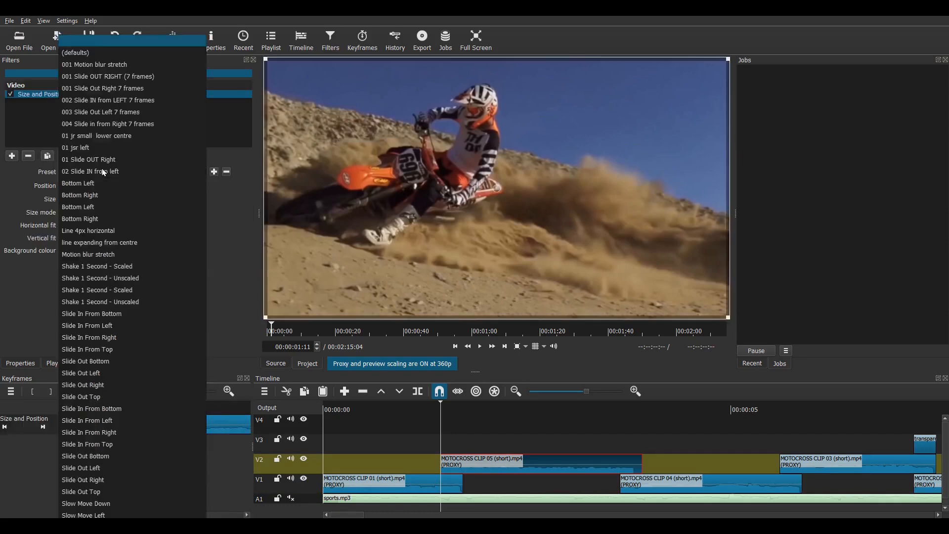
click(128, 331)
key(alt+Right)
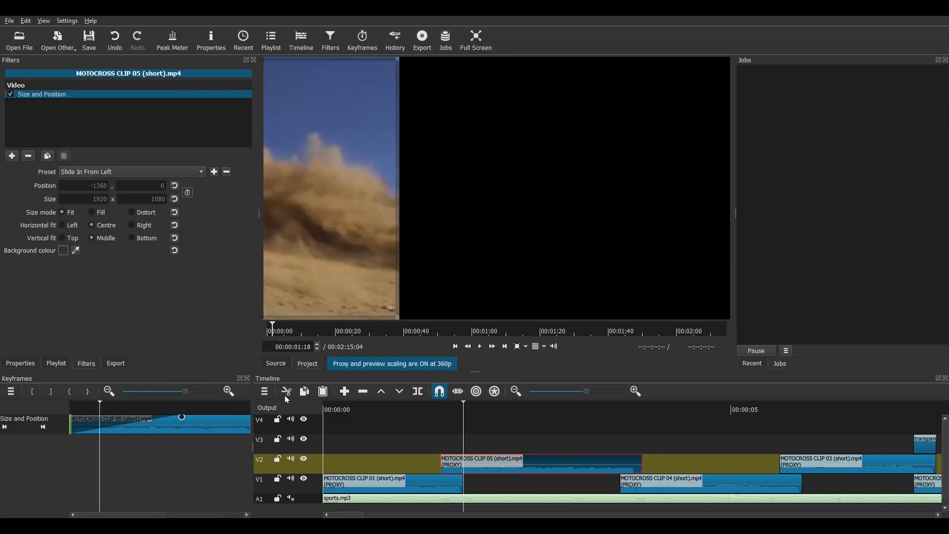
drag(182, 419, 93, 431)
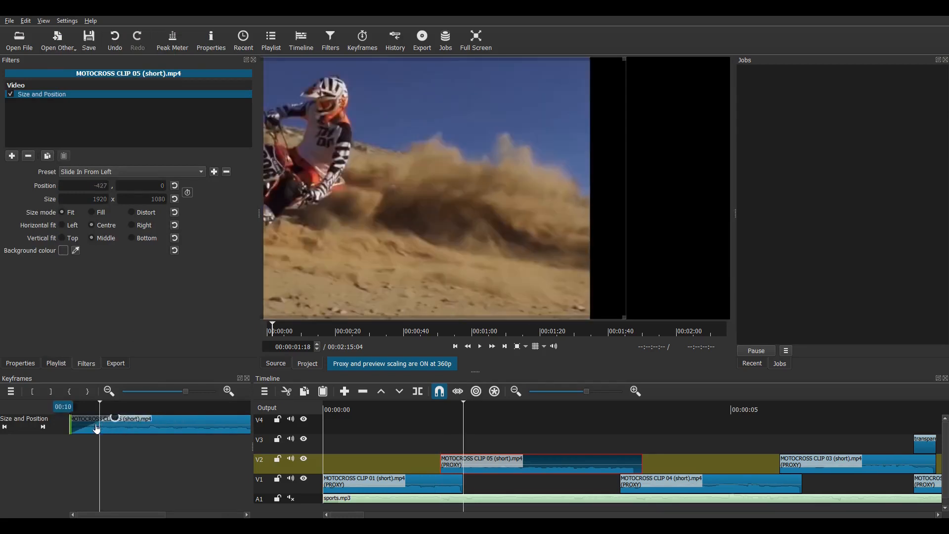
- Save the slide-in settings as a preset named 002 Slide IN from LEFT (7 frames), copying the name from the text notes
mouse_move(583, 525)
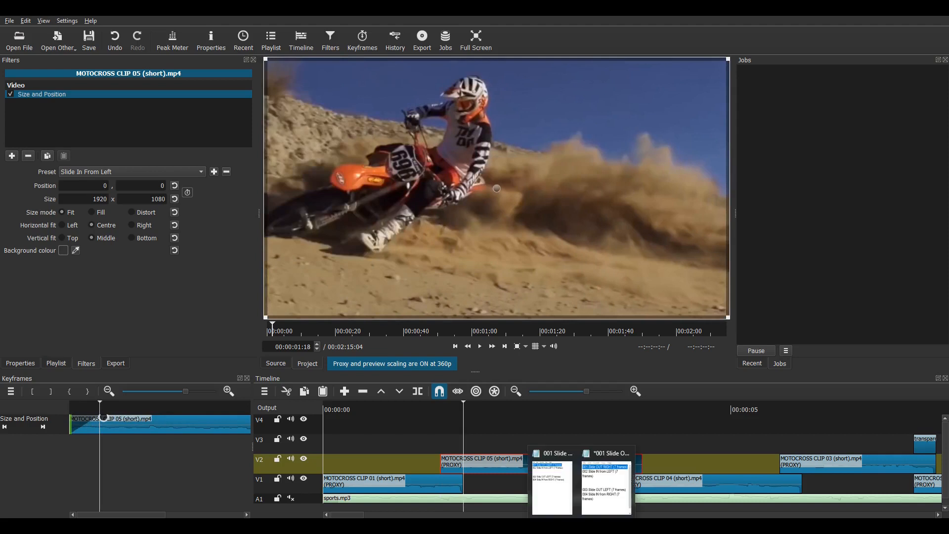
click(612, 501)
click(801, 108)
drag(801, 108, 739, 95)
key(ctrl+c)
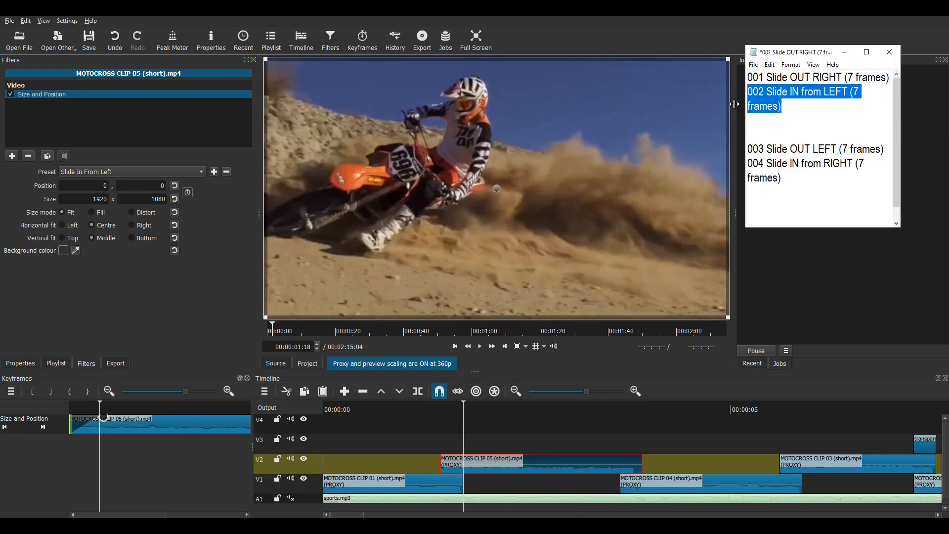
click(214, 172)
key(ctrl+v)
click(112, 222)
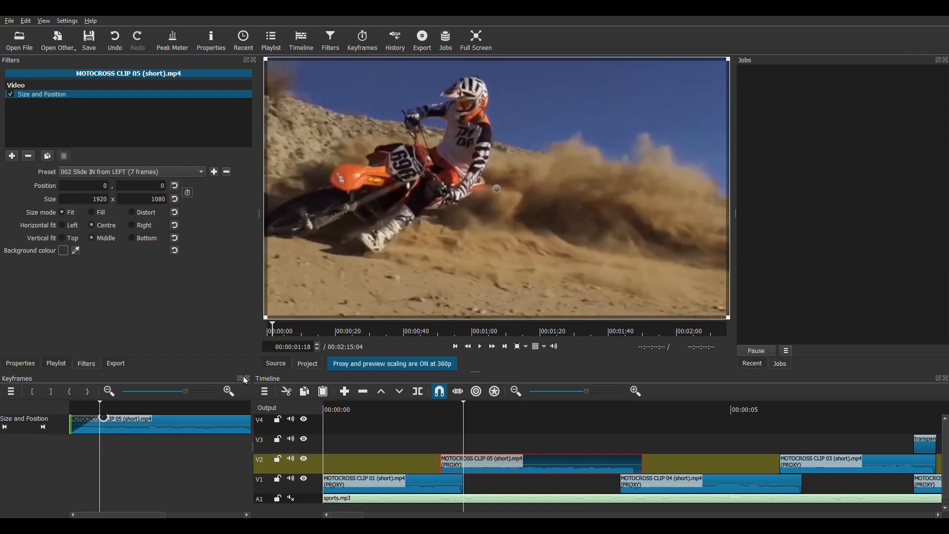
- Add a second Size and Position filter to MOTOCROSS CLIP 05 with the Slide Out Left preset
click(11, 157)
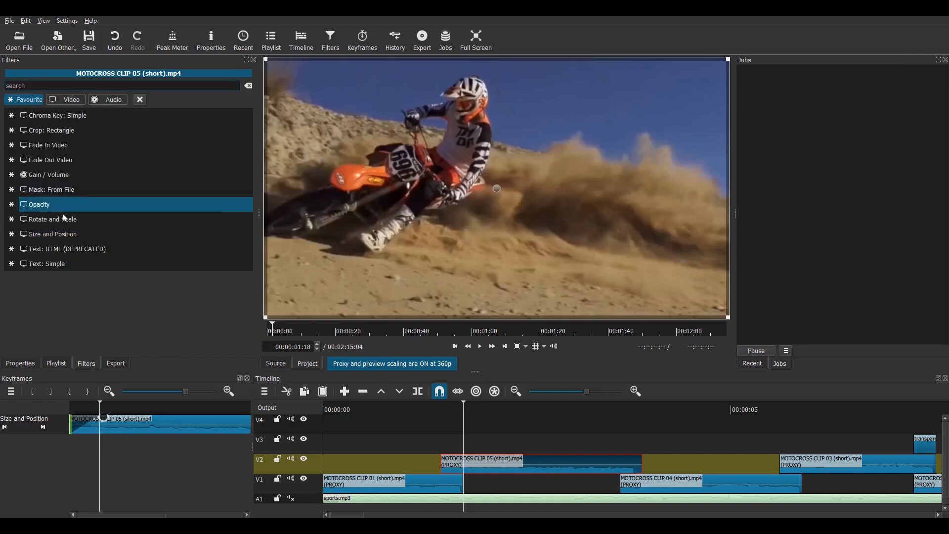
click(71, 236)
click(130, 172)
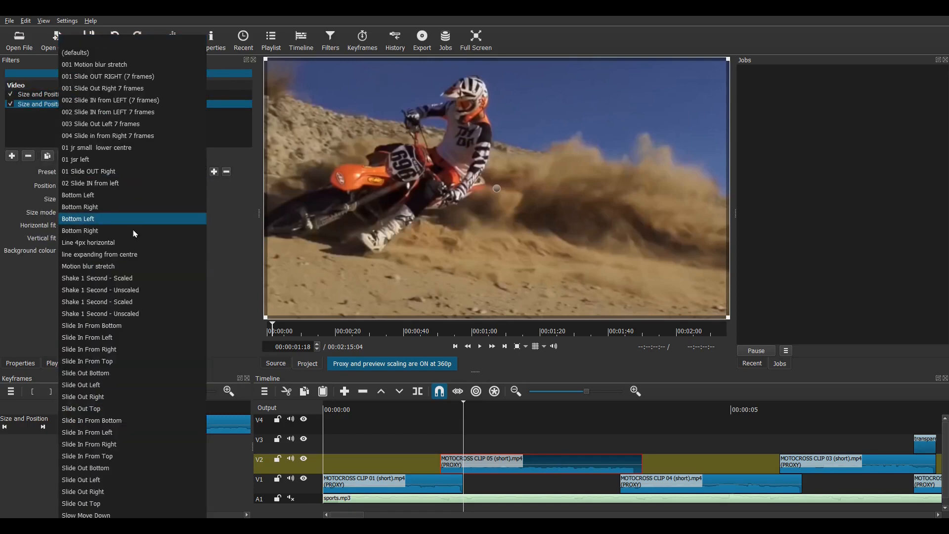
click(119, 387)
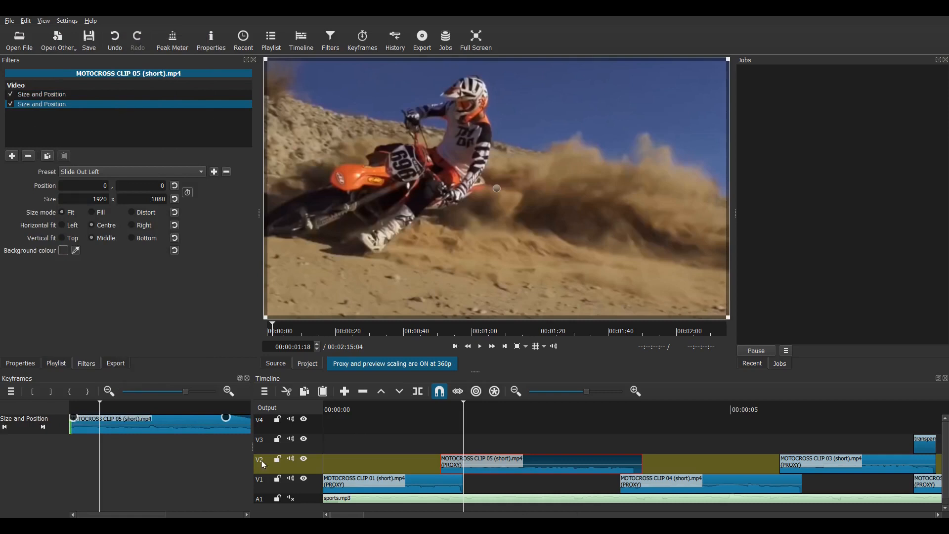
- Shorten the slide-out on MOTOCROSS CLIP 05 so that it starts at 00:00:03:16
drag(132, 515, 176, 515)
key(alt+Right)
drag(140, 418, 221, 422)
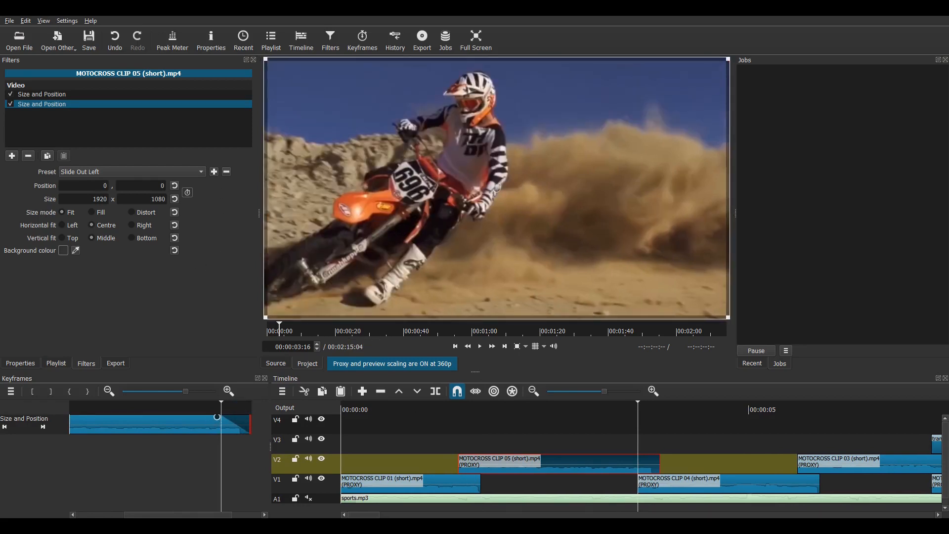
- Save the slide-out settings as a preset named 003 Slide OUT LEFT (7 frames), copying the name from the text notes
mouse_move(583, 526)
click(603, 495)
drag(882, 149, 747, 145)
key(ctrl+c)
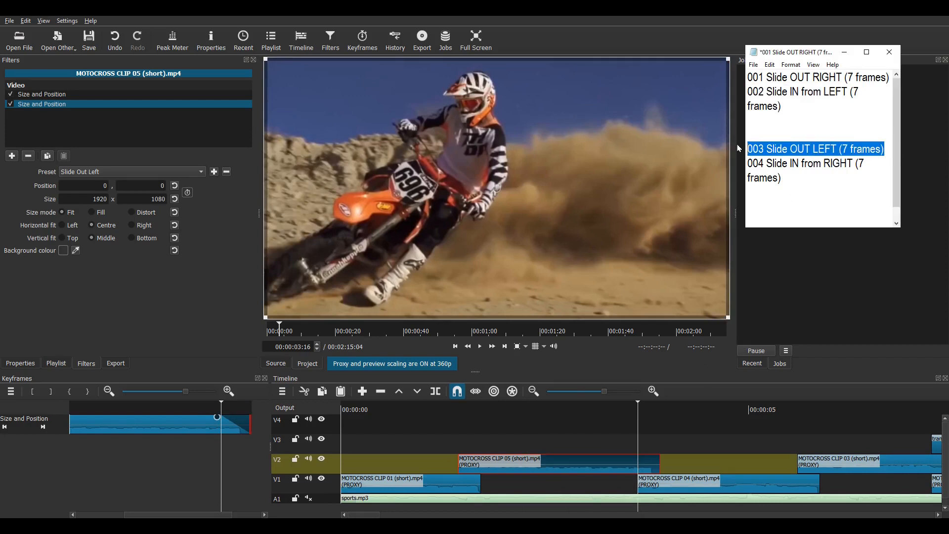
click(216, 172)
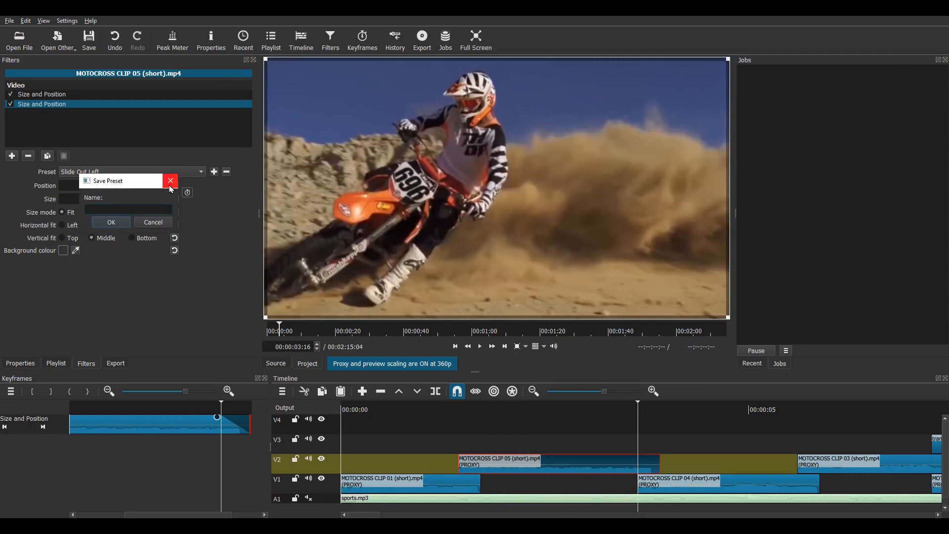
key(ctrl+v)
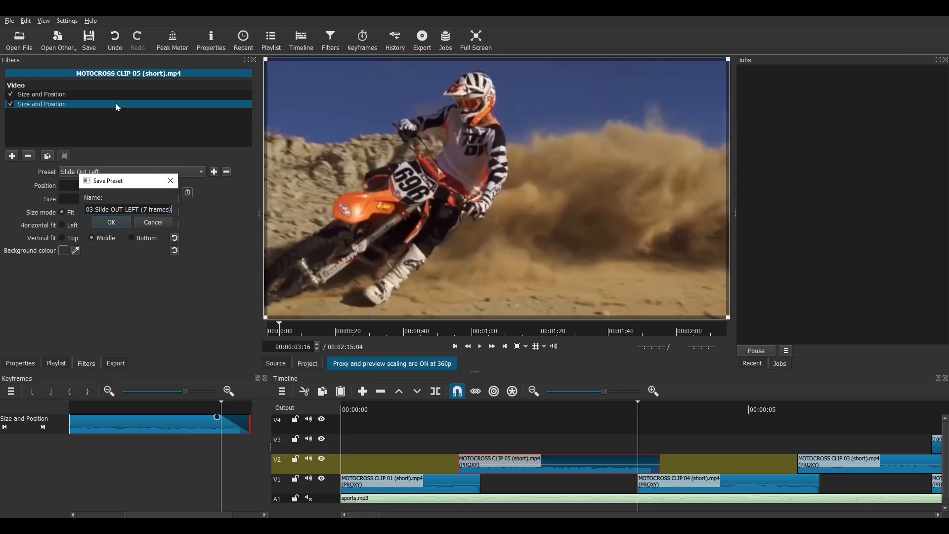
click(118, 228)
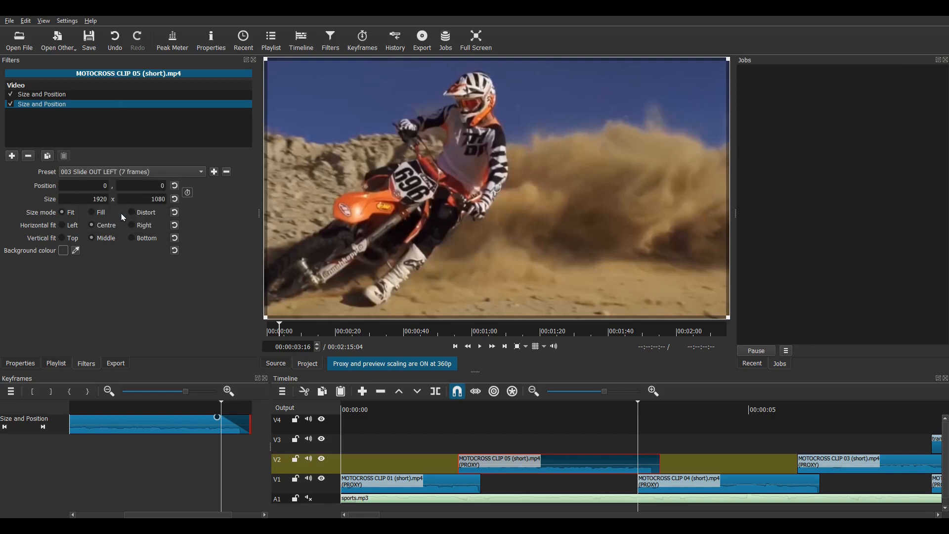
- Add a Size and Position filter with Slide In From Right to MOTOCROSS CLIP 04 and shorten its slide-in to end at 00:00:03:23
click(699, 488)
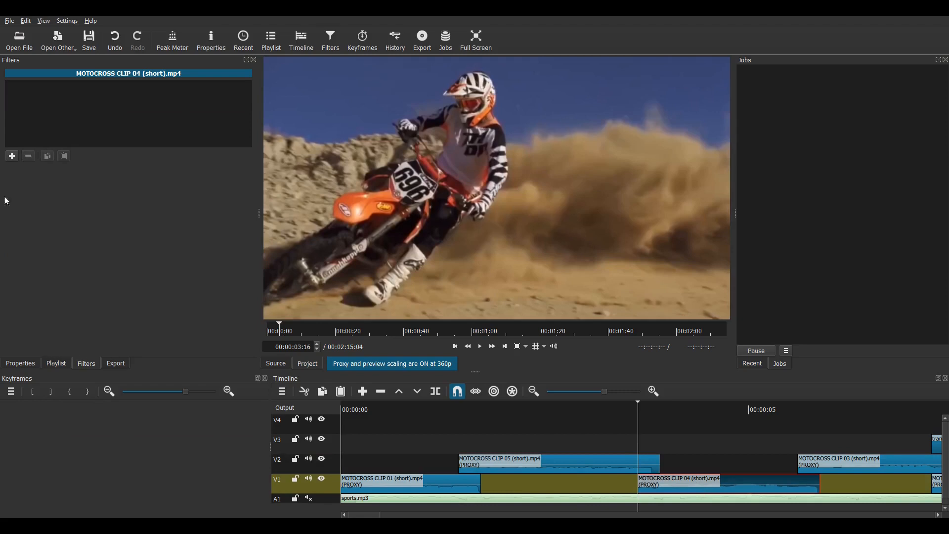
click(12, 156)
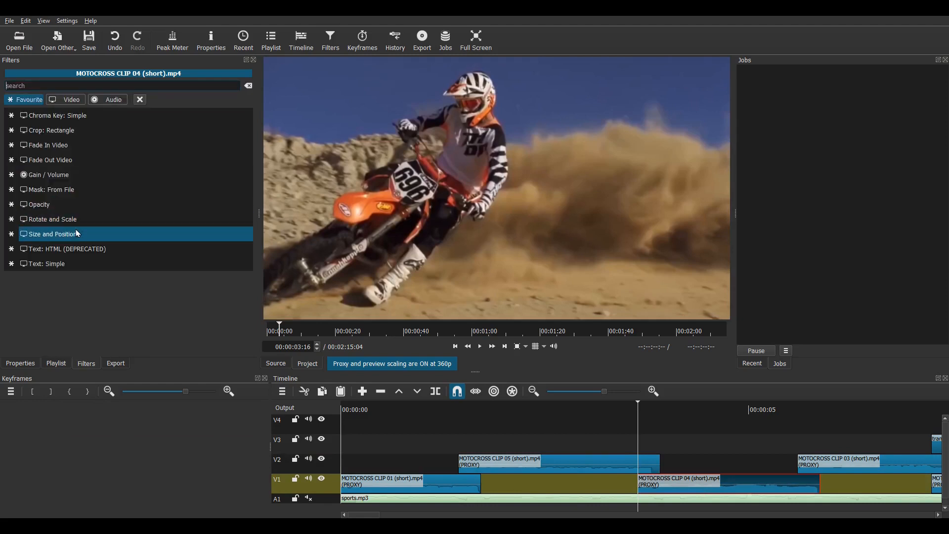
click(77, 233)
click(121, 174)
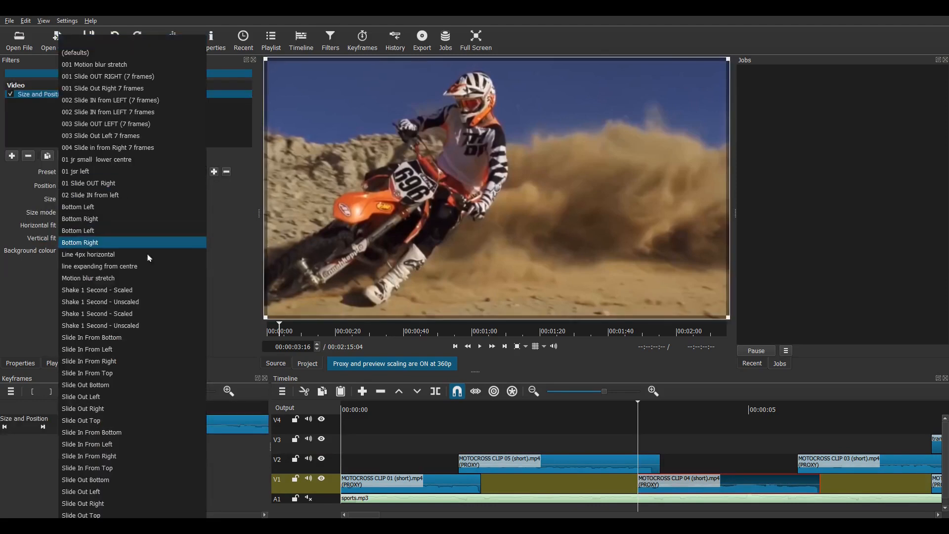
click(131, 362)
key(alt+Right)
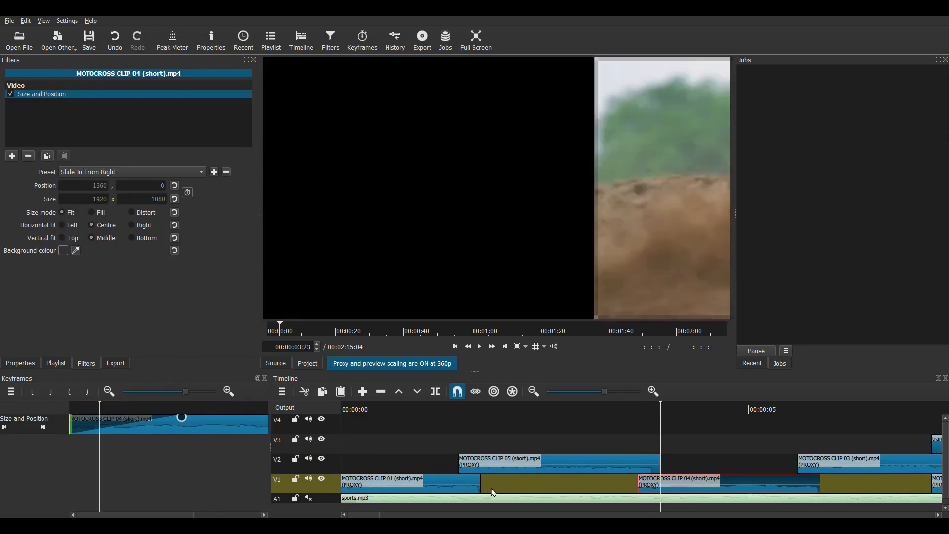
drag(183, 423, 103, 421)
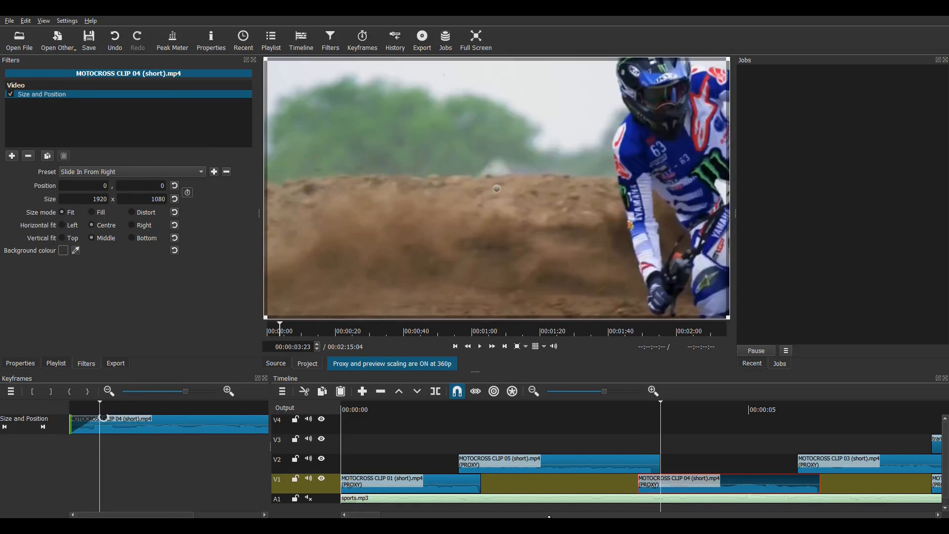
- Save the slide-in settings as a preset named 004 Slide IN from RIGHT (7 frames), copying the name from the text notes
click(602, 508)
drag(801, 182, 747, 168)
key(ctrl+c)
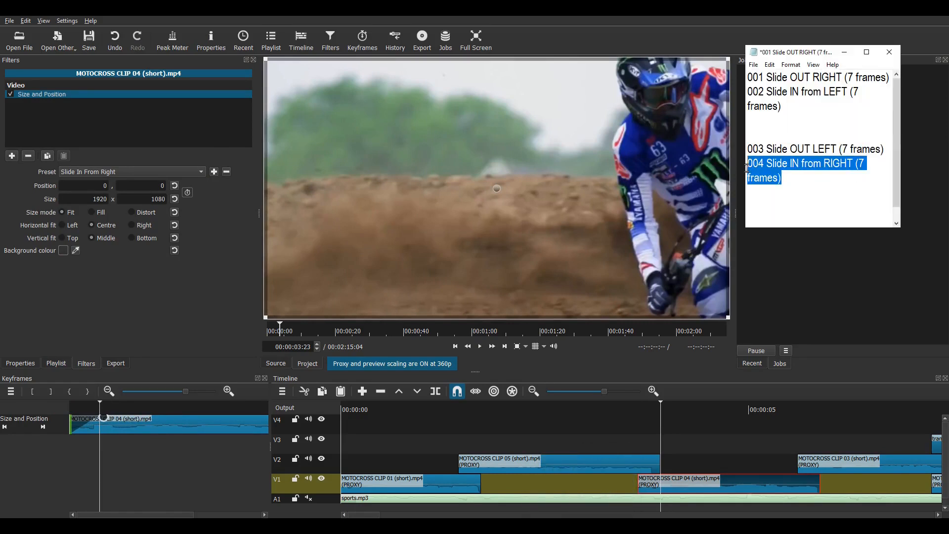
click(213, 172)
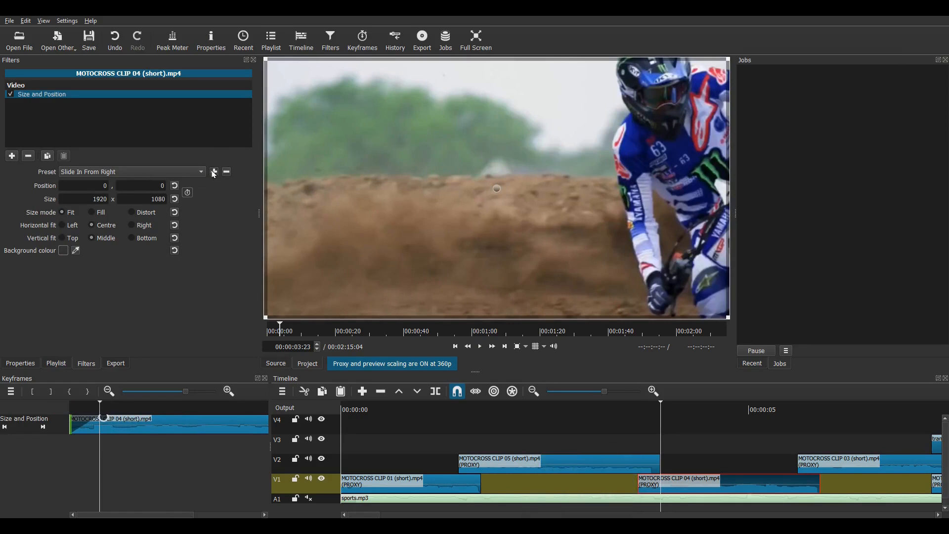
key(ctrl+v)
click(111, 222)
- Preview the slide transitions and add a second Size and Position filter to MOTOCROSS CLIP 04 with the preset 001 Slide OUT RIGHT (7 frames)
click(446, 414)
key(space)
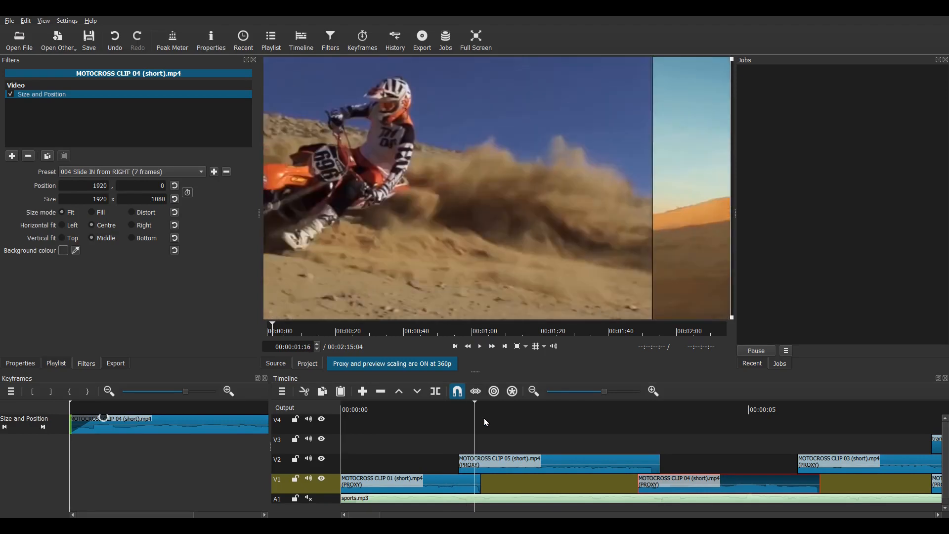
click(637, 415)
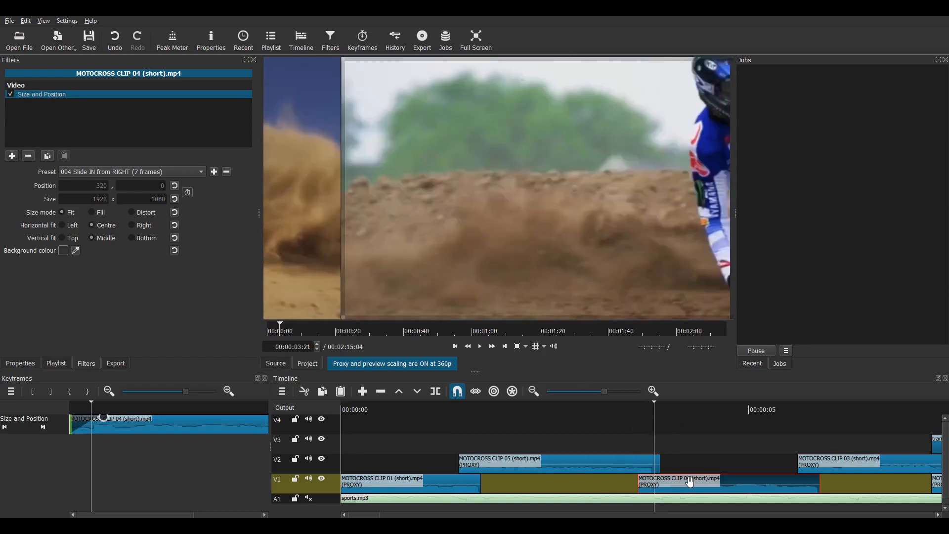
click(12, 157)
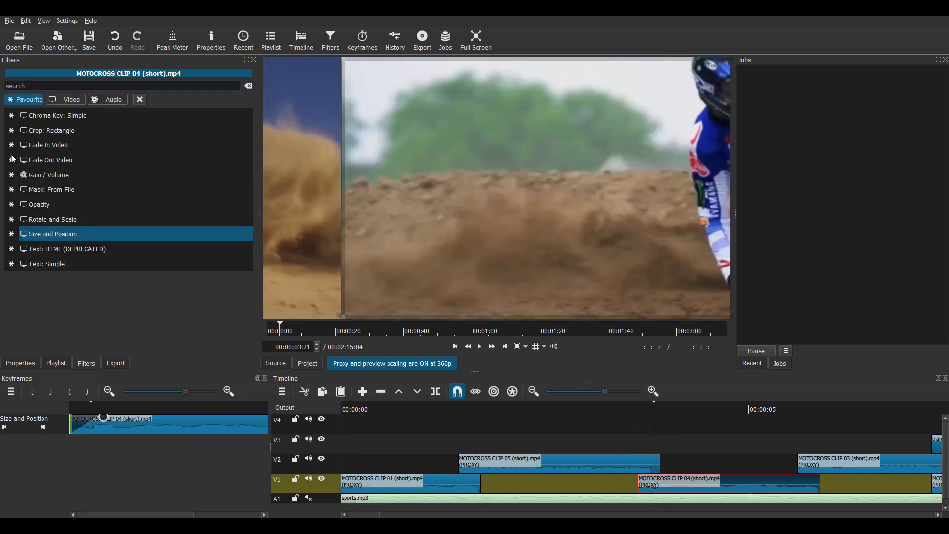
click(71, 234)
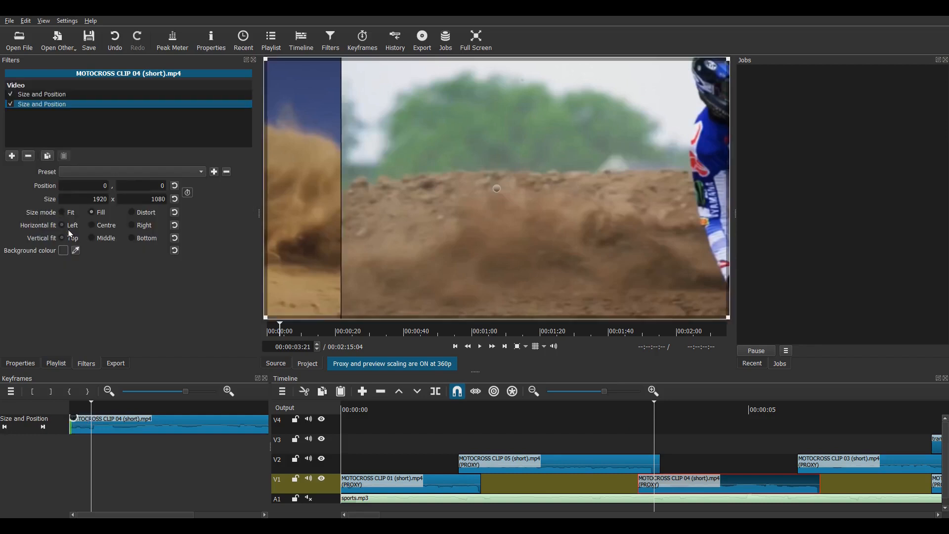
click(137, 177)
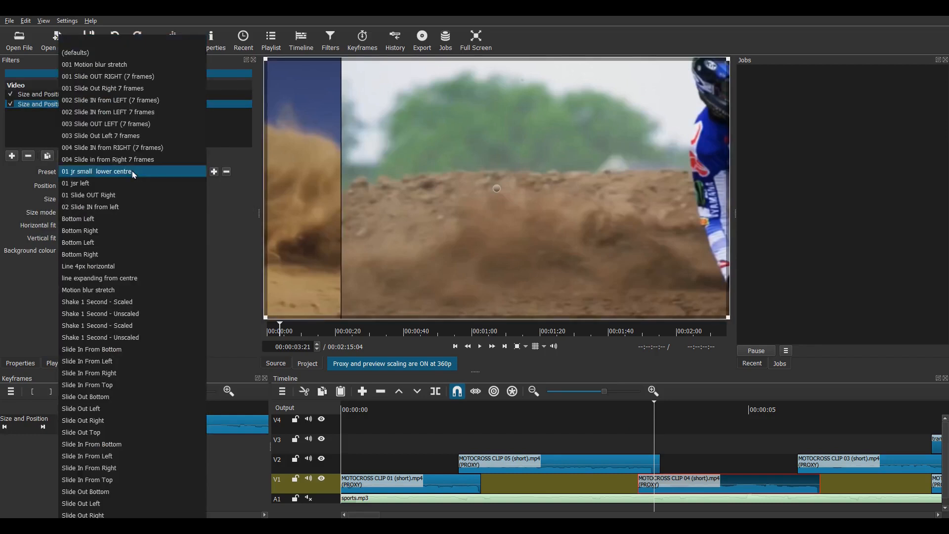
click(146, 78)
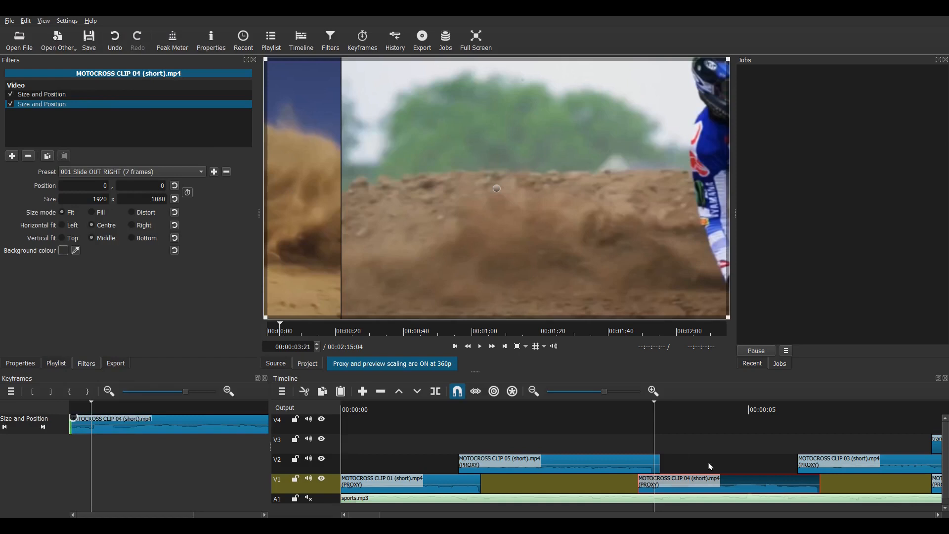
- Copy both Size and Position filters from MOTOCROSS CLIP 05 and paste them onto MOTOCROSS CLIP 03
click(789, 414)
click(849, 468)
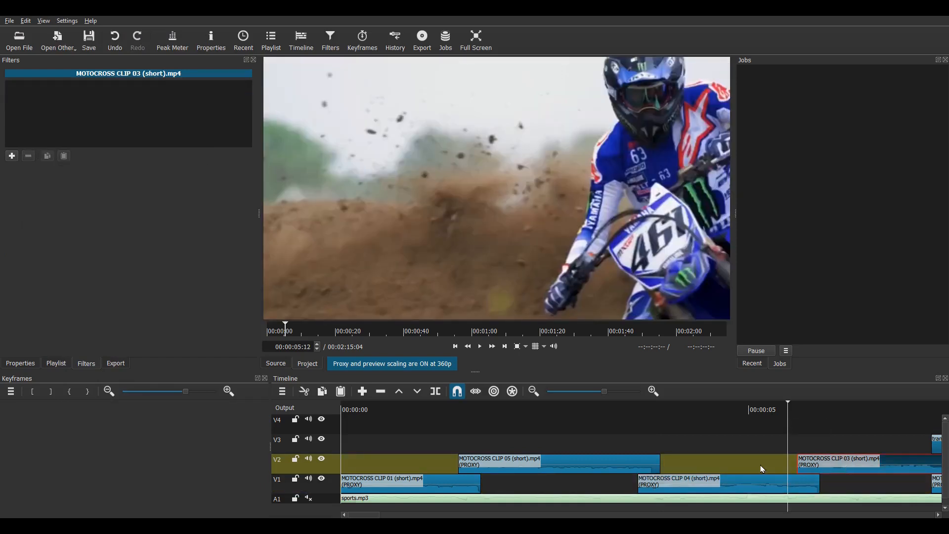
click(615, 461)
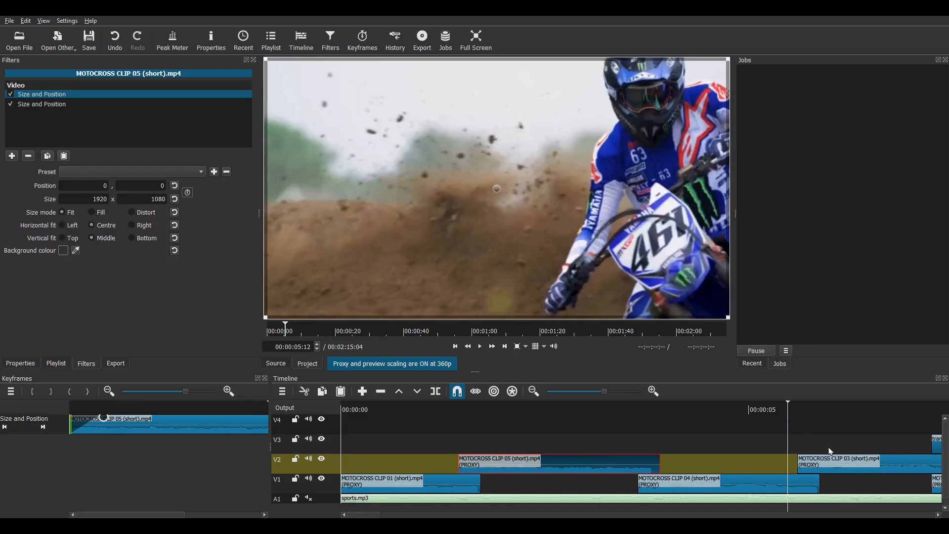
click(830, 469)
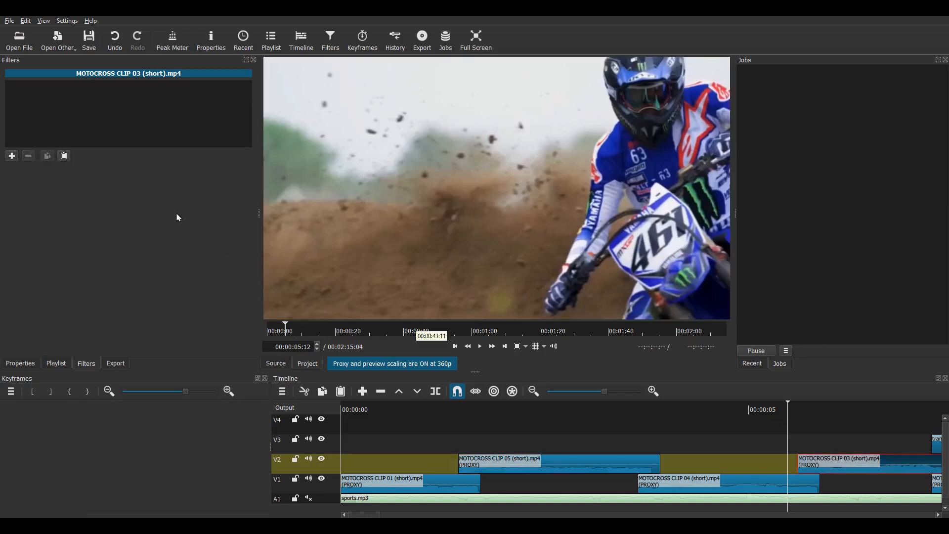
click(65, 157)
- Examine frame by frame the transitions where MOTOCROSS CLIP 03 slides in from CLIP 04 and slides out to CLIP 02
click(777, 413)
key(Right)
key(Right)
key(Right)
key(Right)
key(Right)
key(Right)
key(Right)
key(Right)
key(Right)
key(Right)
key(Right)
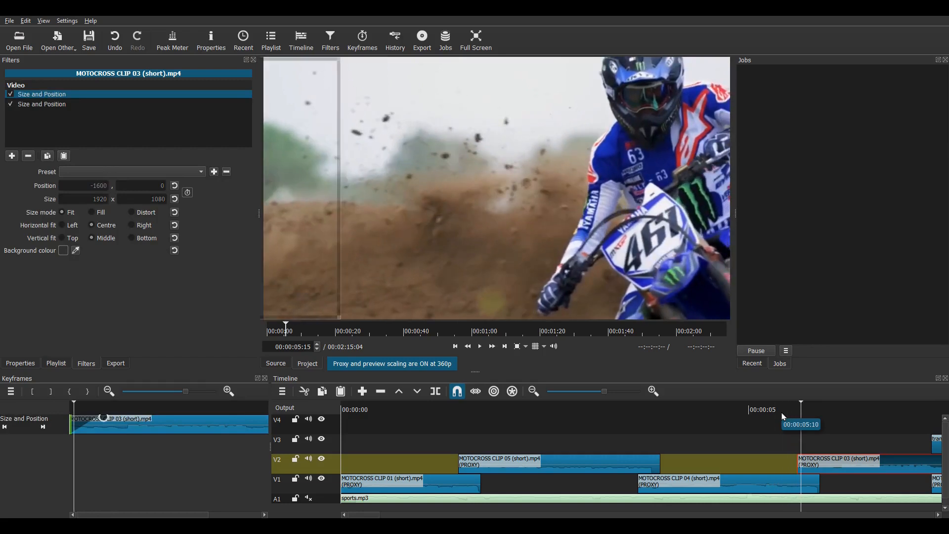
key(Right)
key(Right)
key(Right)
key(Right)
key(Right)
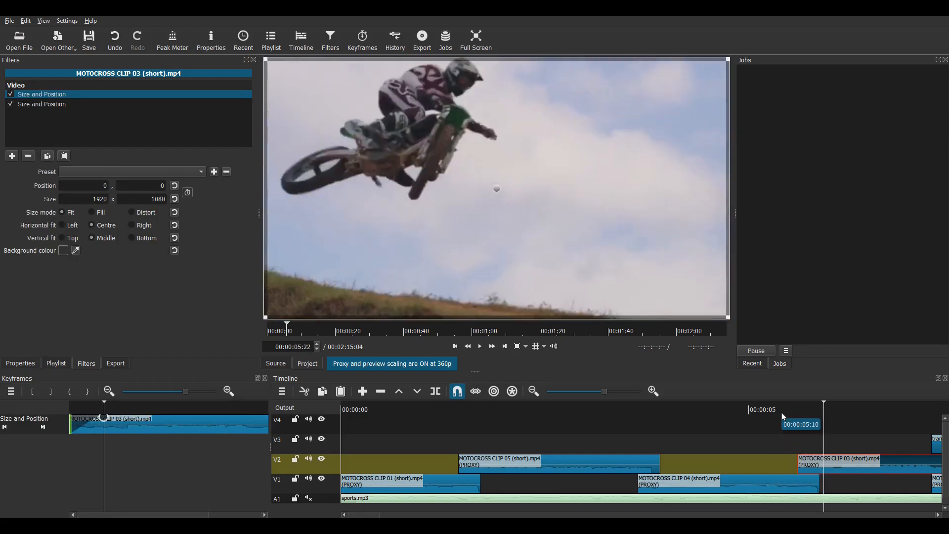
drag(359, 515, 370, 516)
click(741, 410)
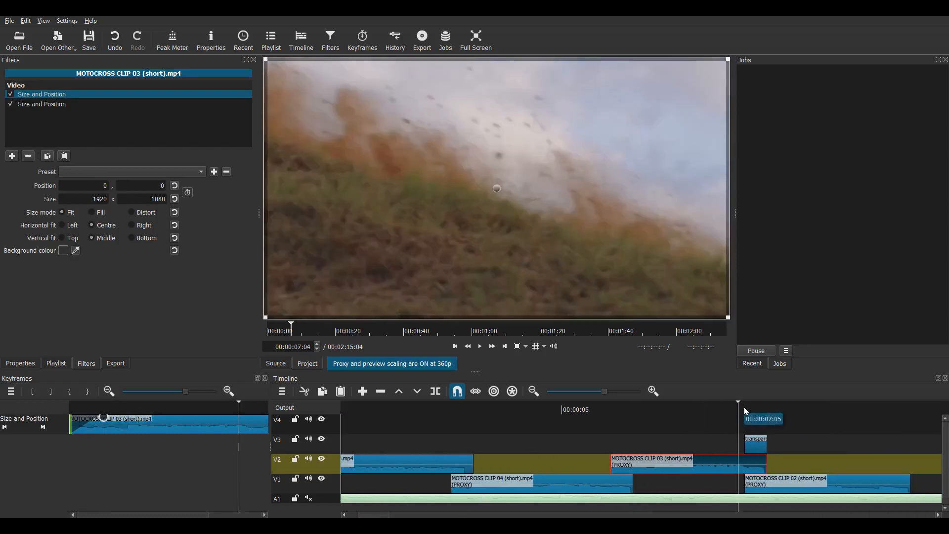
key(Right)
key(Right)
key(Right)
key(Right)
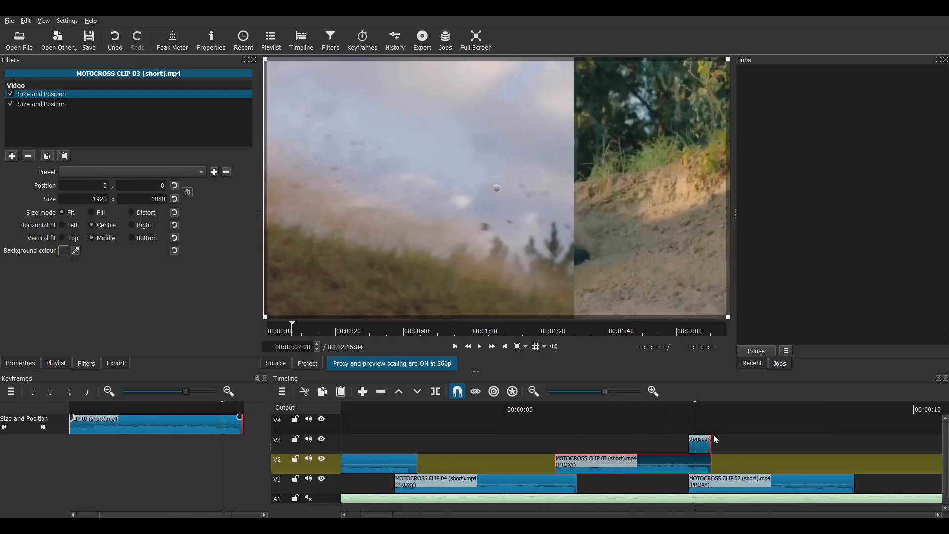
- Add a Size and Position filter with the preset 004 Slide IN from RIGHT (7 frames) to MOTOCROSS CLIP 02 and check its slide-in frame by frame
click(721, 488)
click(13, 157)
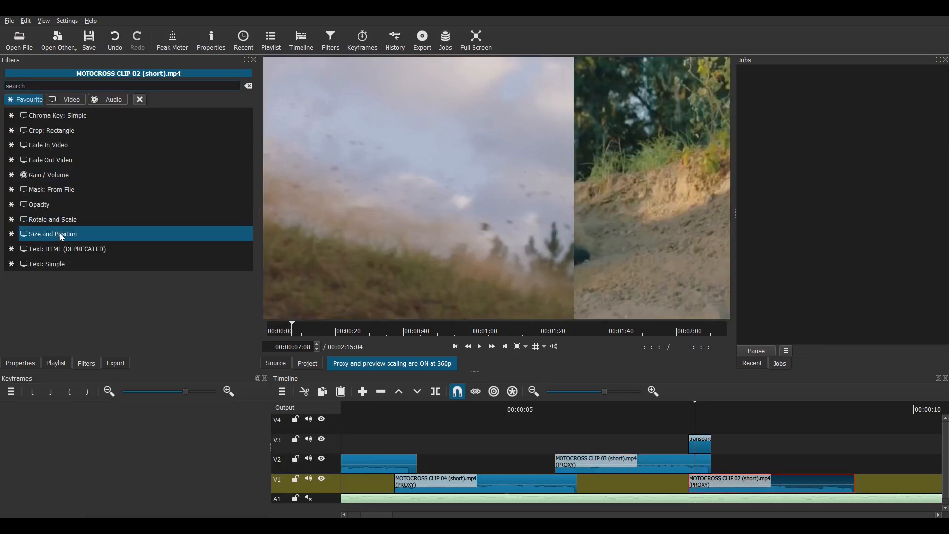
click(98, 234)
click(139, 176)
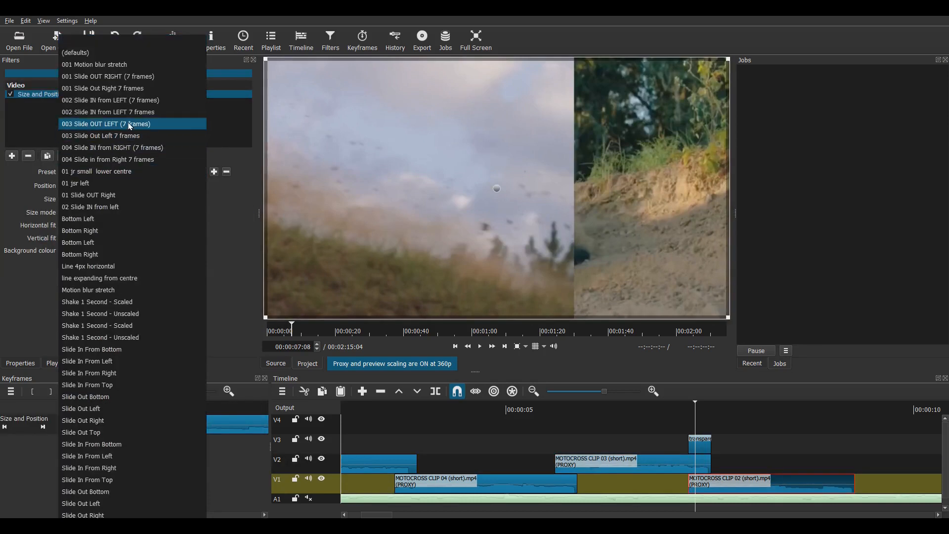
click(139, 148)
click(694, 418)
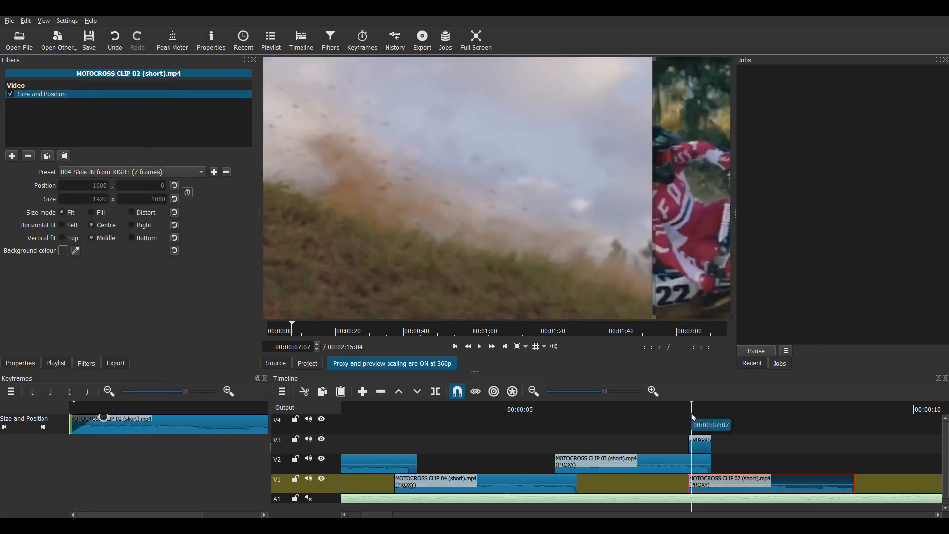
key(Right)
key(Right)
key(Right)
key(Right)
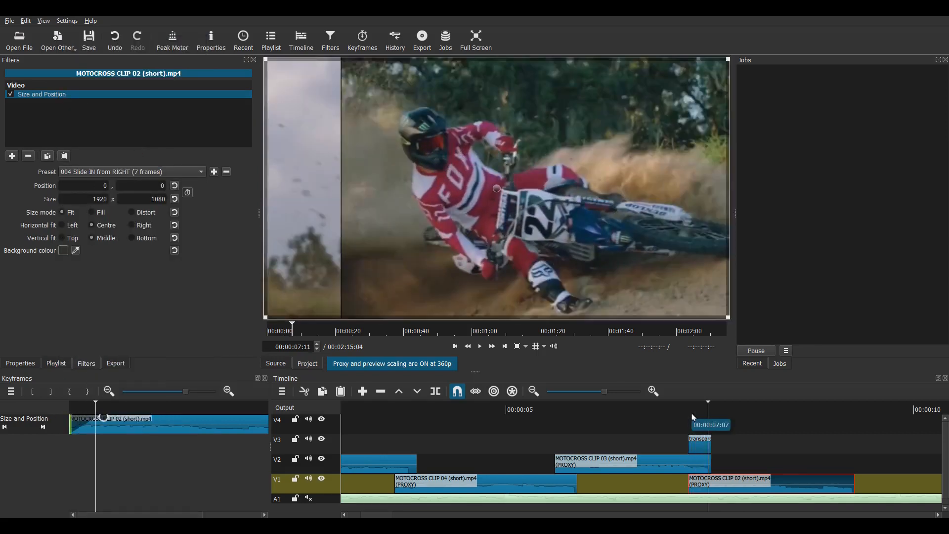
key(Right)
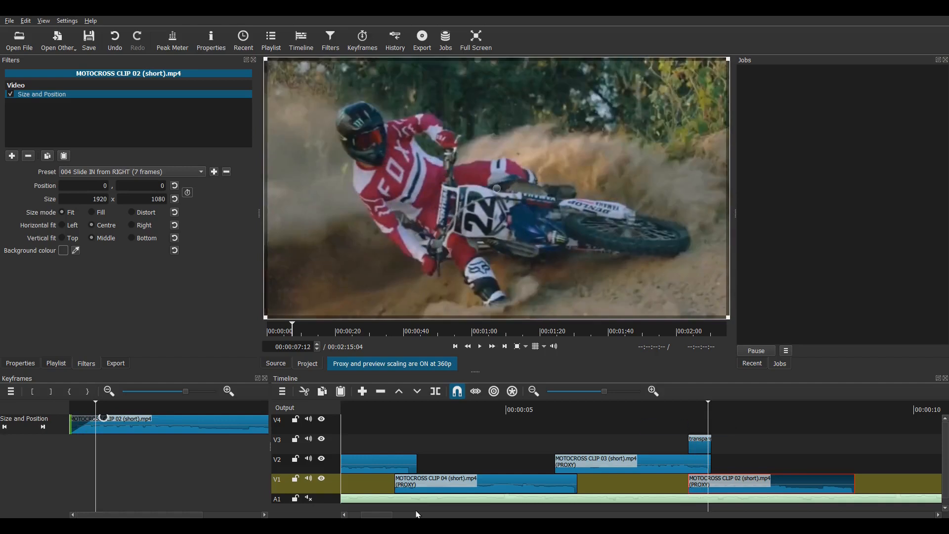
- Trim the end of sports.mp3 to 00:00:09:10, just past the end of MOTOCROSS CLIP 02
drag(375, 516, 393, 515)
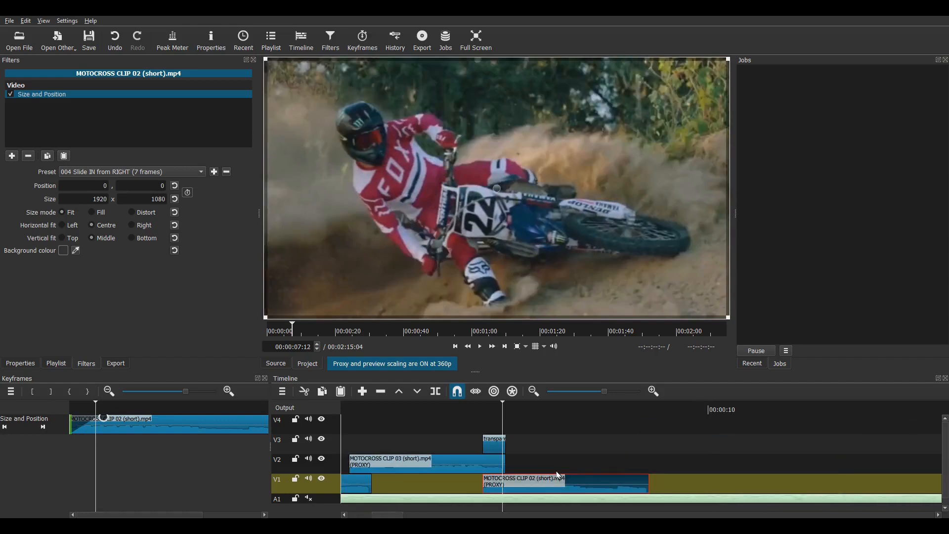
click(659, 414)
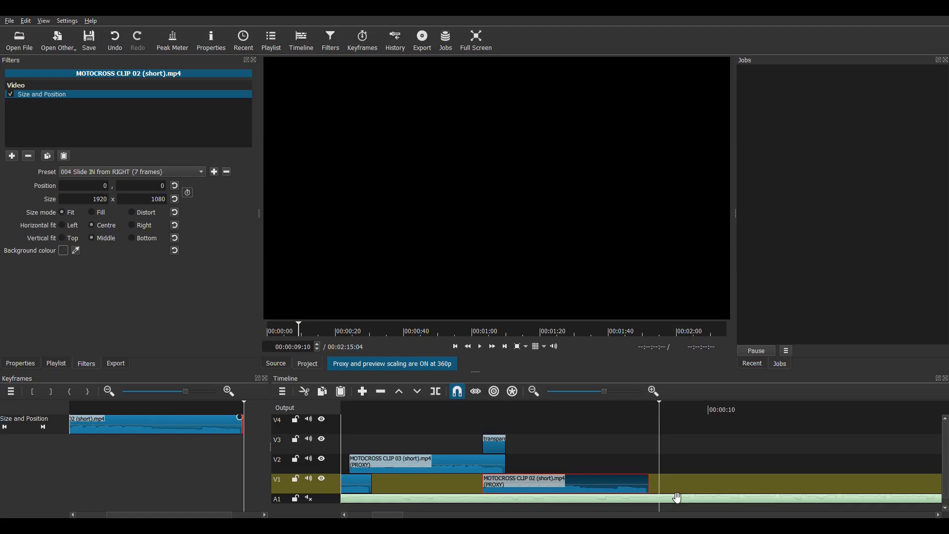
click(681, 500)
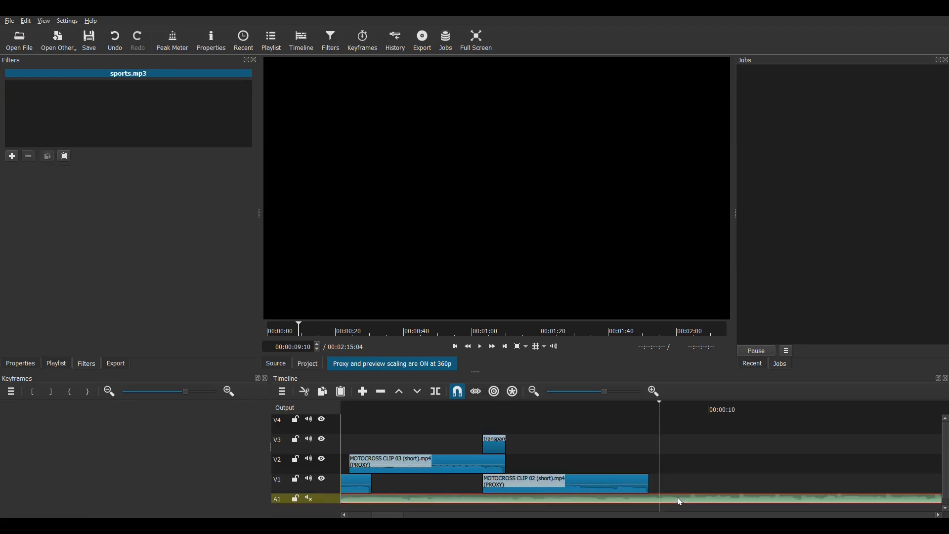
key(o)
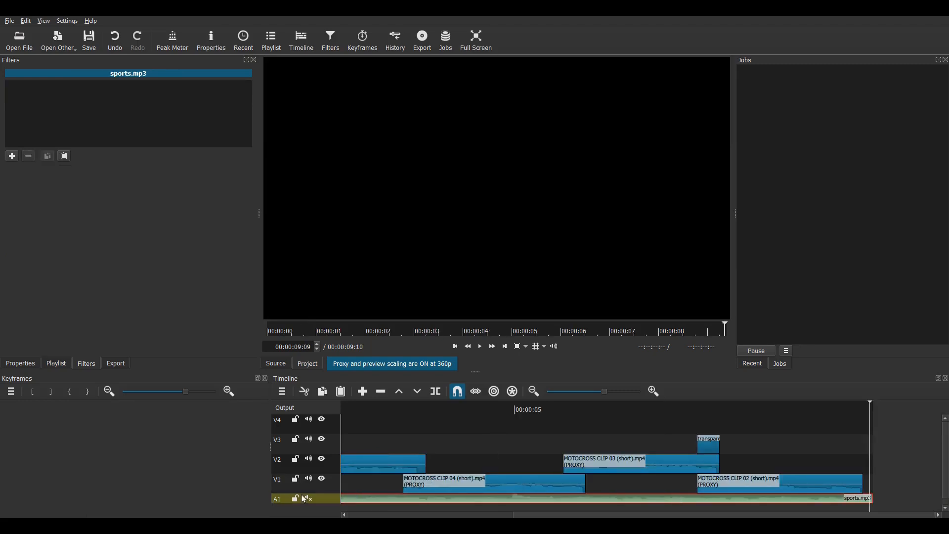
- Mute video tracks V1 and V2 and export the timeline as All timeline.mp4
click(309, 479)
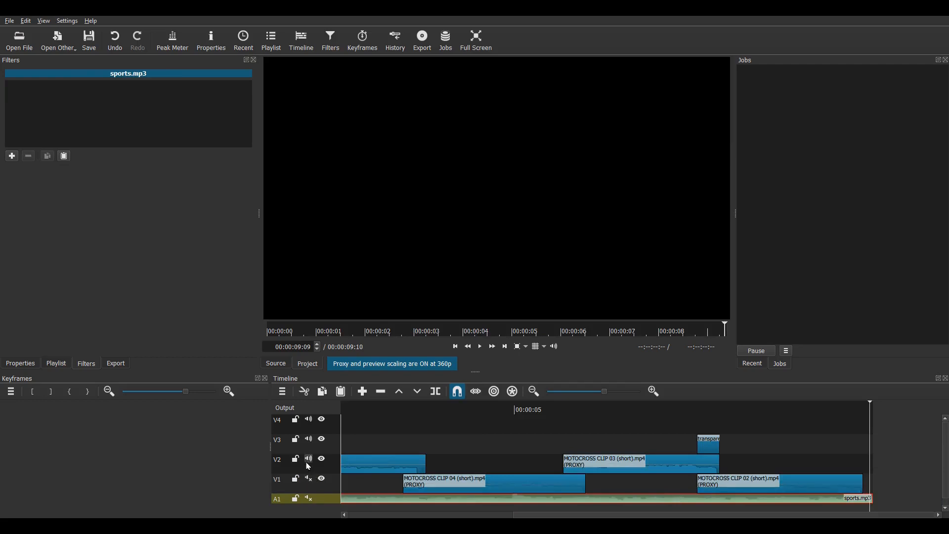
click(311, 462)
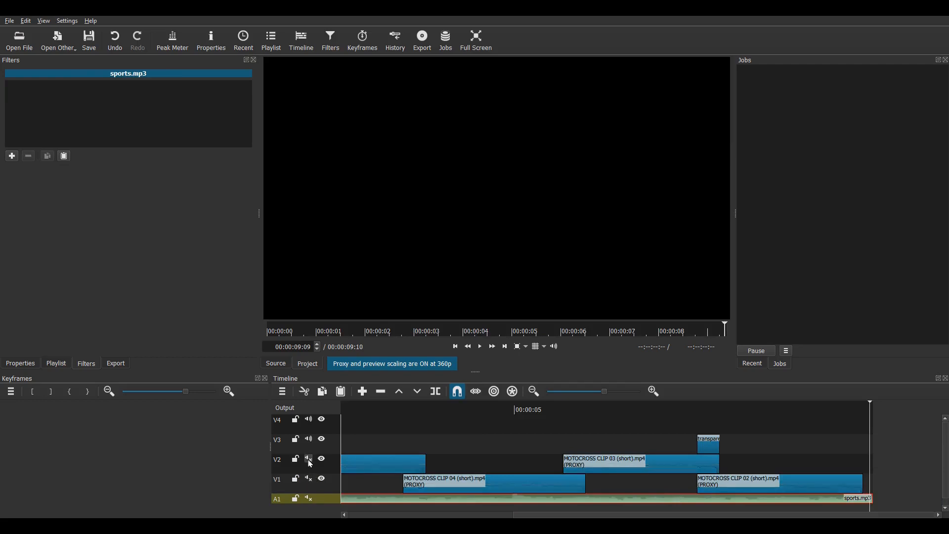
click(116, 364)
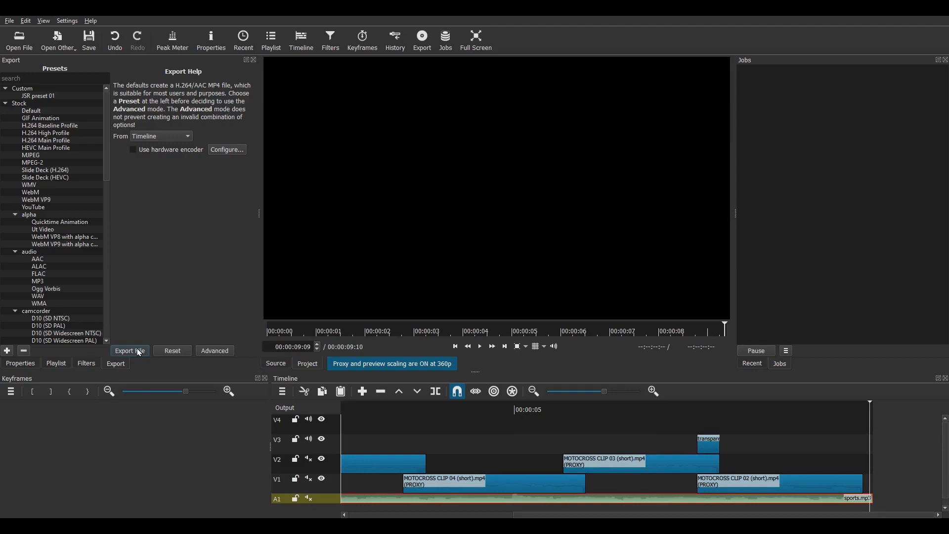
click(131, 351)
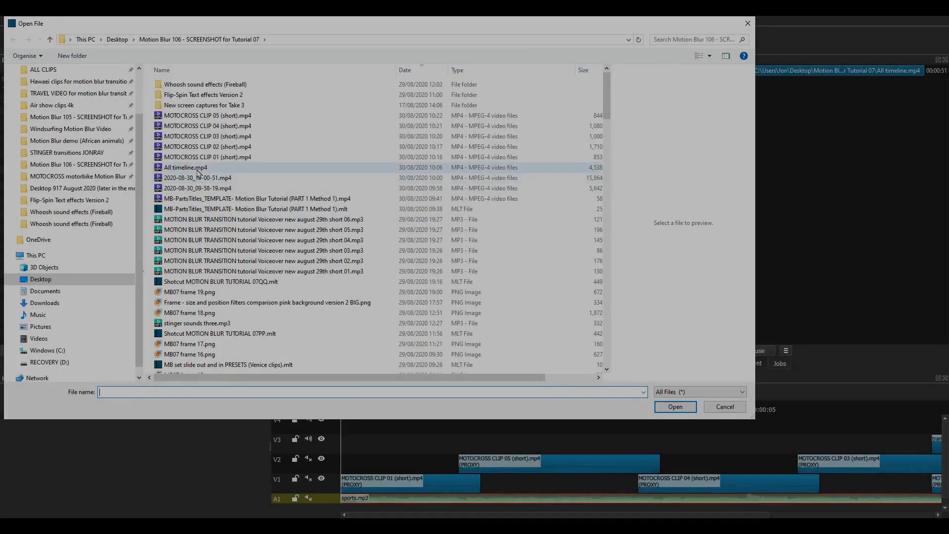
- Open All timeline.mp4 and place it at the start of track V3
click(199, 169)
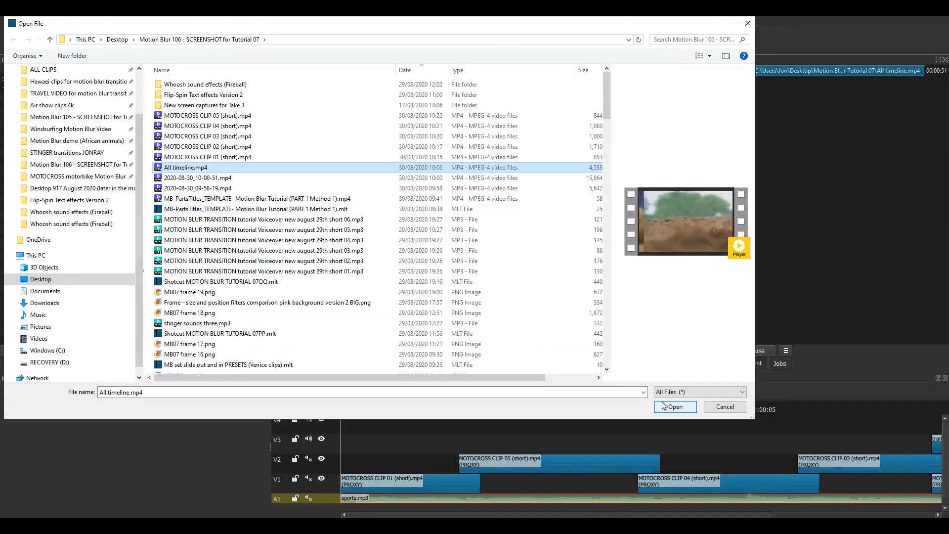
click(668, 407)
drag(362, 247, 414, 460)
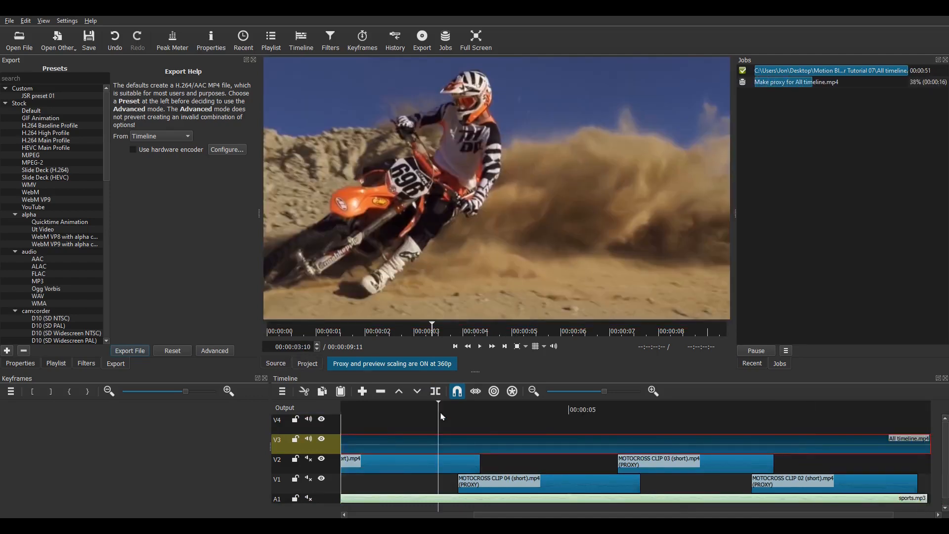
- Split All timeline.mp4 on V3 at the start and end of the CLIP 01/CLIP 05 and CLIP 05/CLIP 04 overlaps
click(448, 516)
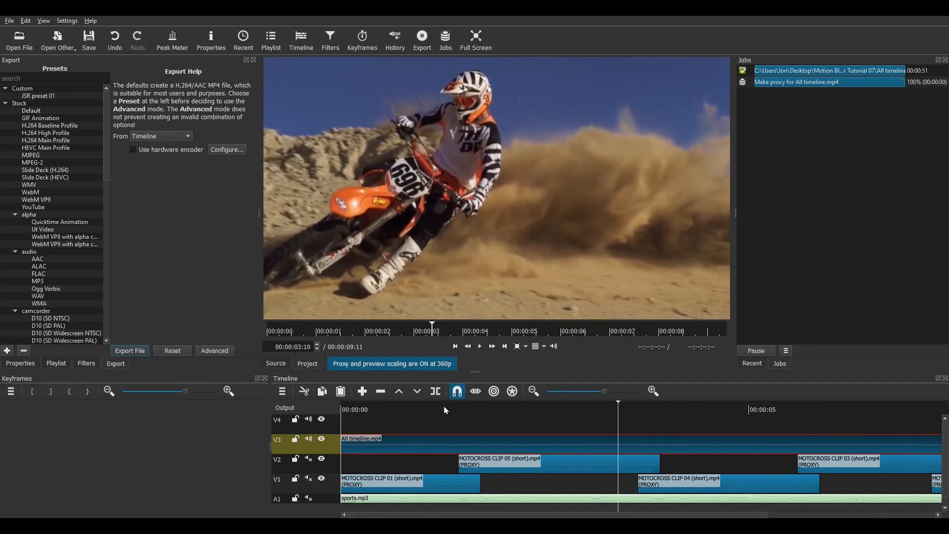
click(444, 416)
drag(444, 417, 459, 446)
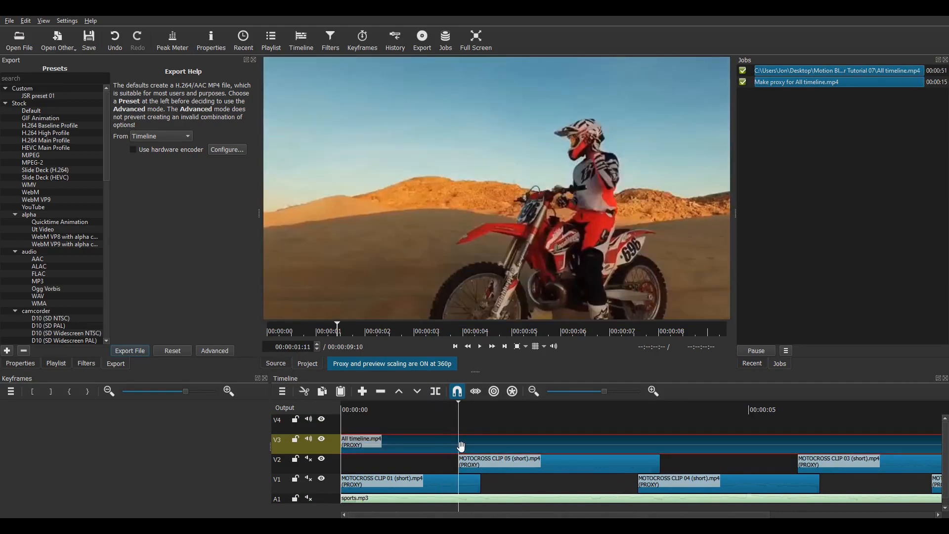
key(s)
key(space)
key(s)
key(Down)
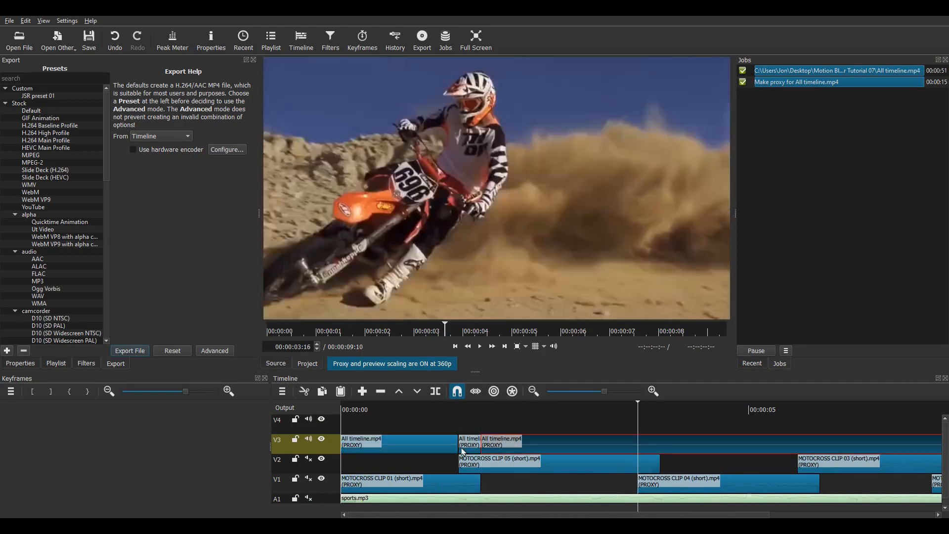
key(s)
key(space)
key(s)
key(Down)
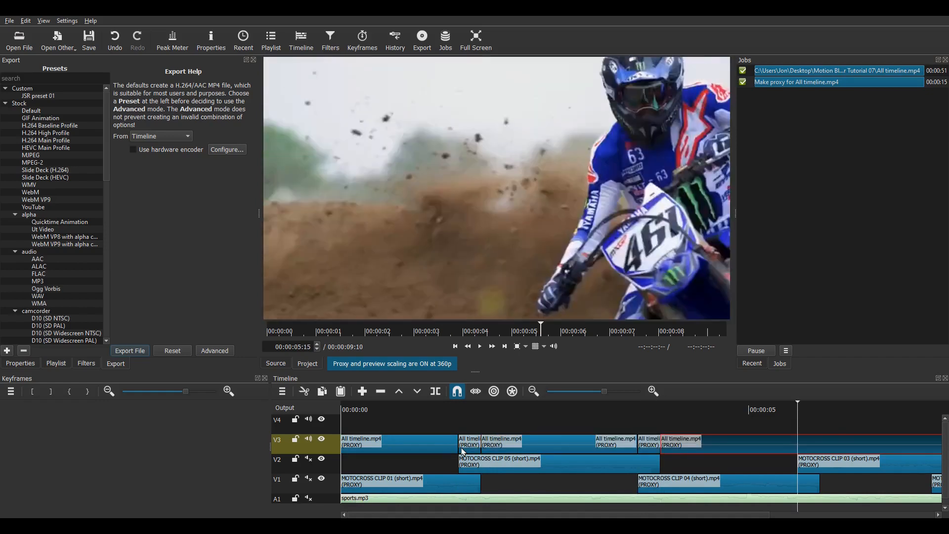
- Split All timeline.mp4 on V3 at the start and end of the CLIP 04/CLIP 03 and CLIP 03/CLIP 02 overlaps
key(s)
key(Down)
key(s)
key(Down)
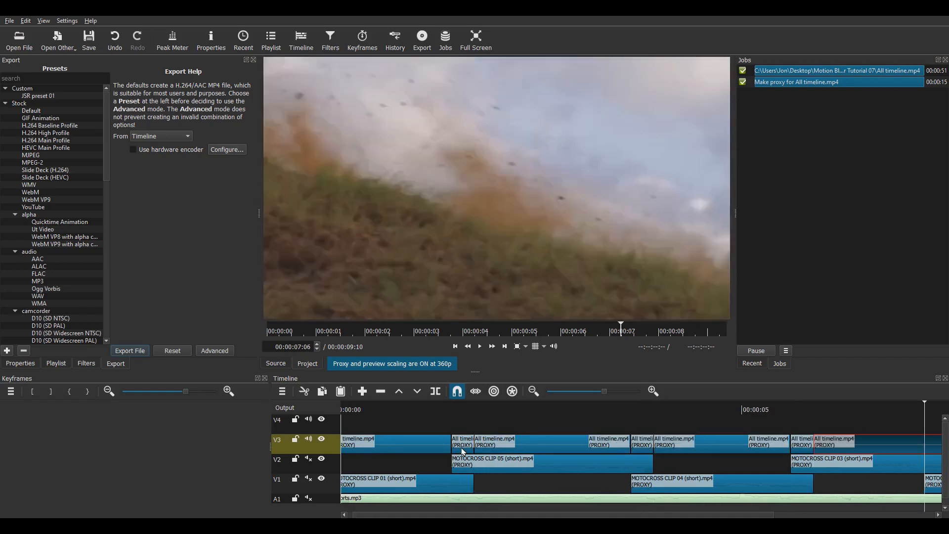
key(s)
key(alt+Right)
key(s)
key(alt+Right)
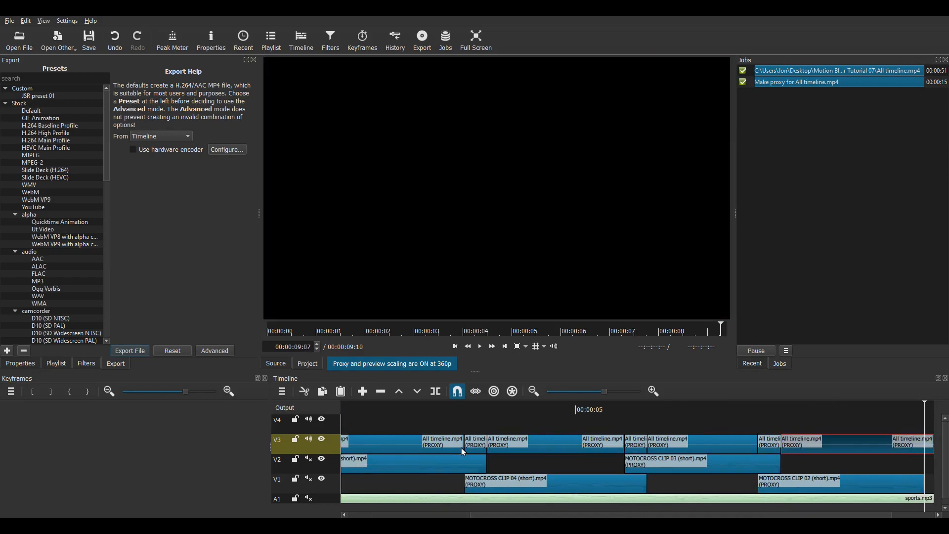
- Delete all All timeline.mp4 segments on V3 outside the clip overlaps, leaving gaps so only the four transition segments stay
key(Delete)
click(701, 443)
key(Delete)
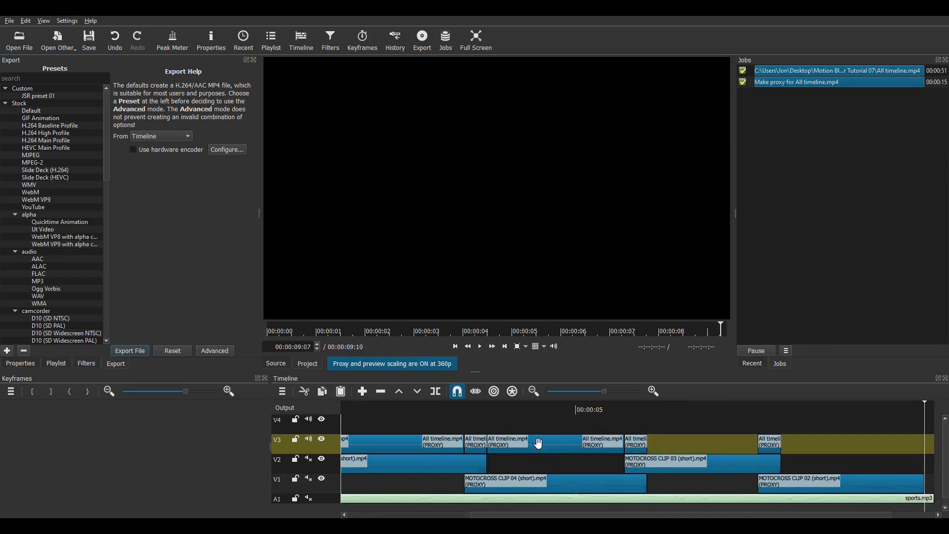
click(535, 442)
key(Delete)
click(421, 445)
key(Delete)
drag(491, 514, 367, 515)
click(395, 450)
key(Delete)
- Step through the first transition frame by frame and trim the end of its V3 segment back to 00:00:01:17
click(451, 411)
key(Right)
key(Right)
key(Right)
key(Right)
key(Right)
key(Right)
key(Right)
key(Right)
key(Right)
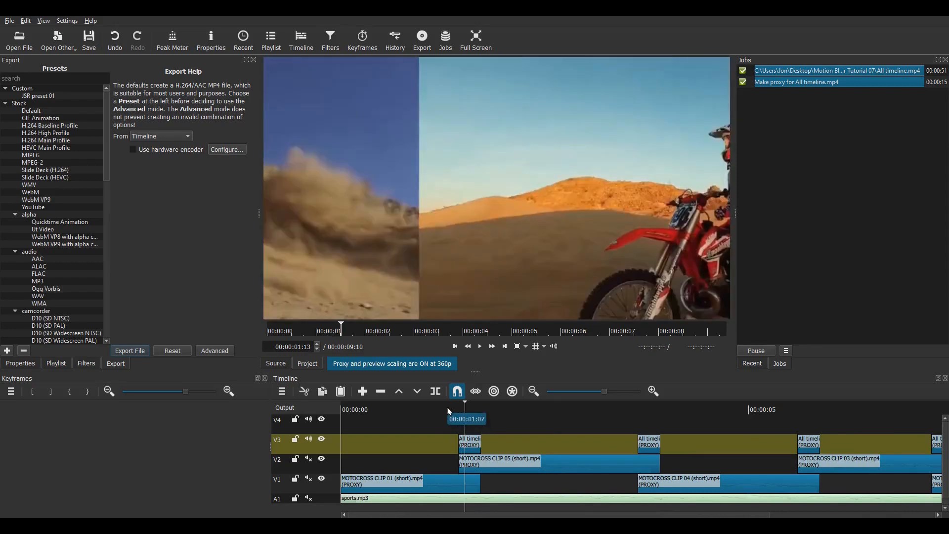
key(Left)
key(Left)
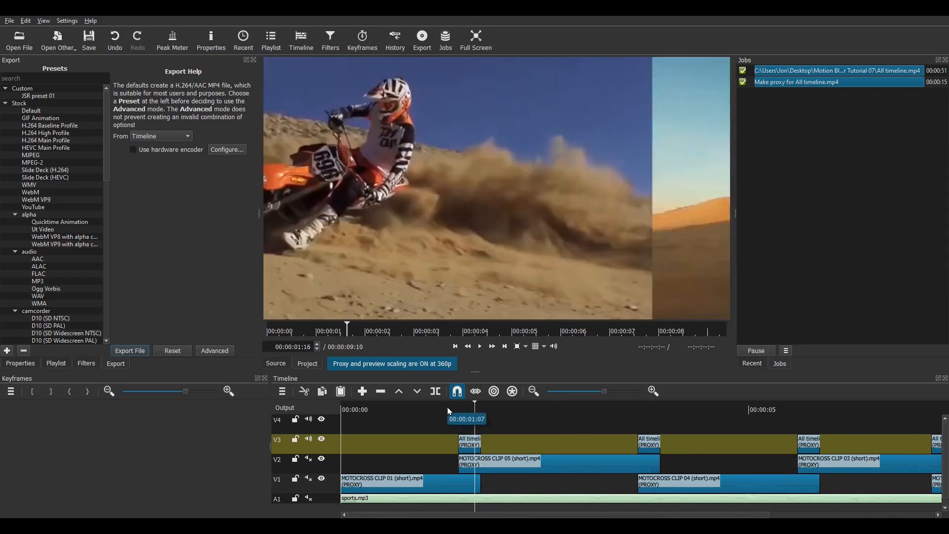
key(Right)
click(475, 447)
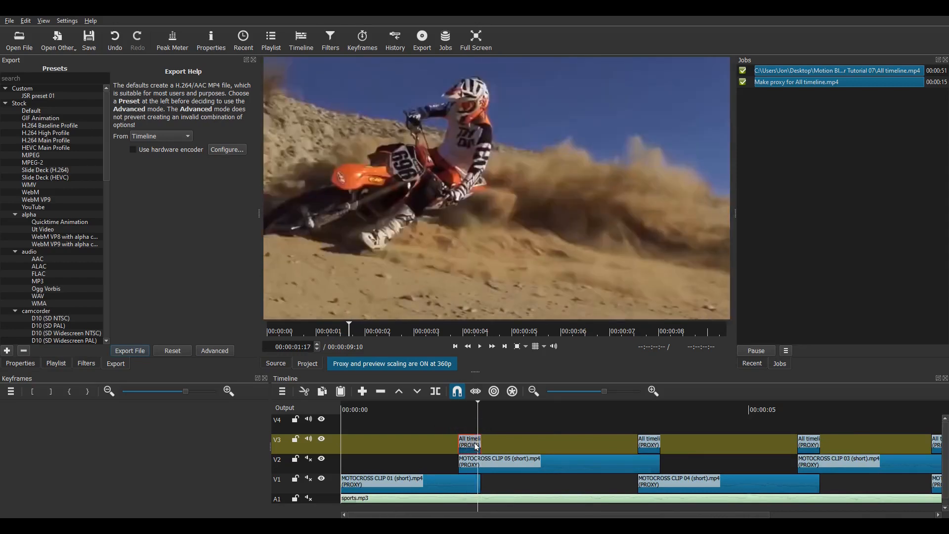
- Trim one frame off the end of the V3 segment above the CLIP 05/CLIP 04 overlap
click(603, 409)
key(alt+Right)
key(Right)
key(Right)
key(Right)
key(Right)
key(Right)
key(Right)
click(655, 451)
- Trim one frame off the ends of the V3 segments above the CLIP 04/CLIP 03 and CLIP 03/CLIP 02 overlaps
key(space)
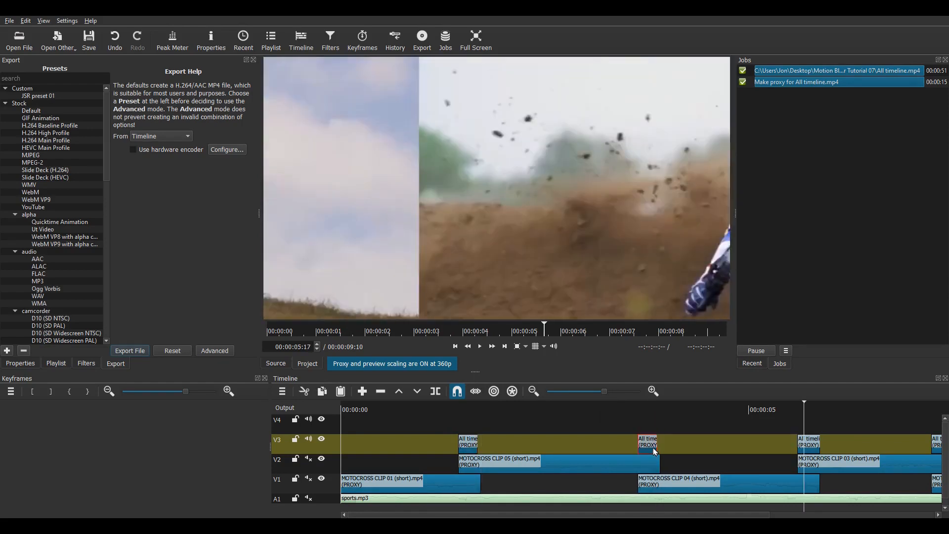
click(814, 446)
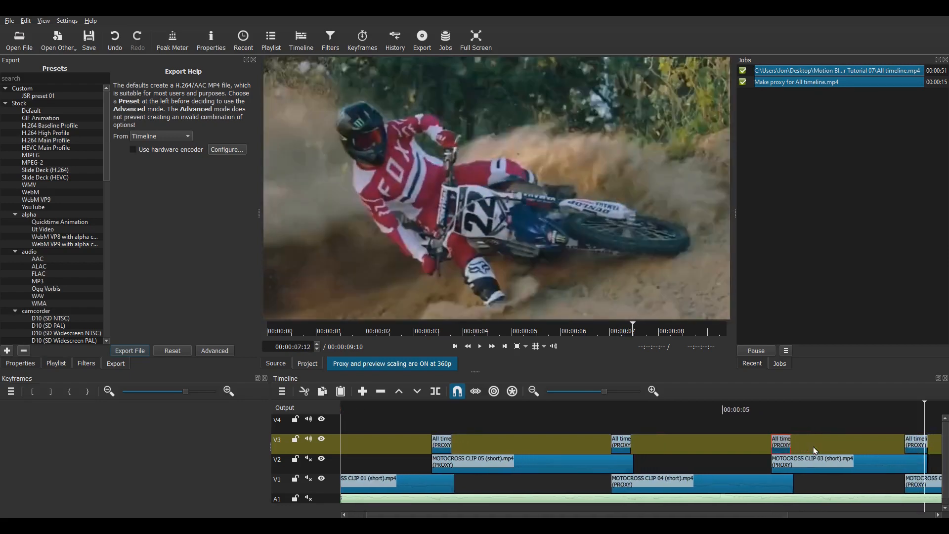
click(921, 444)
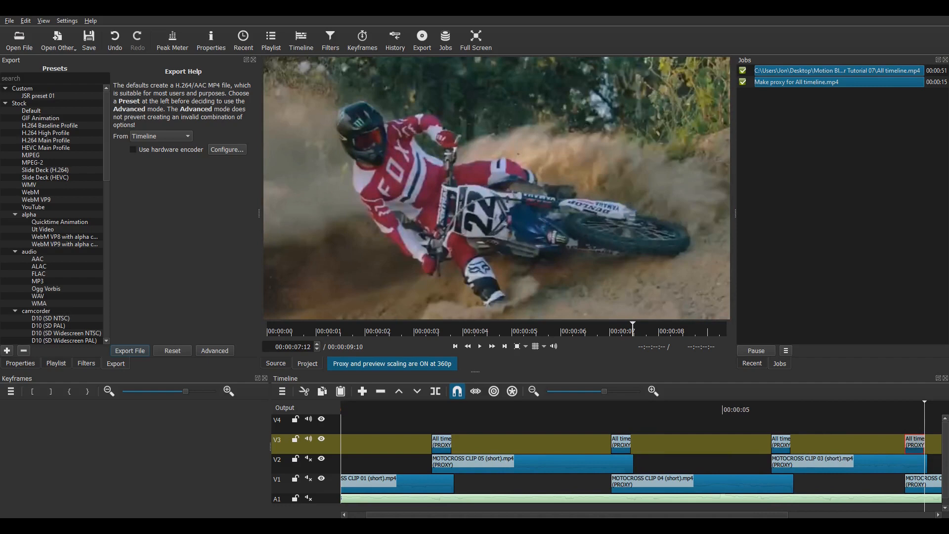
- Add a Blur: Box filter to the first V3 segment with a width of 99 px and a height of 0 px
drag(748, 516, 613, 517)
click(470, 448)
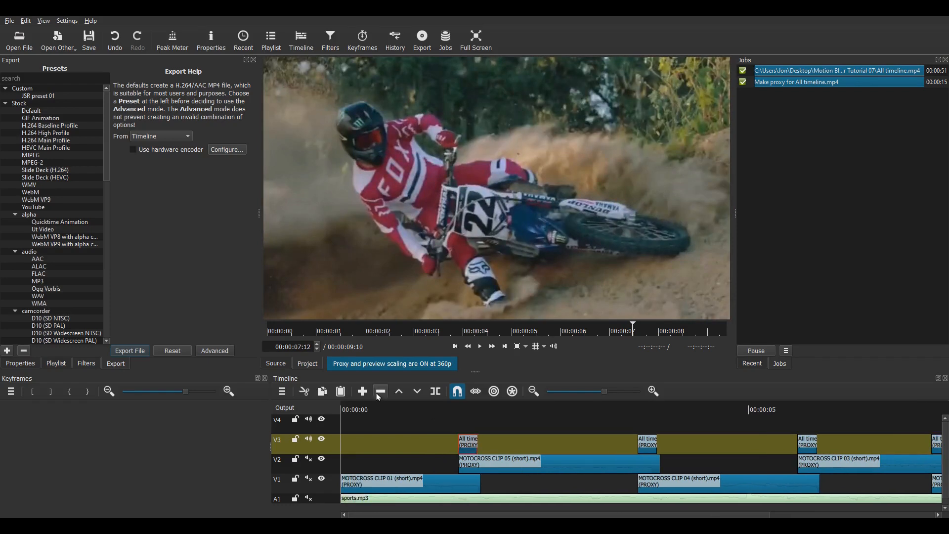
click(93, 366)
click(13, 157)
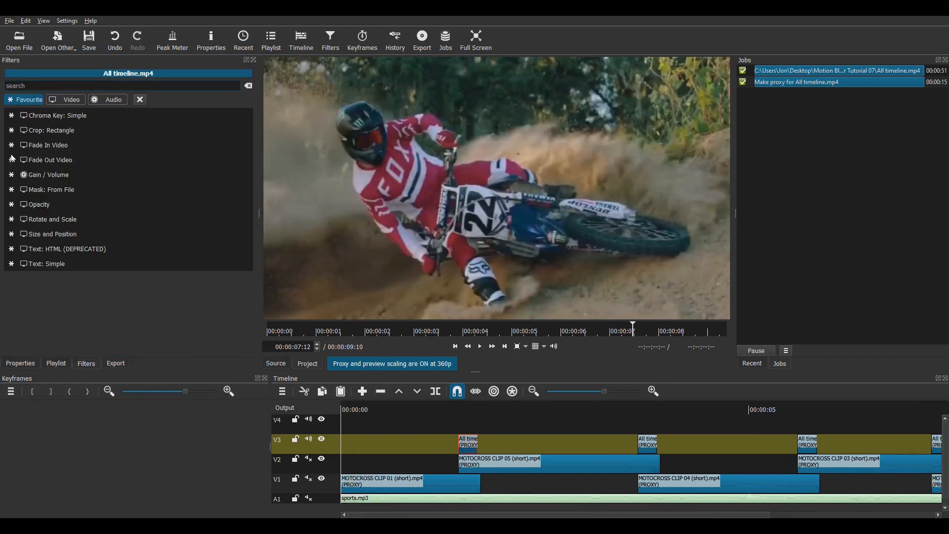
text(blu)
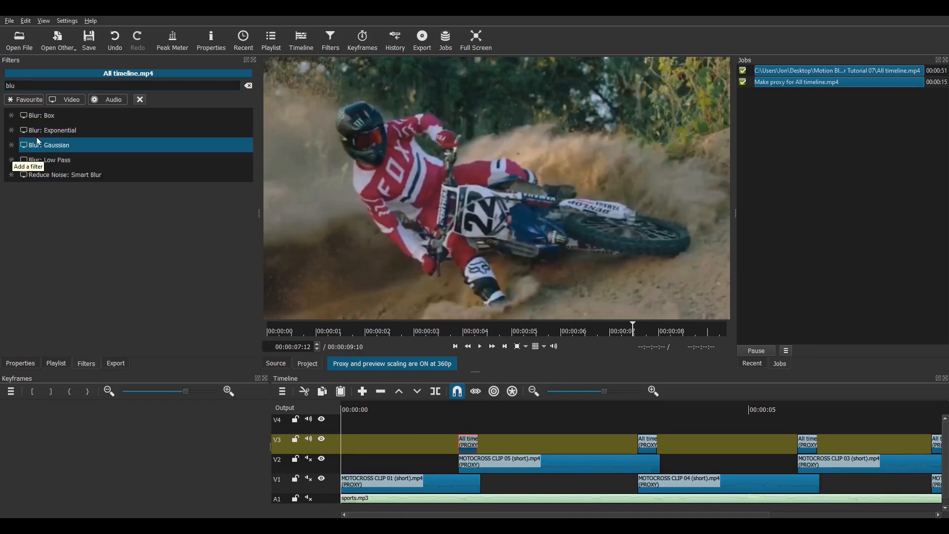
click(43, 116)
drag(41, 191, 186, 183)
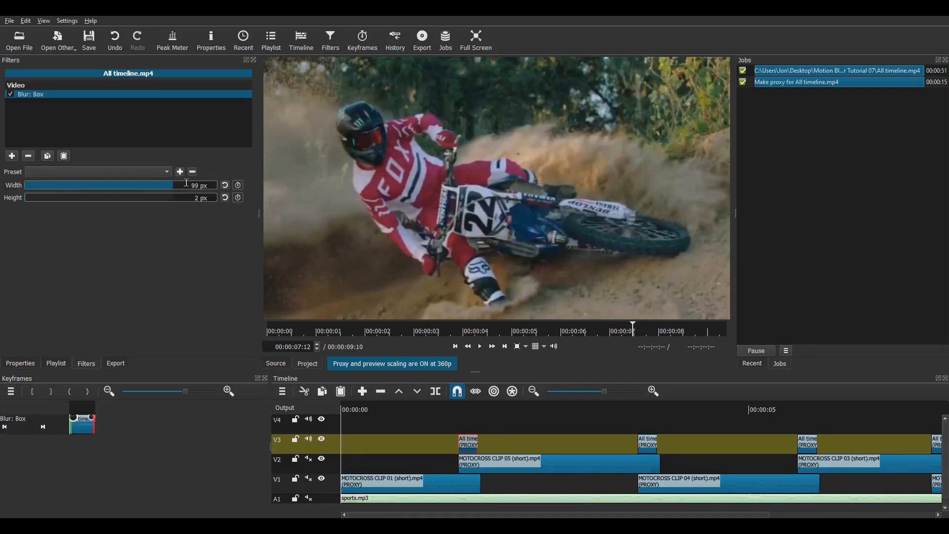
click(466, 410)
click(33, 199)
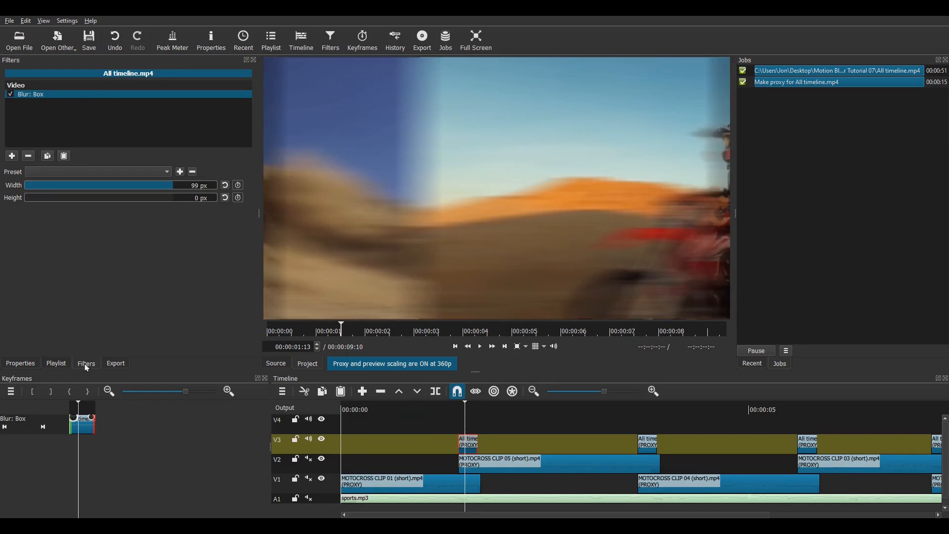
- Add a Size and Position filter to the first V3 segment in Distort mode, stretched sideways to 2170 x 1082 at position -132, 0
click(13, 154)
click(72, 236)
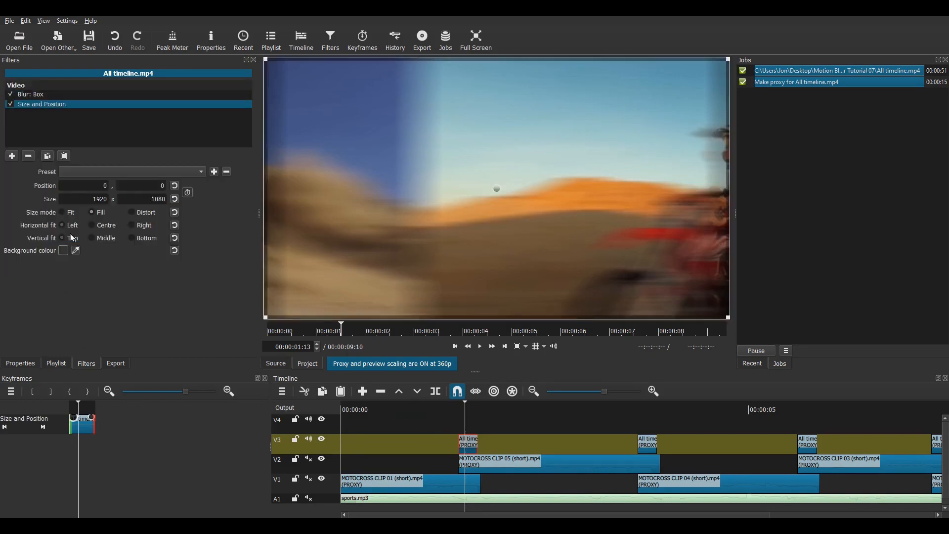
drag(269, 313, 228, 320)
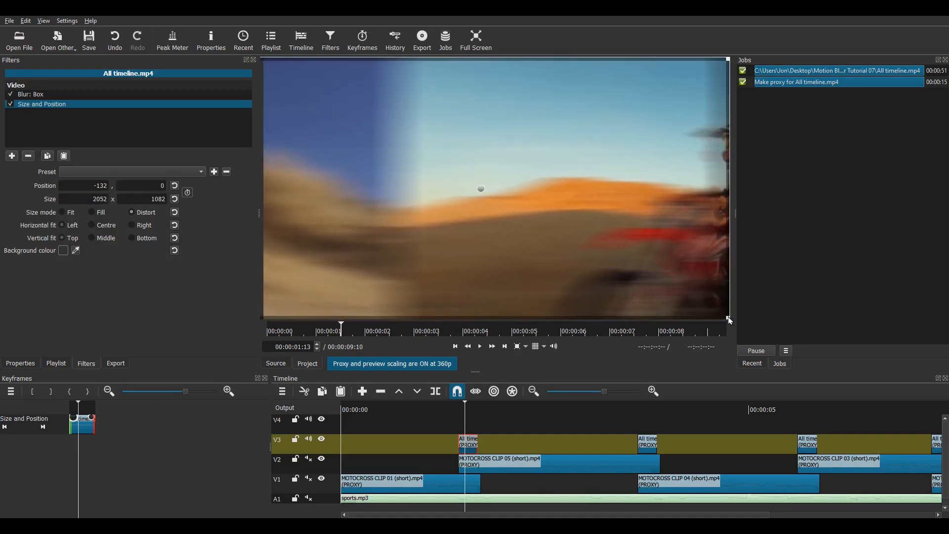
drag(727, 317, 754, 321)
- Examine the blurred first transition frame by frame, checking the image edges and the blur
click(452, 410)
key(Right)
key(Right)
key(Right)
key(Right)
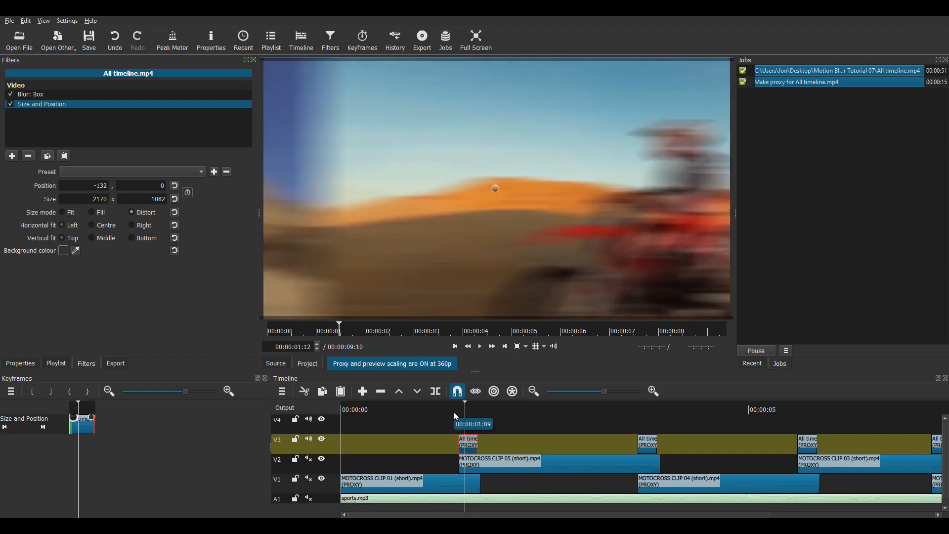
key(Right)
key(Right)
key(Right)
key(Right)
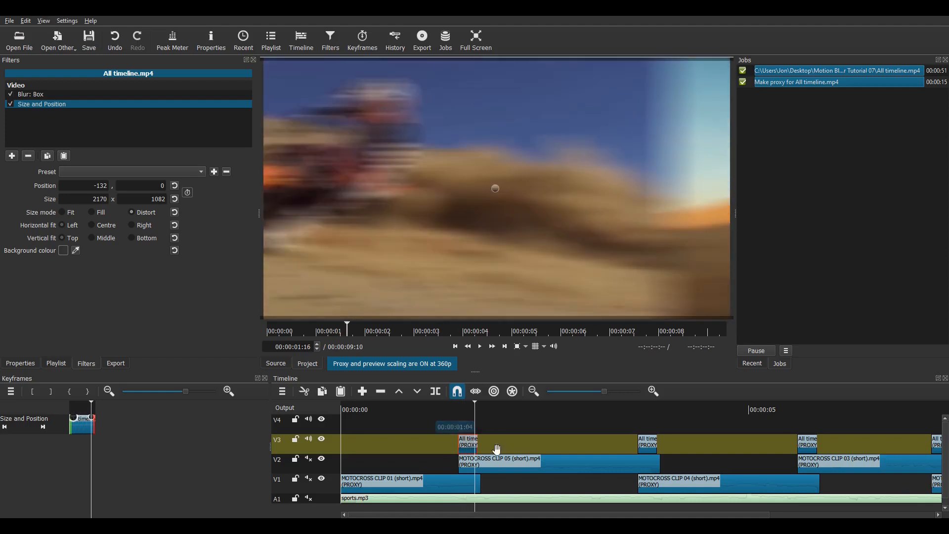
- Copy the first V3 segment's Blur: Box and Size and Position filters onto the other three All timeline.mp4 segments
click(647, 444)
click(64, 156)
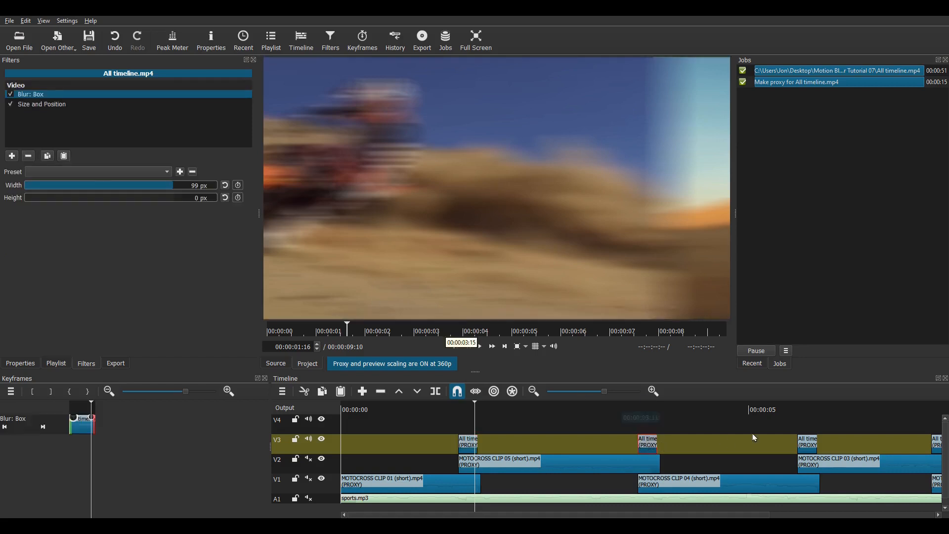
click(806, 443)
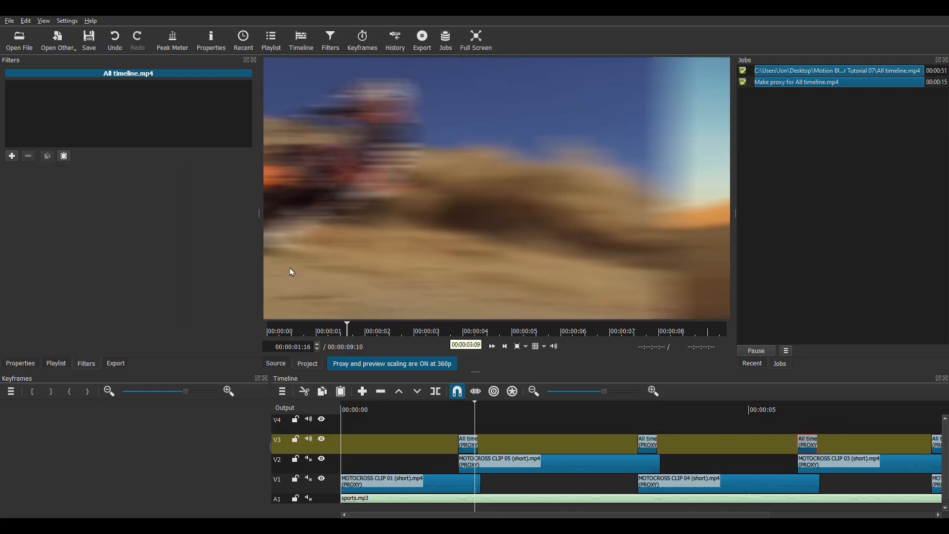
click(64, 156)
drag(353, 516, 521, 516)
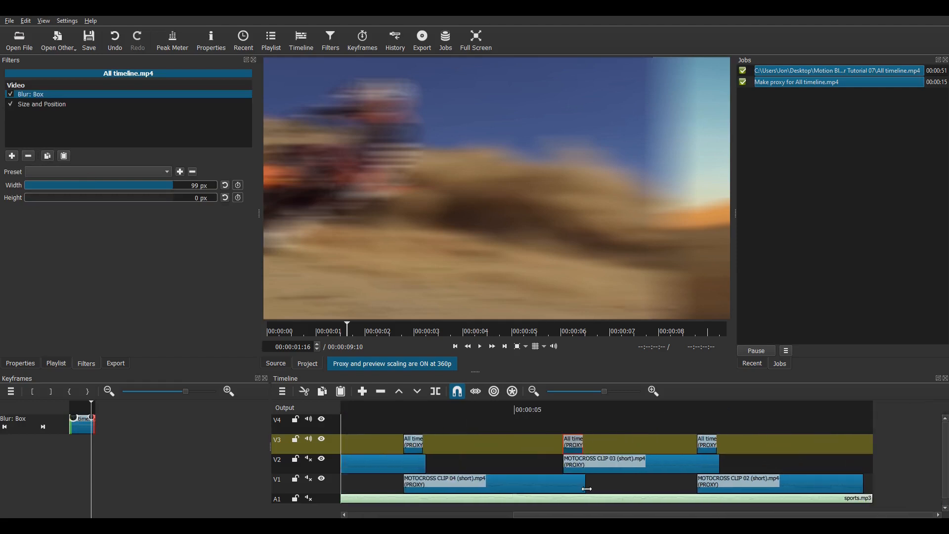
click(715, 449)
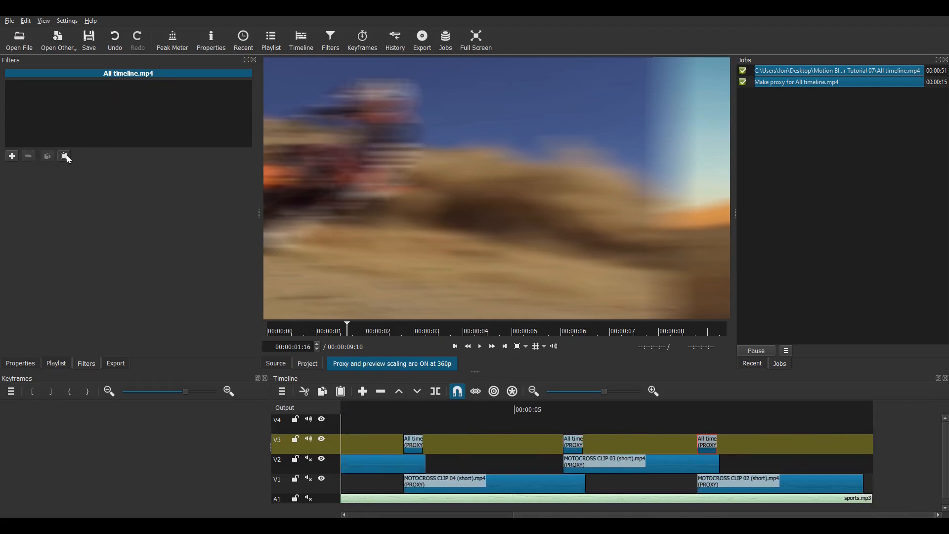
click(65, 156)
click(64, 156)
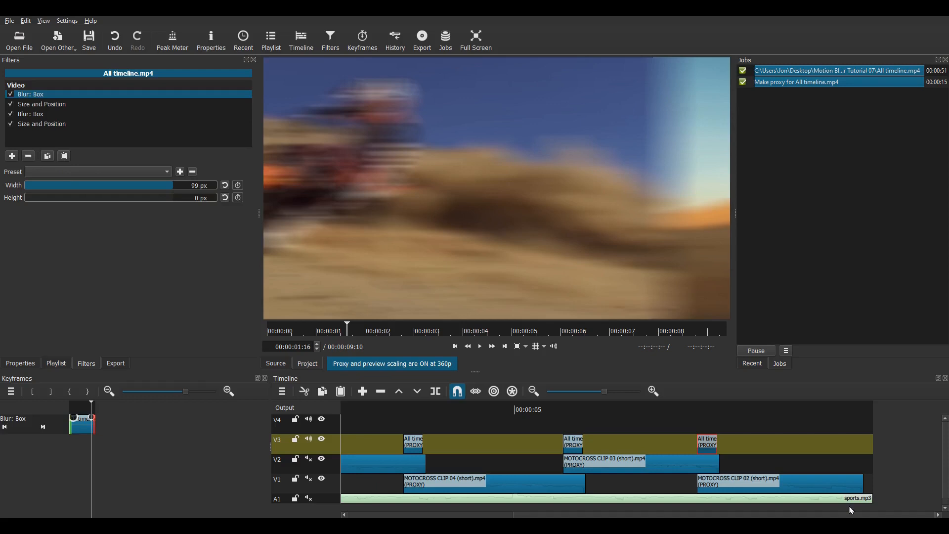
- Add a fade-out at the end of MOTOCROSS CLIP 02 and at the end of sports.mp3
click(861, 480)
click(871, 500)
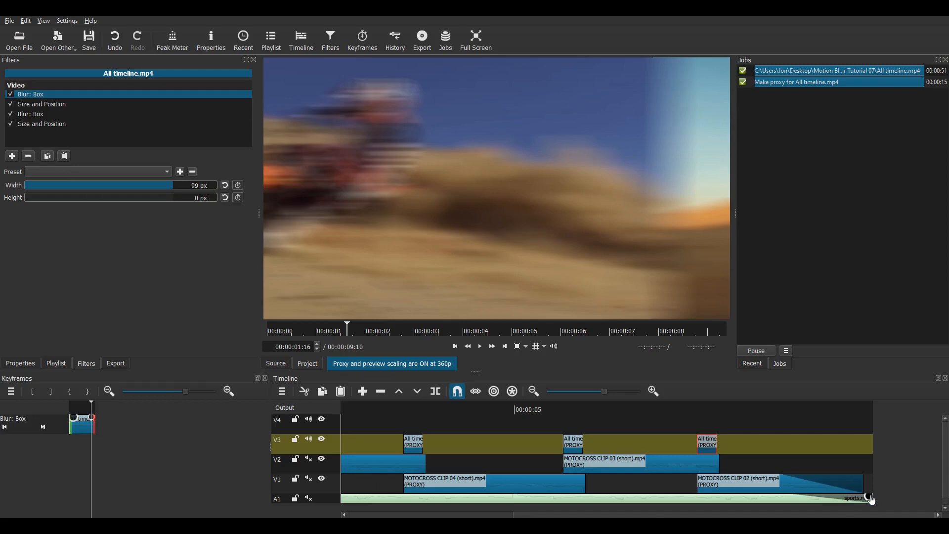
drag(830, 516, 504, 515)
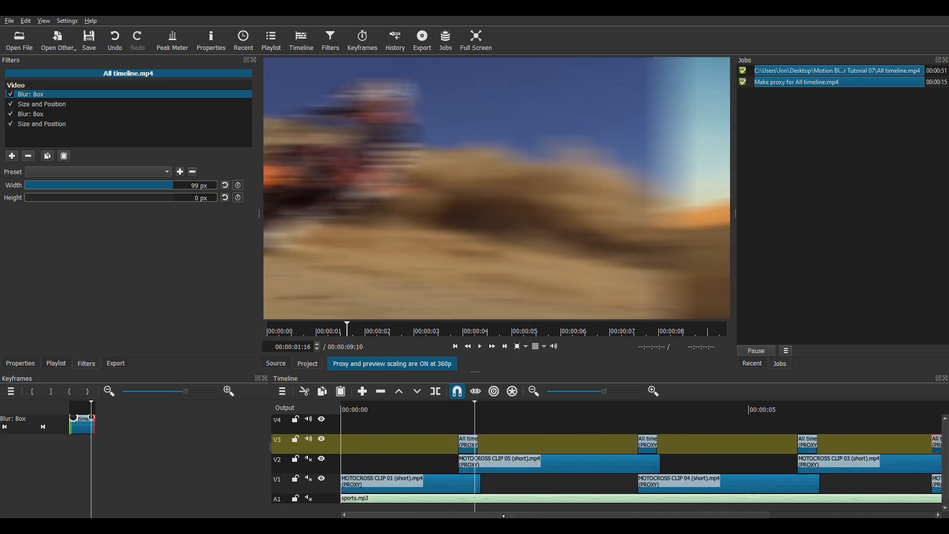
- Add a short fade-in at the start of MOTOCROSS CLIP 01 and play the timeline from the beginning
click(344, 500)
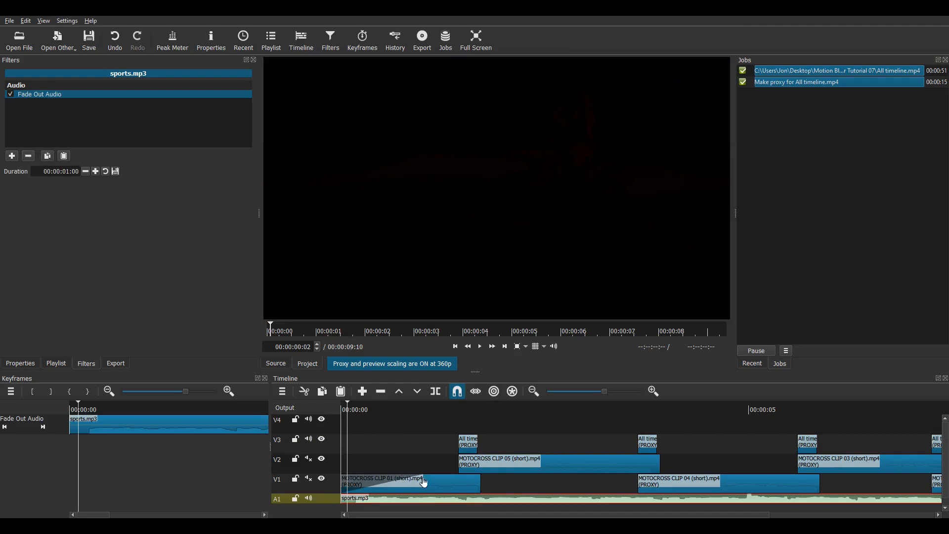
drag(428, 482, 386, 483)
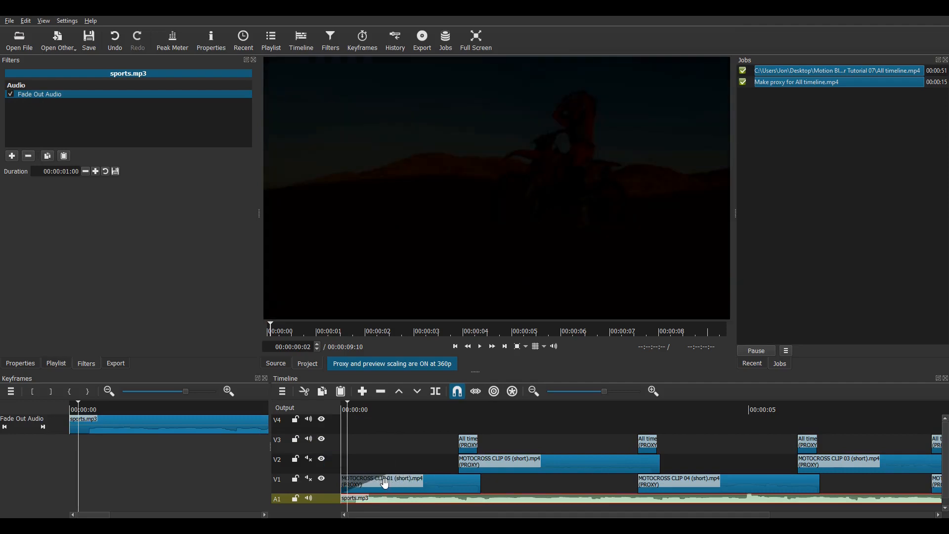
key(Left)
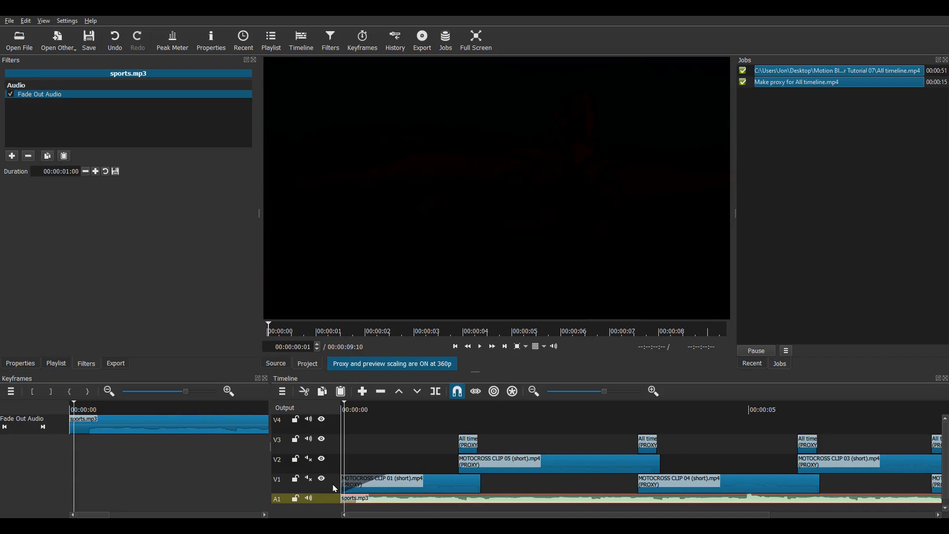
key(Left)
key(space)
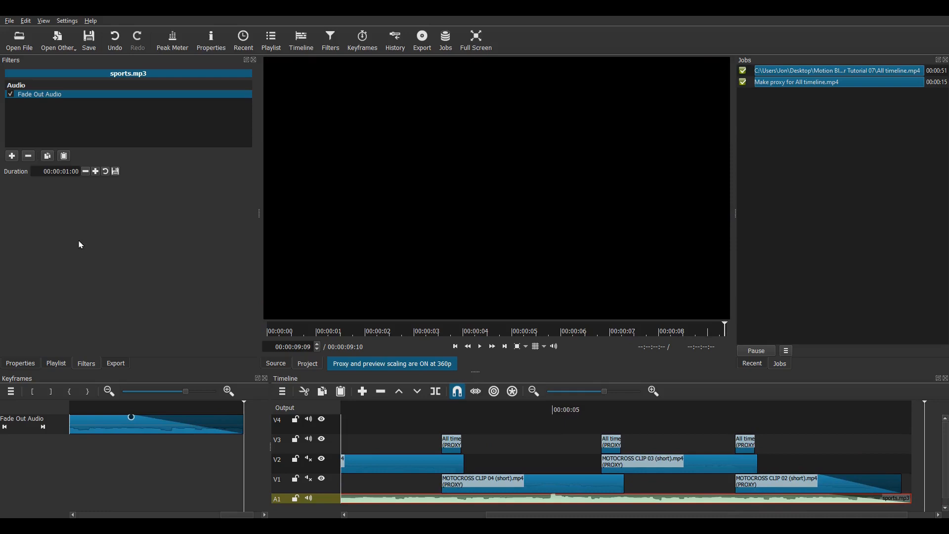
- Add a second audio track, make the timeline area taller and open Fireball whoosh 02.mp3 from the whoosh sound effects folder
click(282, 392)
click(307, 374)
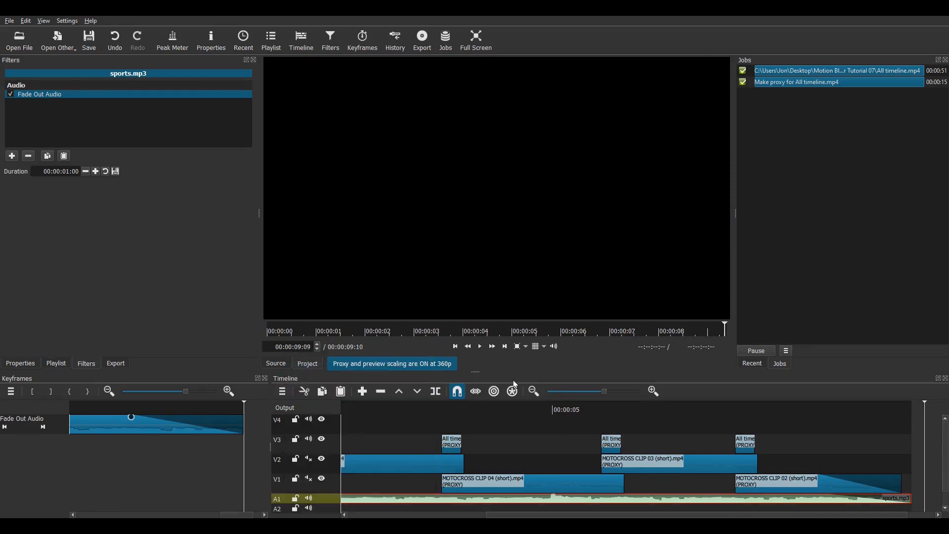
drag(476, 374, 475, 354)
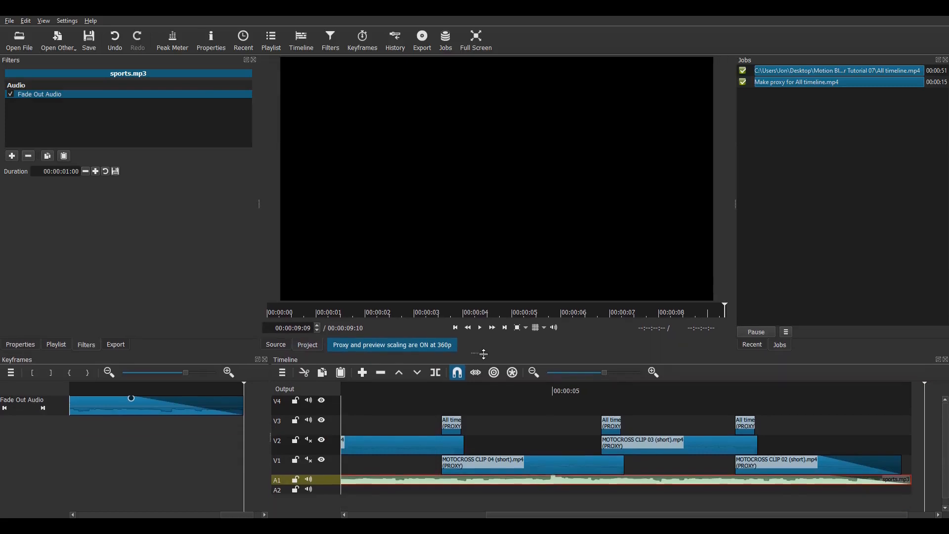
click(20, 39)
scroll(312, 233, down, 5)
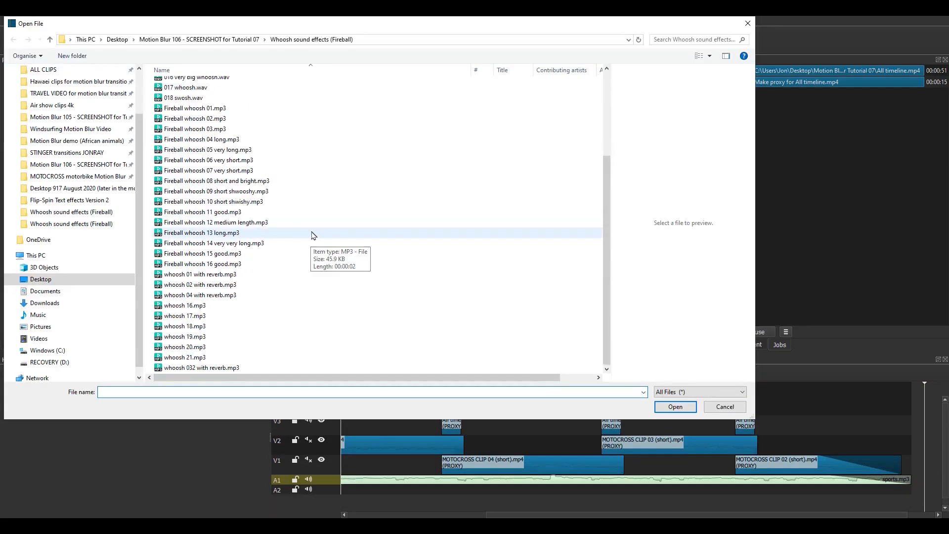
double_click(198, 119)
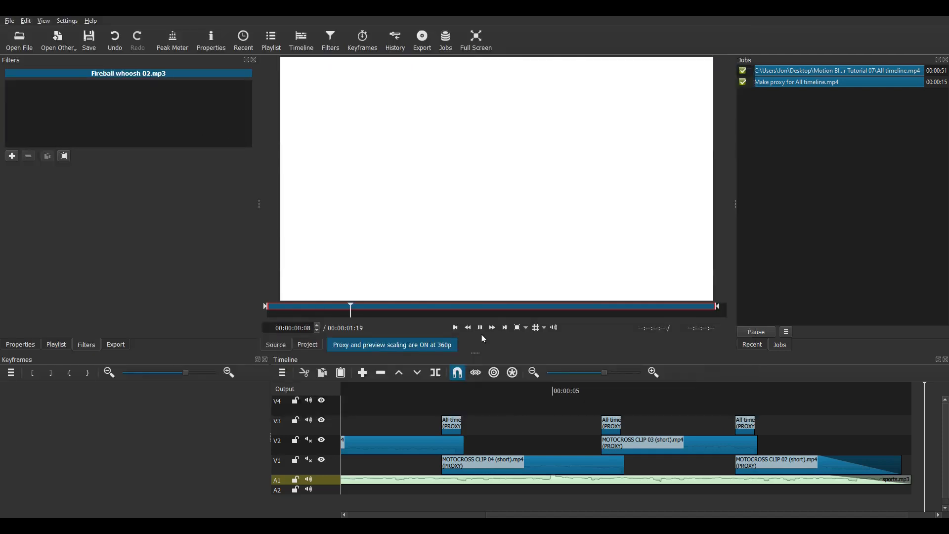
- Place Fireball whoosh 02.mp3 on track A2 under the first transition, starting at about 00:00:01:02, and play that part
drag(447, 248, 445, 502)
drag(507, 490, 413, 503)
right_click(396, 490)
click(407, 498)
drag(494, 514, 355, 517)
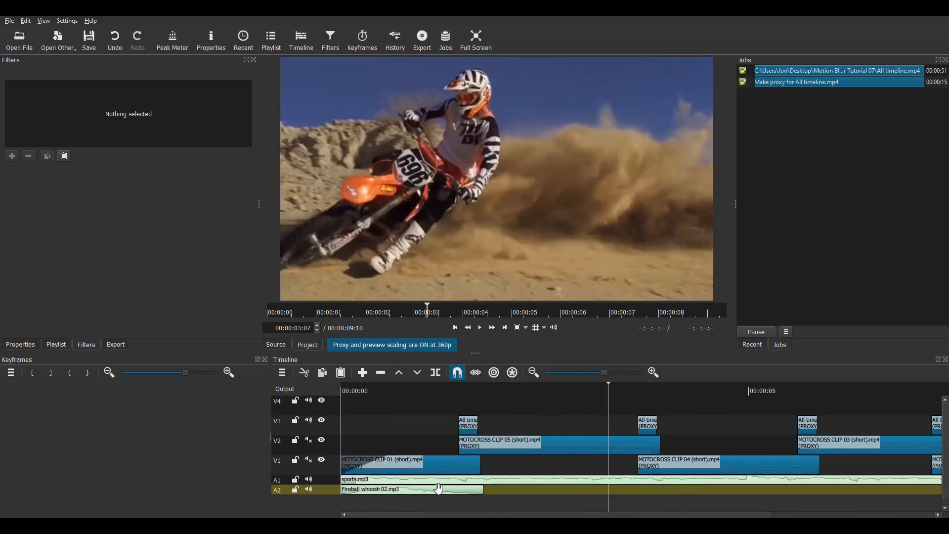
drag(458, 492, 570, 491)
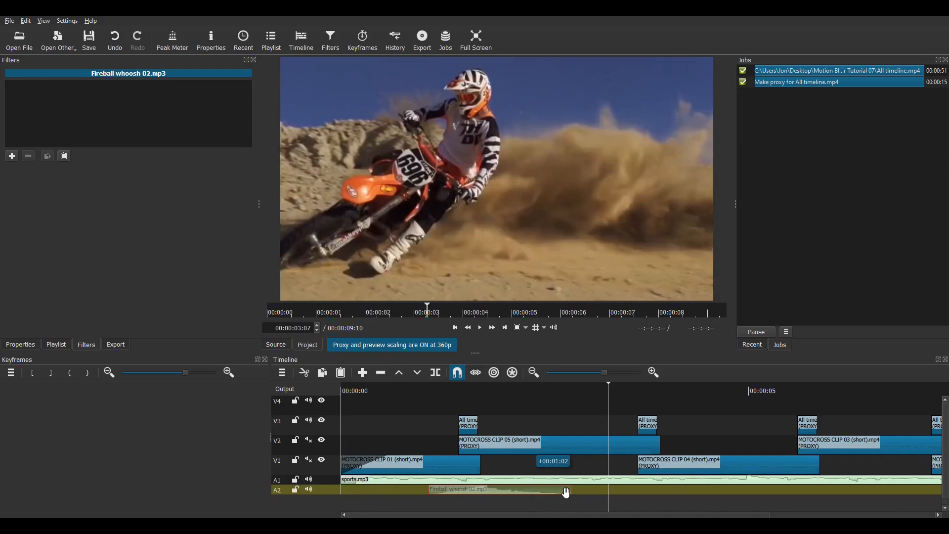
click(417, 390)
key(space)
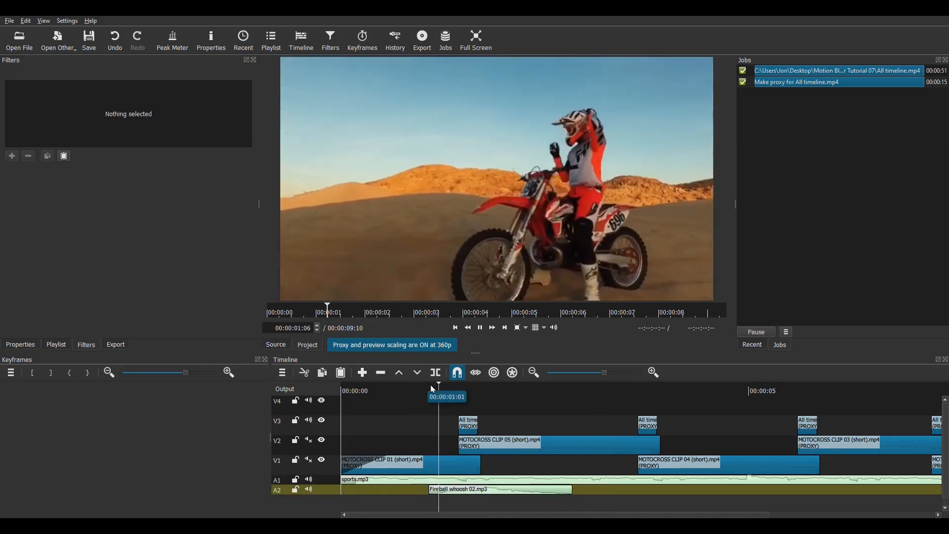
key(space)
- Copy the whoosh clip on A2, align the copy with the second transition and play both transitions
click(534, 491)
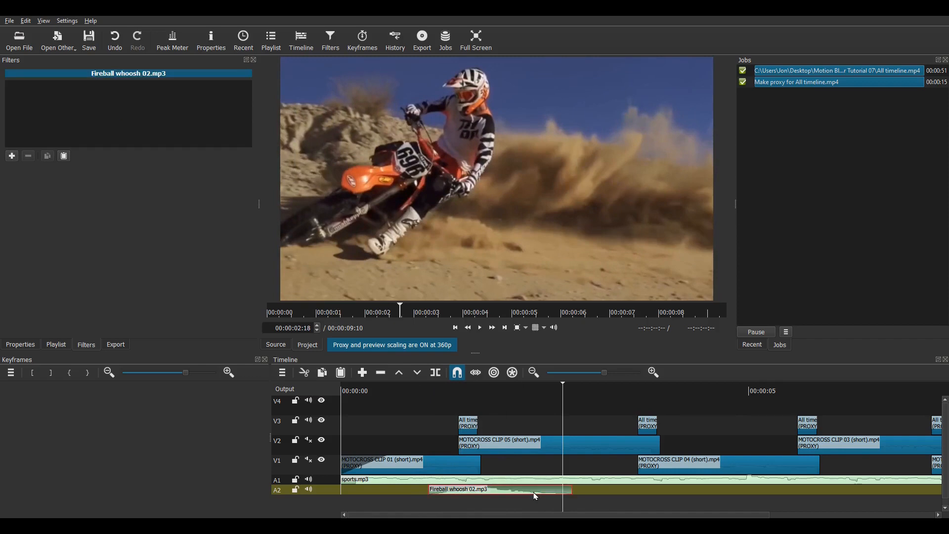
click(608, 395)
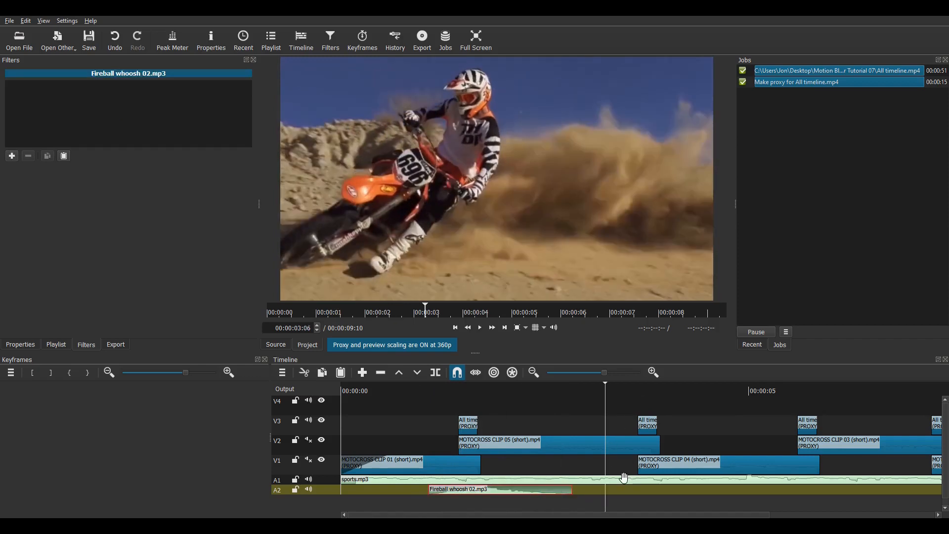
key(ctrl+v)
drag(656, 492, 642, 491)
click(404, 395)
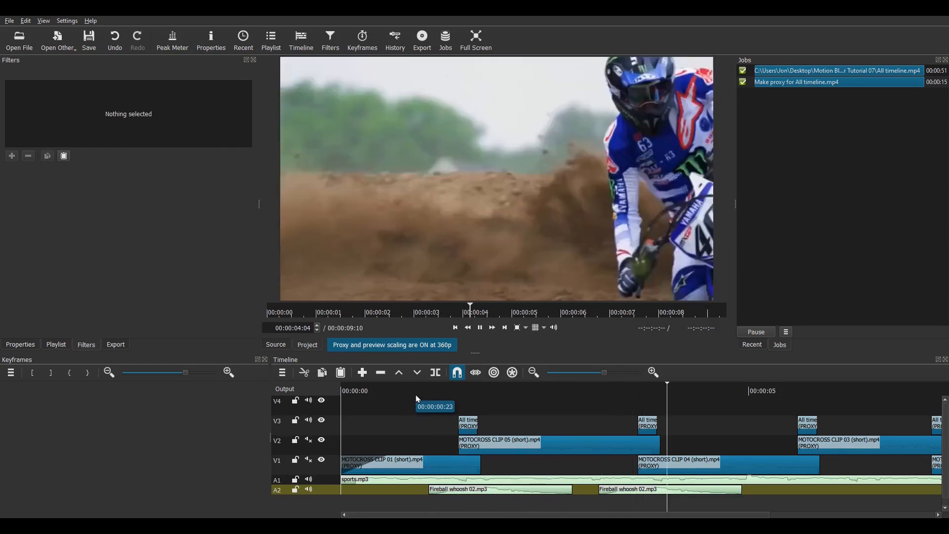
key(space)
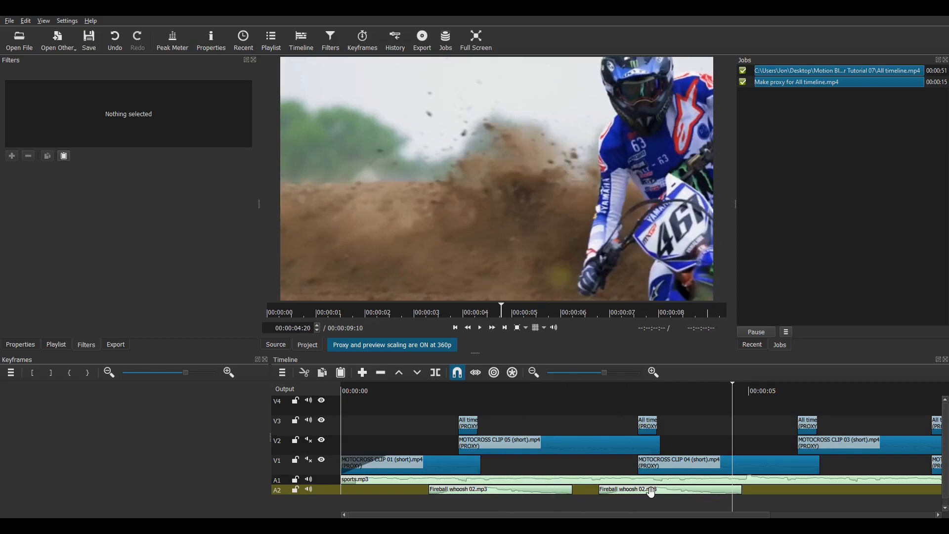
- Paste copies of Fireball whoosh 02.mp3 on A2 under the third and fourth transitions and play the timeline from the start
click(651, 491)
click(766, 393)
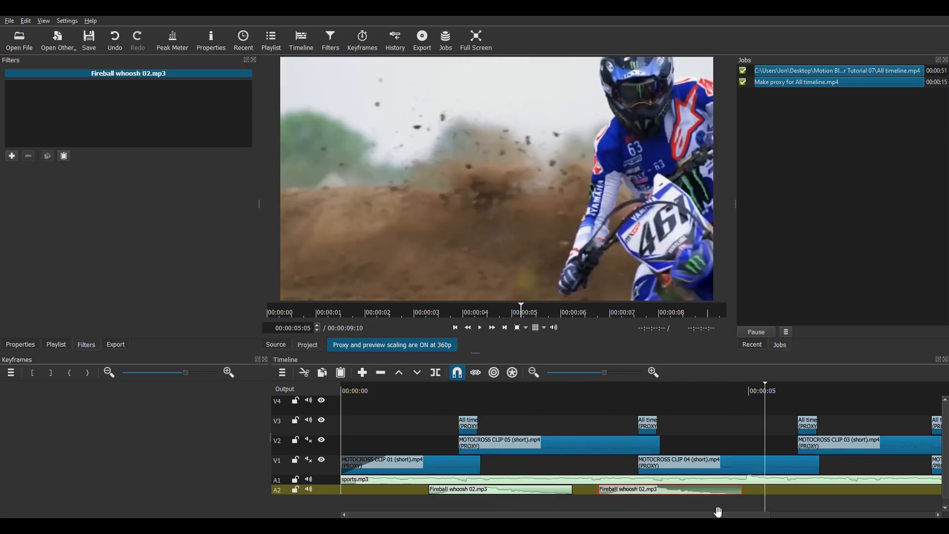
key(ctrl+v)
click(431, 506)
drag(437, 516, 547, 516)
mouse_move(752, 492)
mouse_down()
mouse_move(720, 493)
mouse_move(737, 494)
mouse_up()
click(765, 394)
key(ctrl+v)
drag(889, 491, 864, 503)
key(Home)
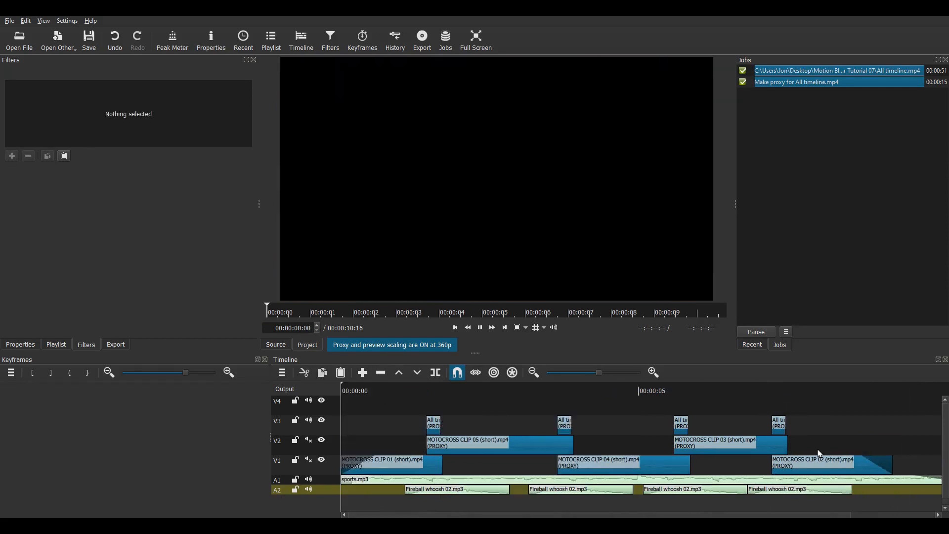
key(space)
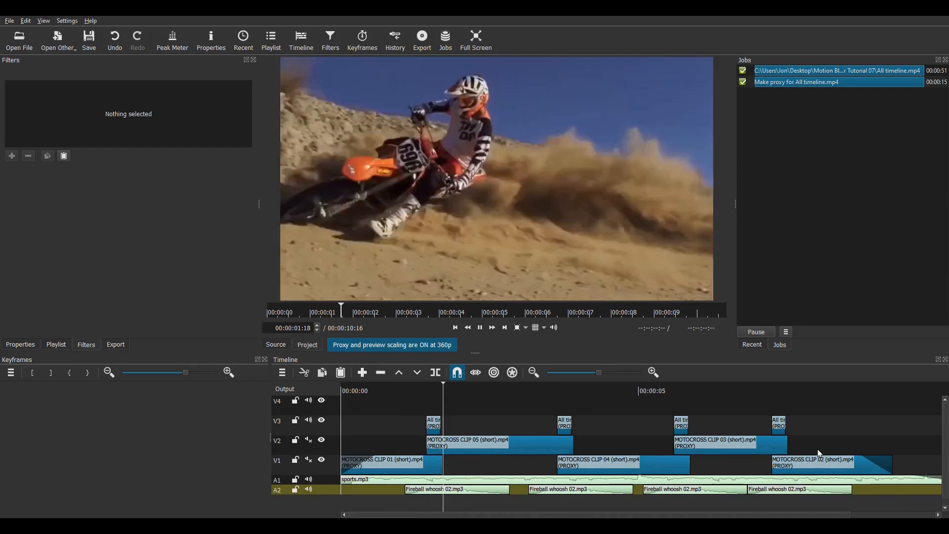